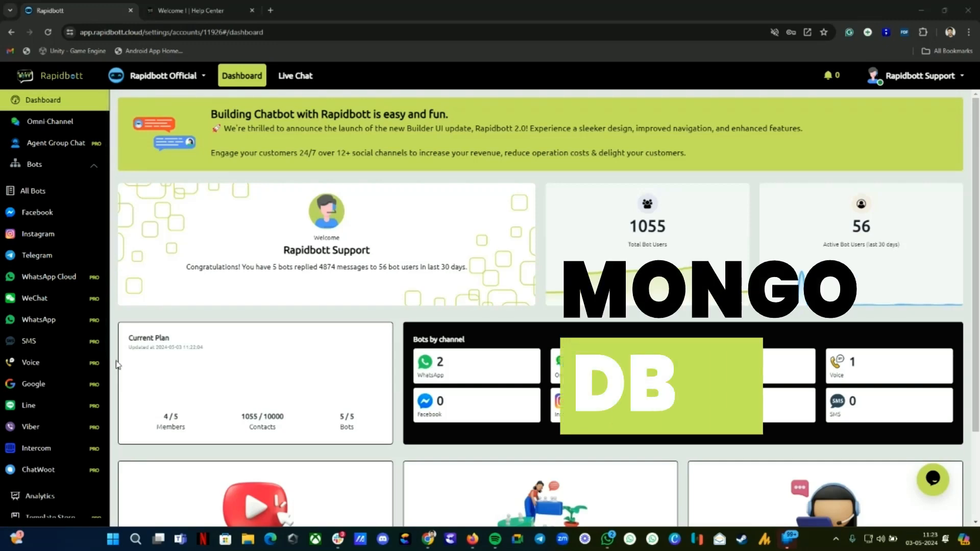
Step: Open Rapidbott's Integrations page from the left sidebar
scroll(67, 388, down, 3)
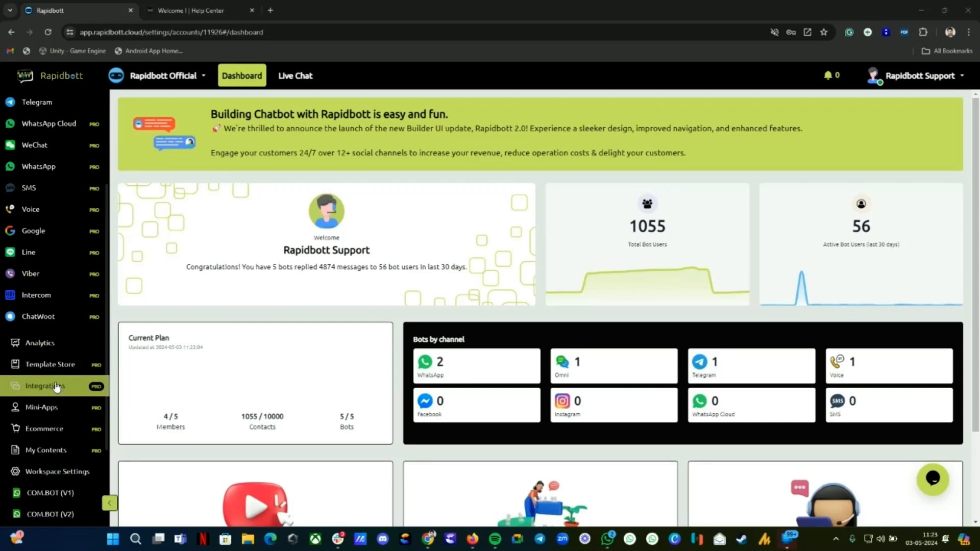
click(53, 389)
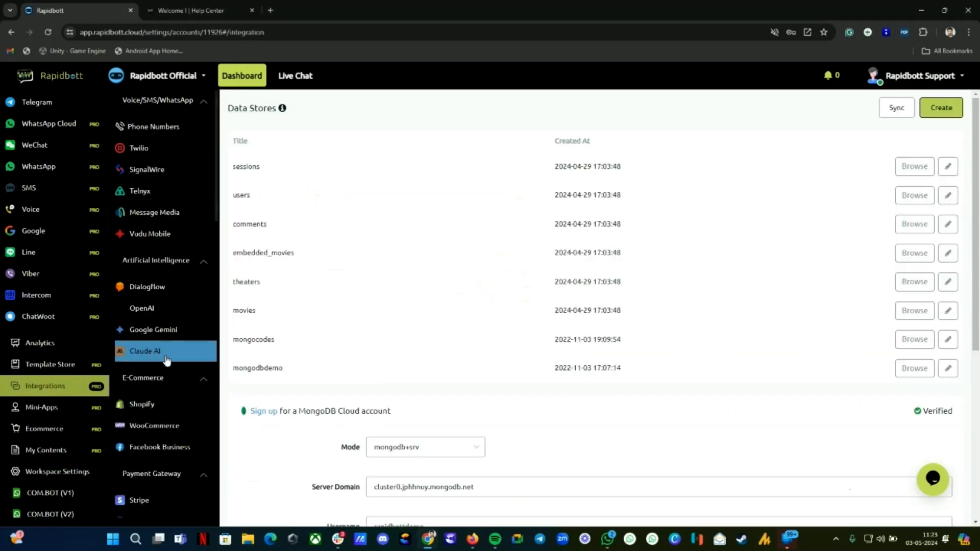
Step: Open the Data Store (MongoDB) integration under Data/File Storage and review its connection settings
scroll(163, 360, down, 4)
scroll(145, 375, down, 1)
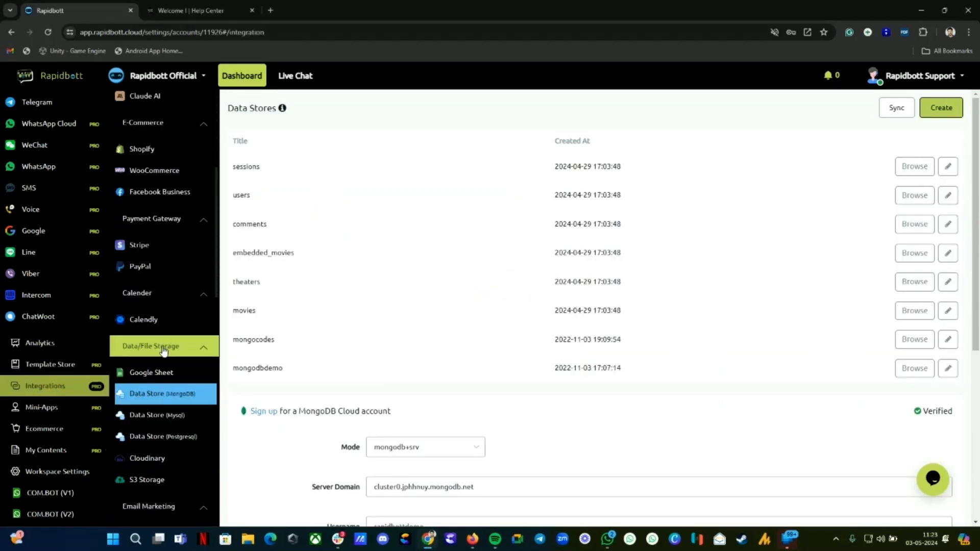
scroll(171, 352, down, 3)
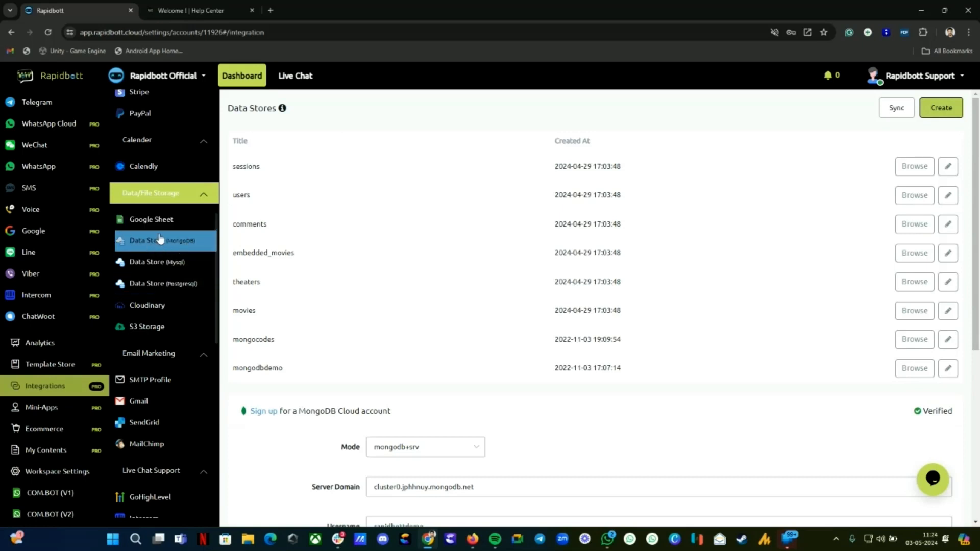
click(181, 246)
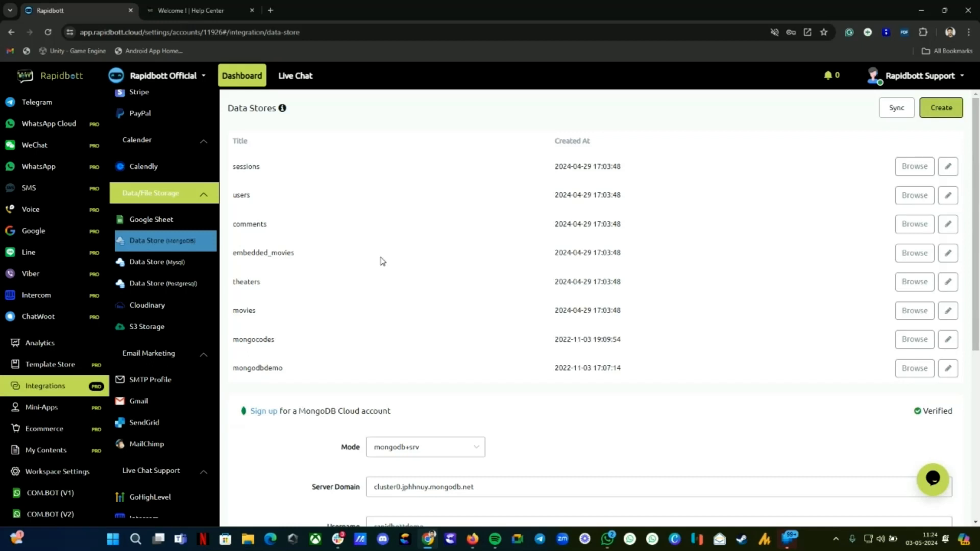
scroll(443, 257, down, 2)
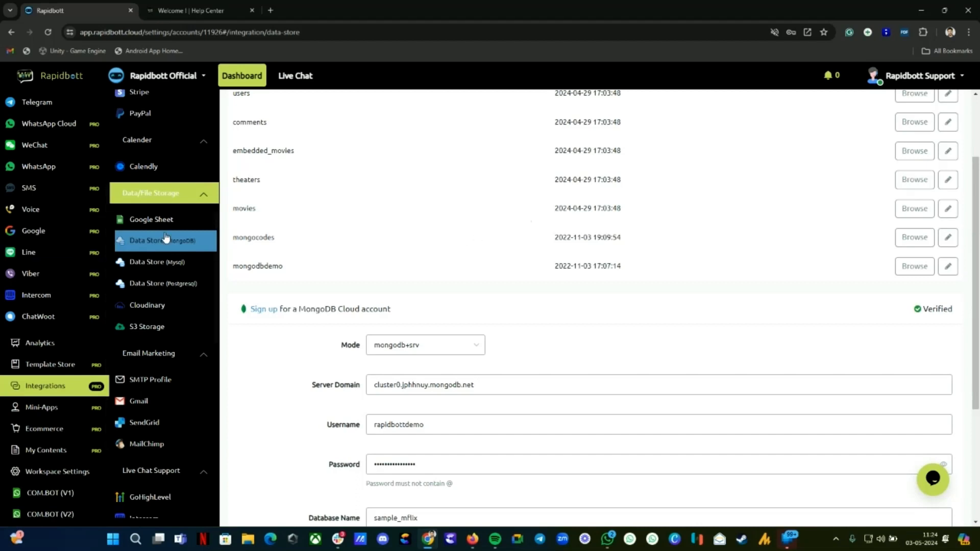
scroll(599, 332, up, 2)
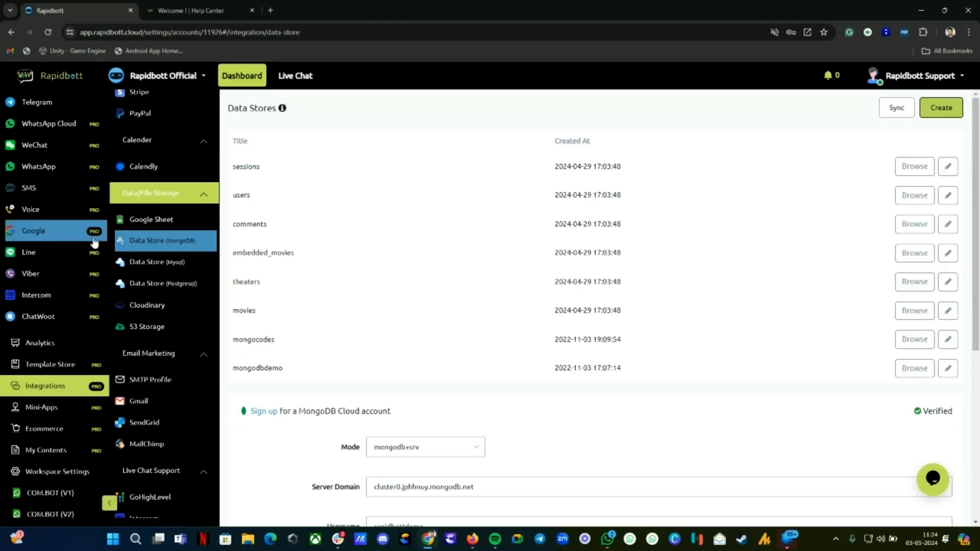
scroll(427, 291, down, 3)
scroll(569, 430, down, 2)
scroll(570, 430, up, 5)
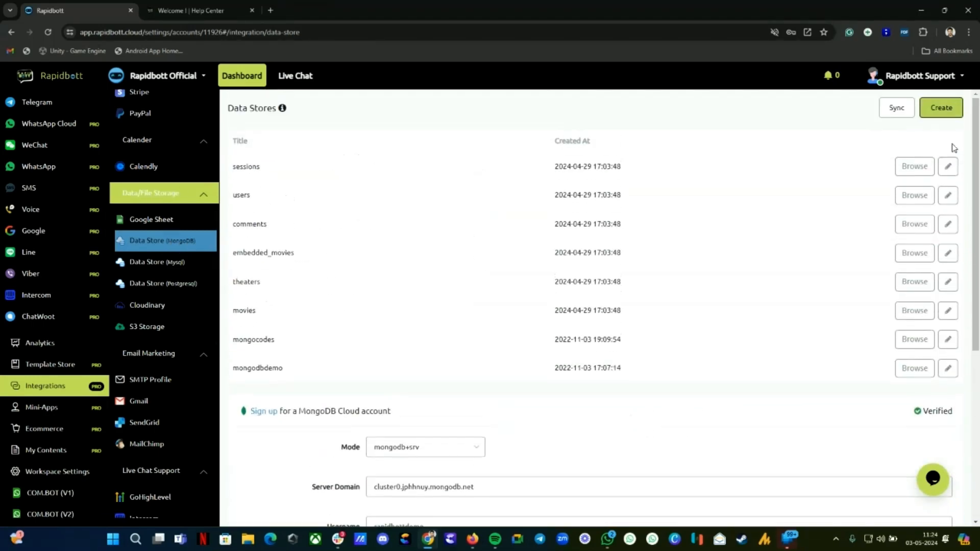
scroll(912, 372, down, 6)
Step: Clear the saved MongoDB connection form, confirm the clearing, and reload the page
click(933, 423)
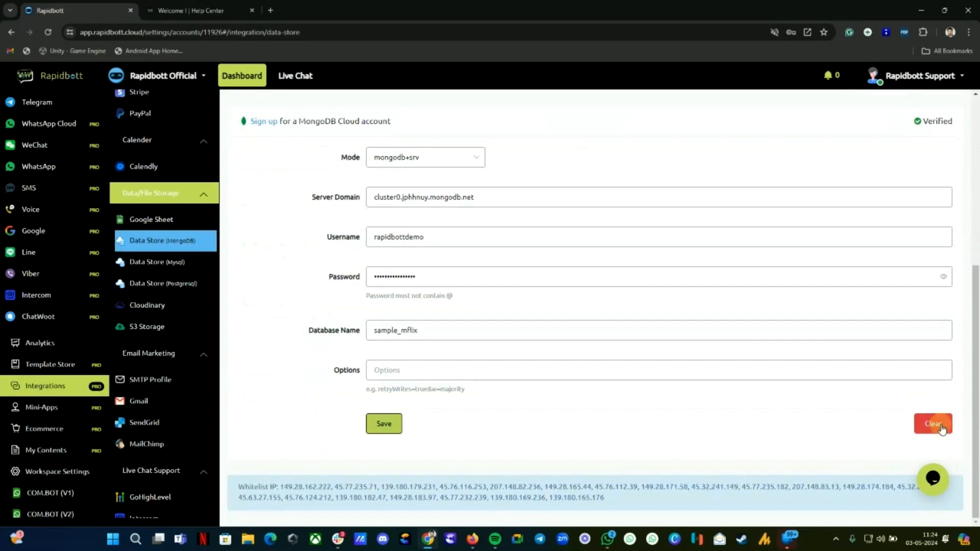
click(578, 315)
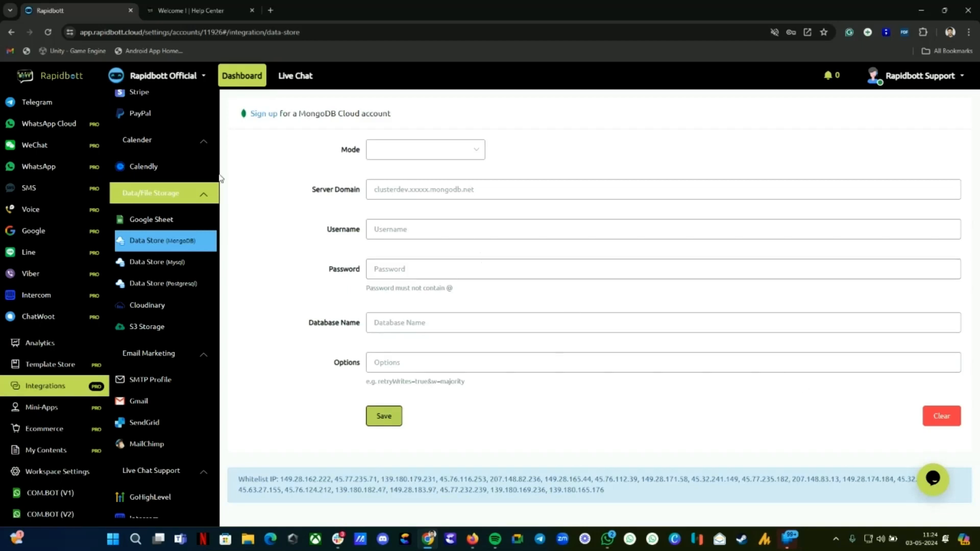
drag(238, 480, 646, 492)
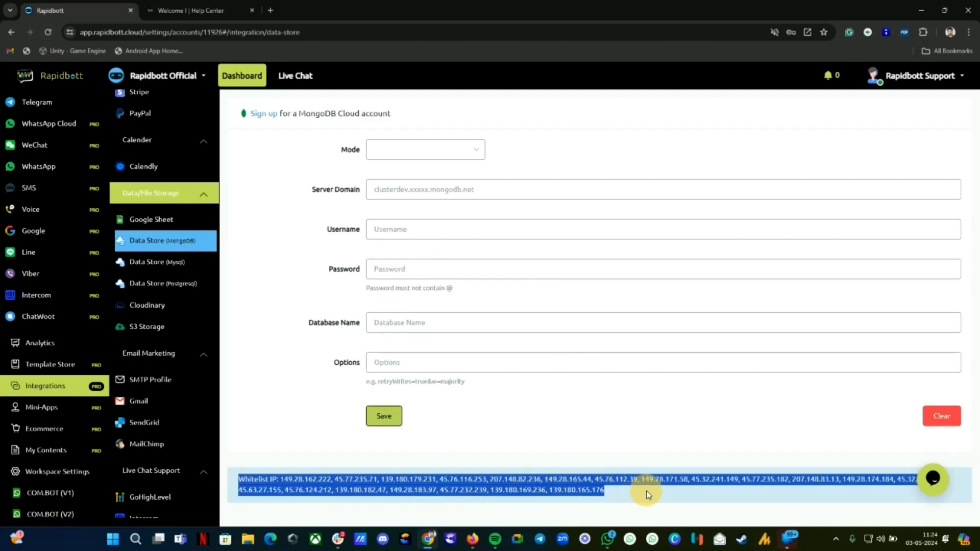
click(49, 33)
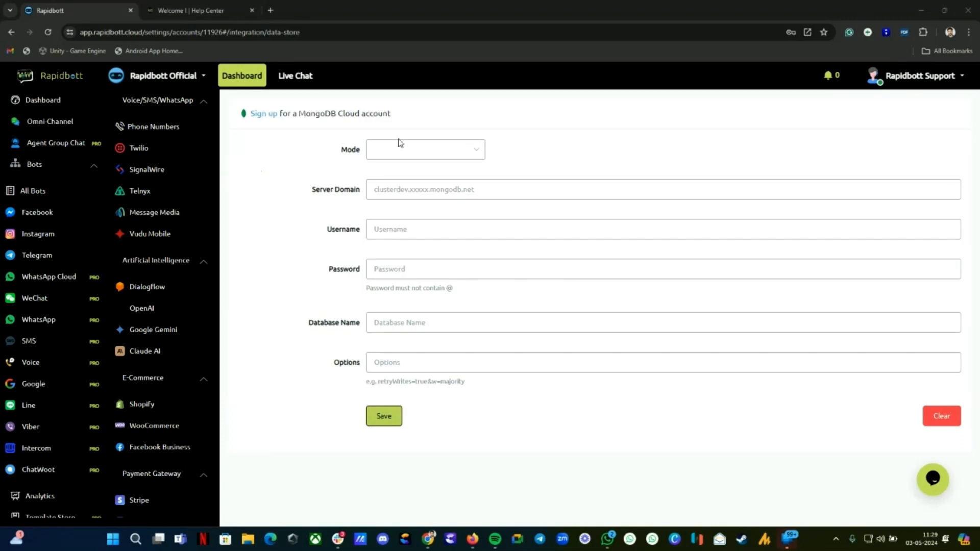
Step: Register a free MongoDB Atlas account, accepting the Privacy Policy and Terms of Service
click(264, 115)
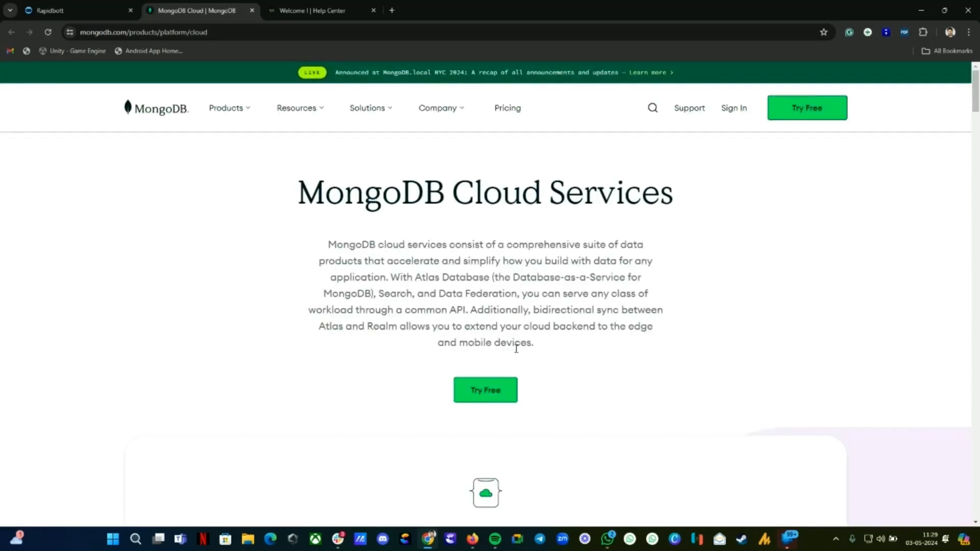
click(486, 391)
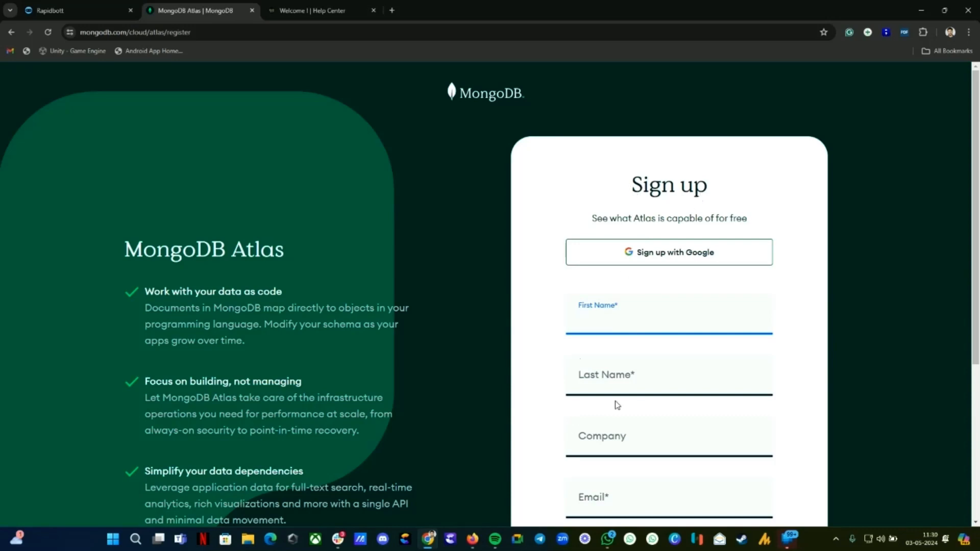
scroll(617, 405, down, 2)
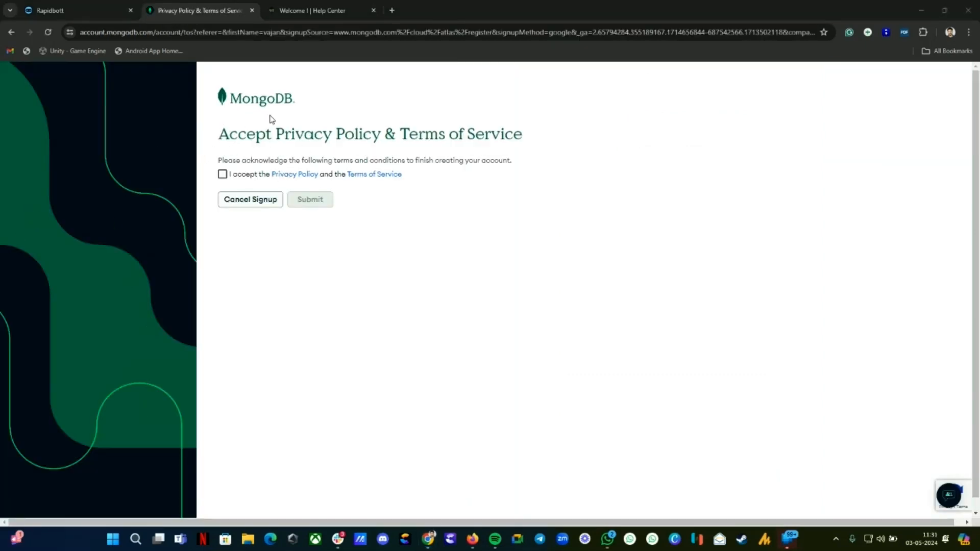
click(223, 174)
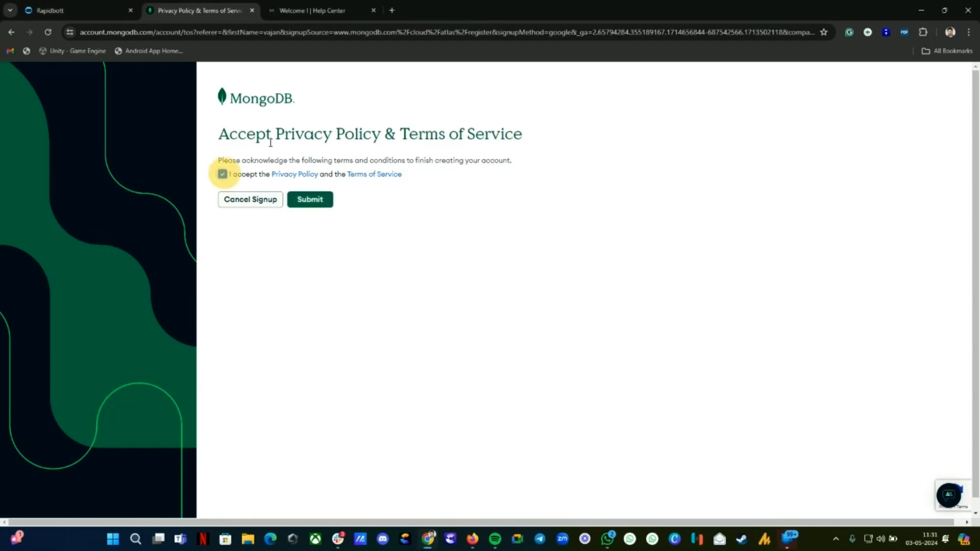
click(312, 202)
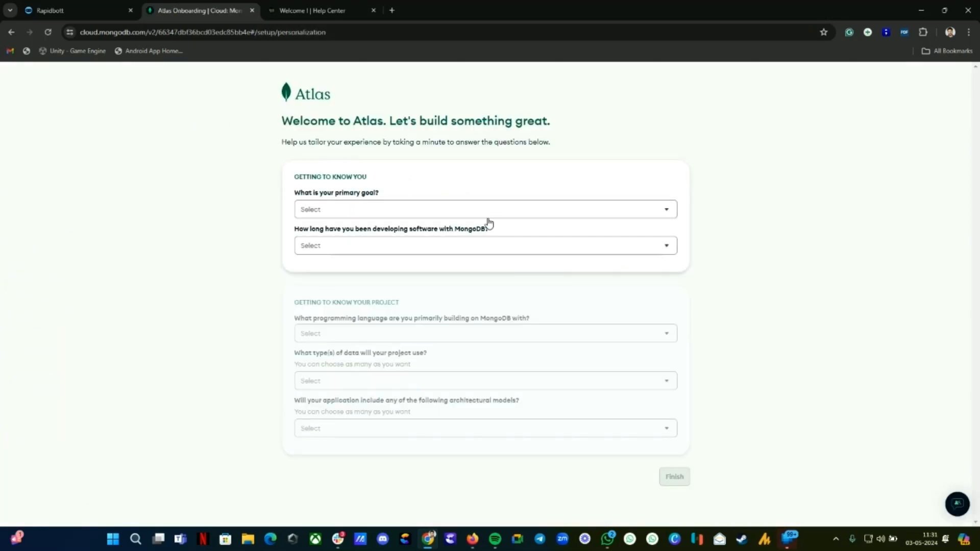
Step: Answer goal (Migrate from a relational database), no MongoDB experience, and JavaScript / Node.js language
click(332, 209)
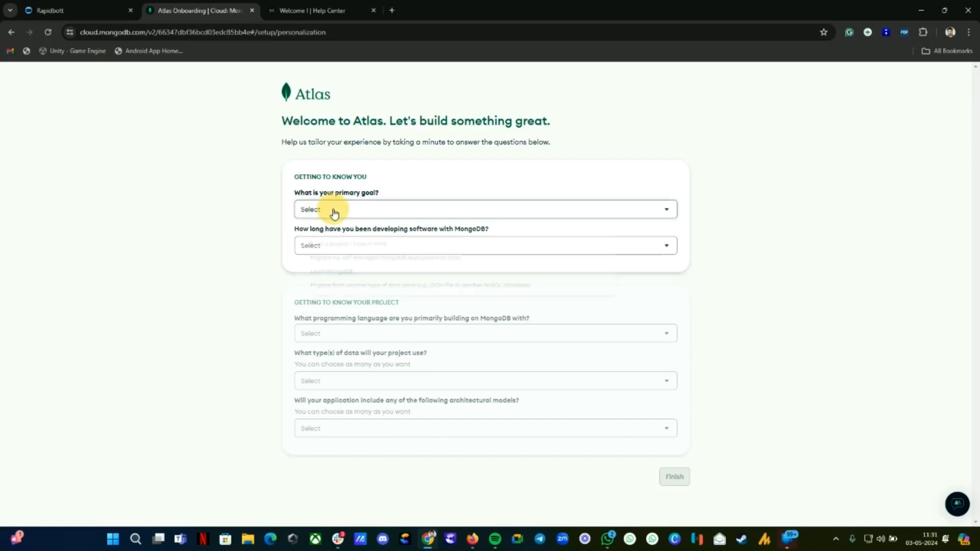
click(343, 234)
click(333, 242)
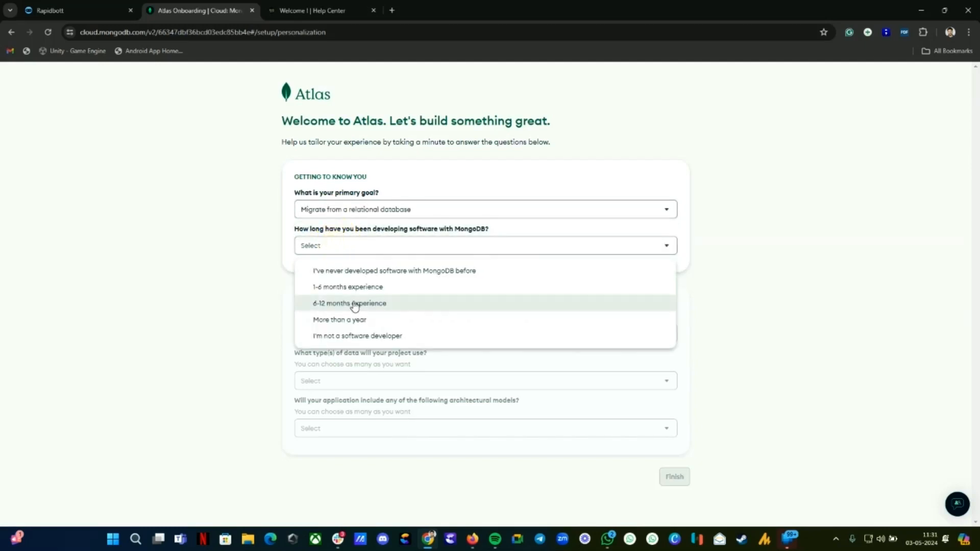
click(356, 271)
drag(349, 320, 348, 328)
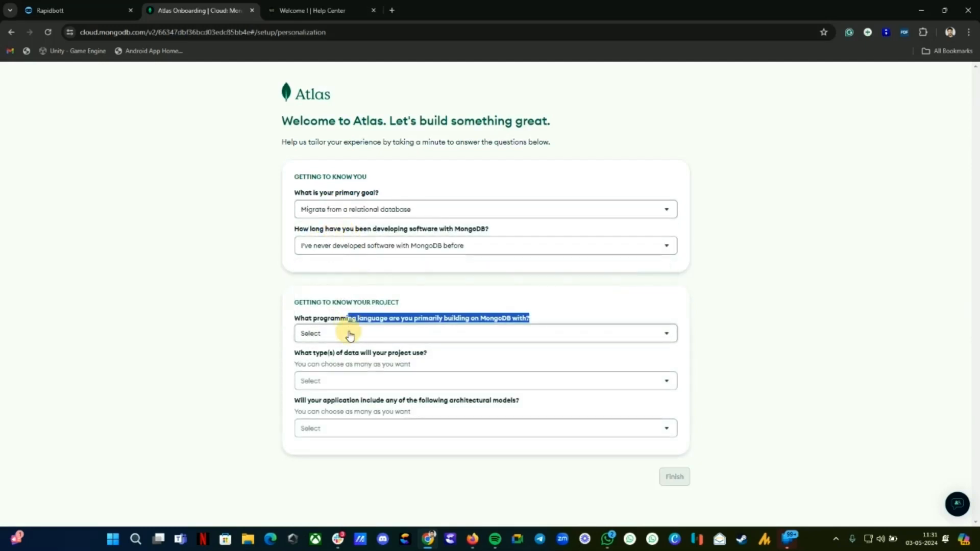
click(347, 333)
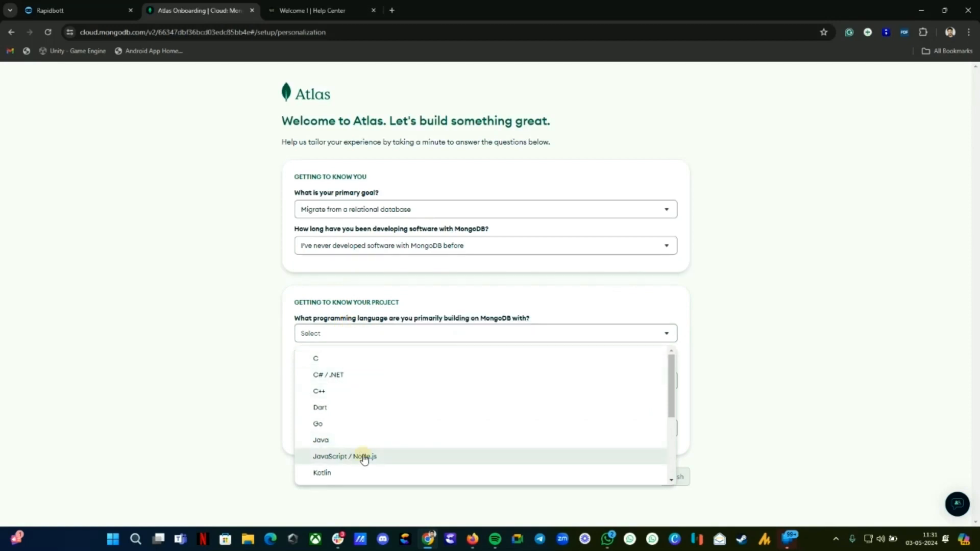
click(355, 456)
Step: Pick Customer / user profile data, Mobile and Search engine architectures, then finish onboarding
click(350, 381)
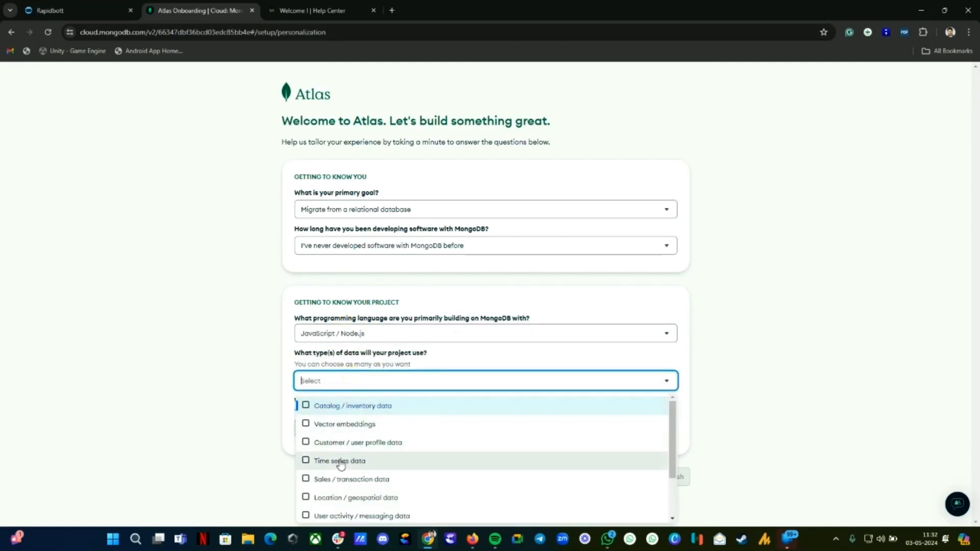
click(330, 443)
click(385, 344)
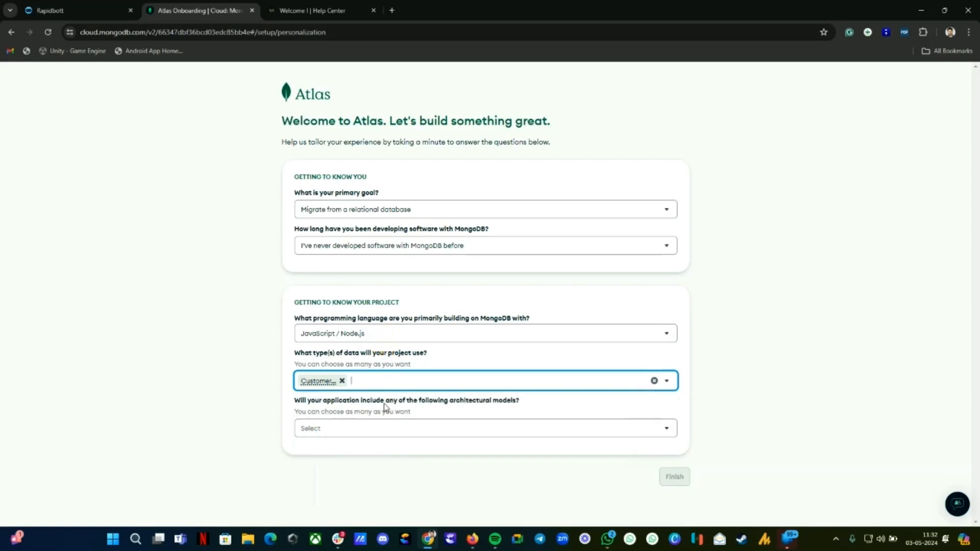
click(347, 428)
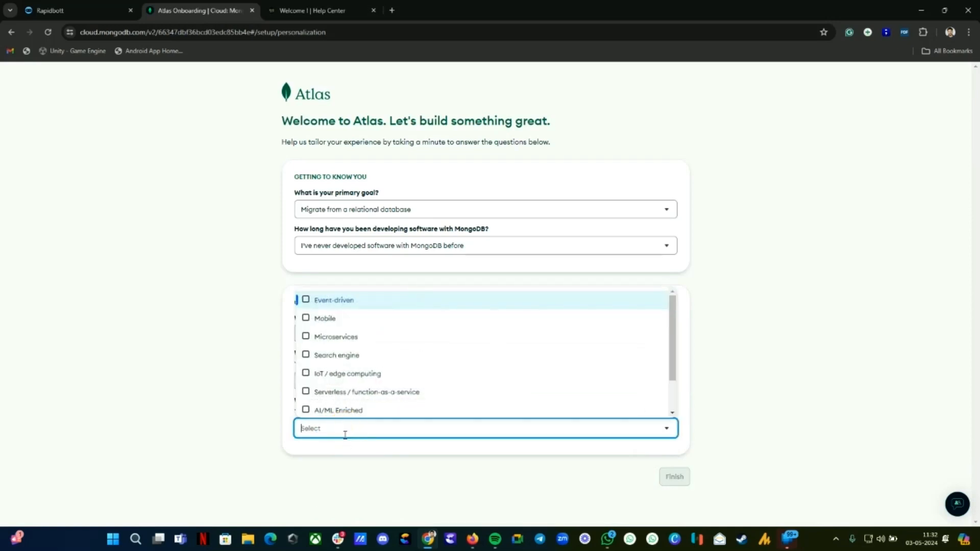
click(327, 317)
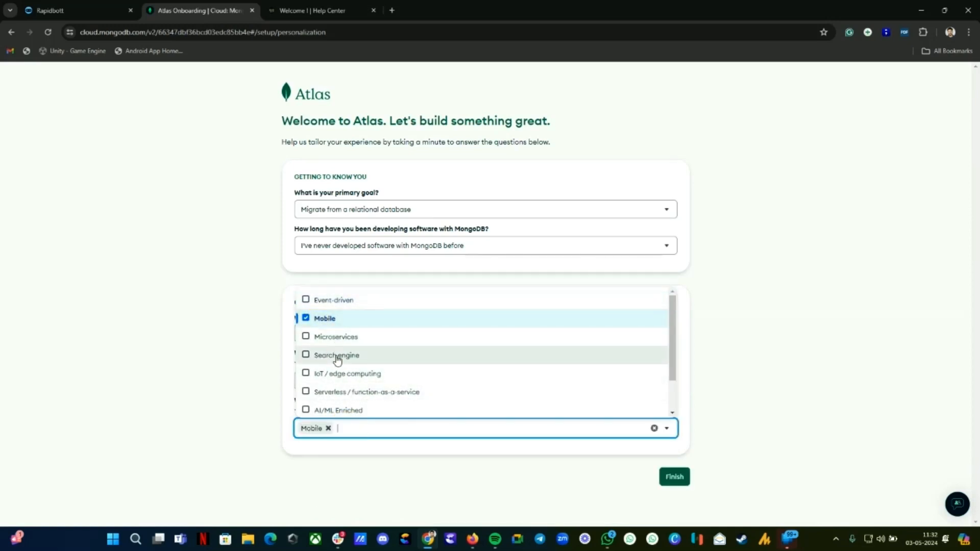
click(334, 355)
click(452, 467)
click(673, 476)
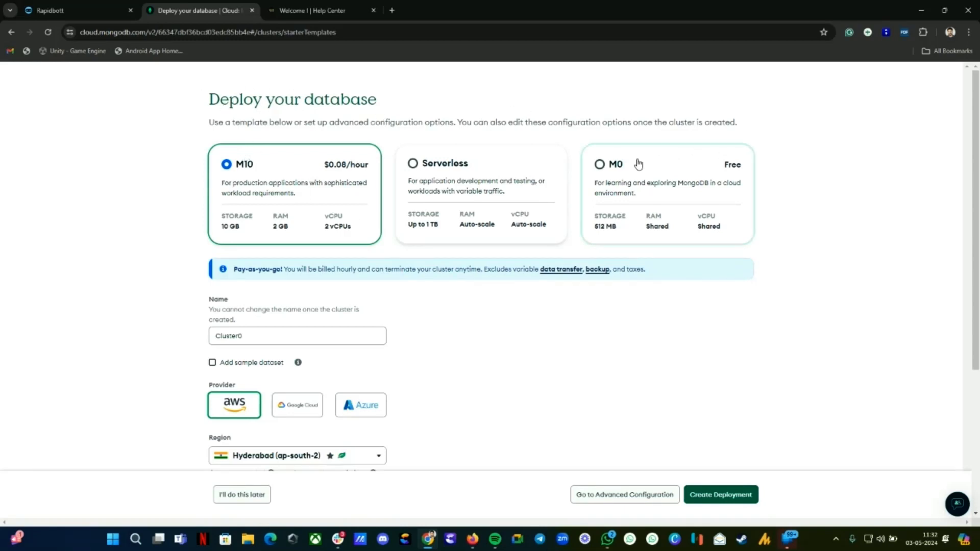
Step: Create a free M0 Cluster0 deployment on AWS in the Mumbai region
click(603, 166)
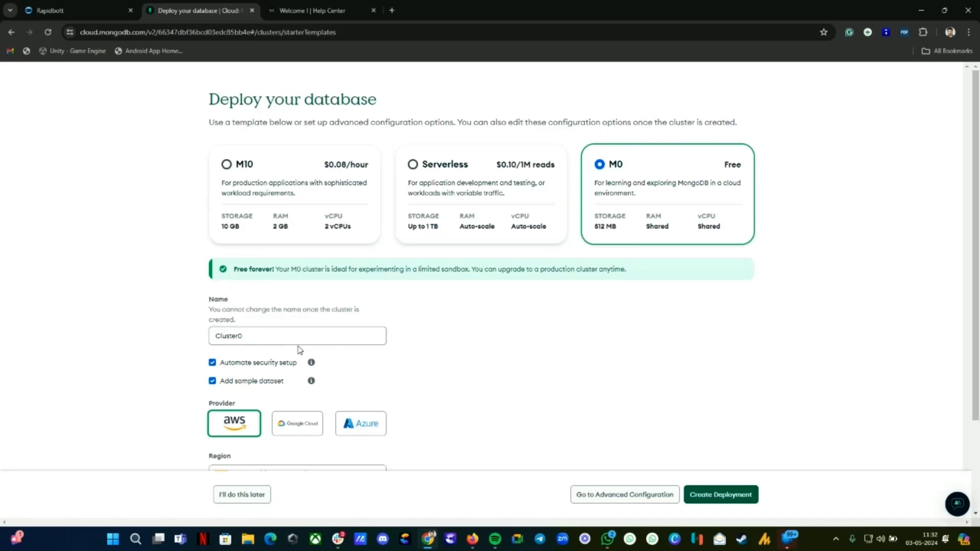
scroll(306, 345, down, 2)
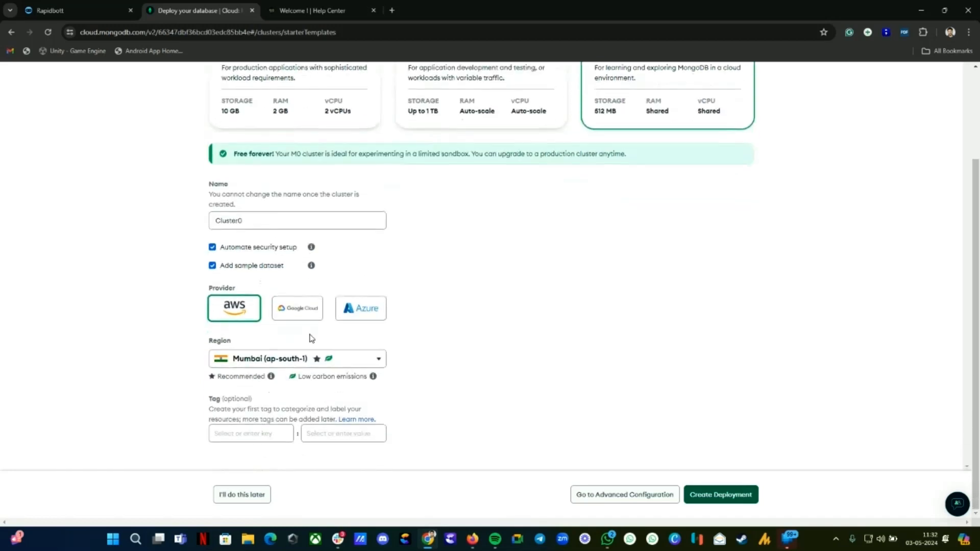
click(731, 500)
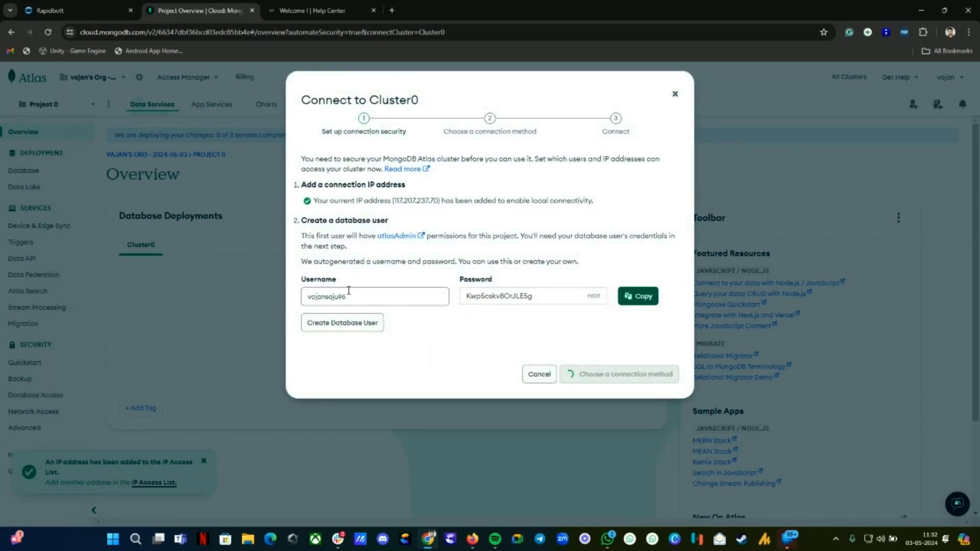
Step: Create the autogenerated database user, close the Connect to Cluster0 dialog, and dismiss the notices
drag(370, 295, 307, 291)
key(ctrl+c)
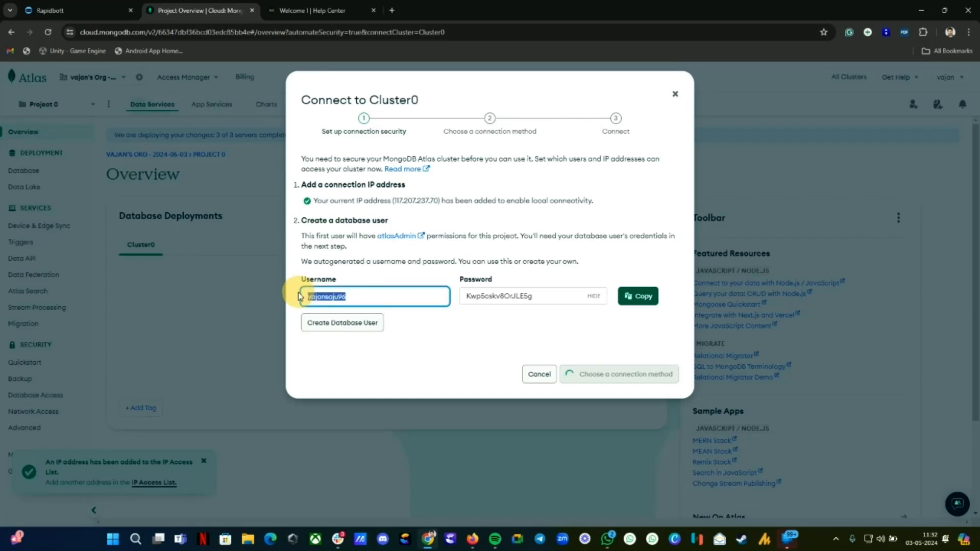
click(347, 325)
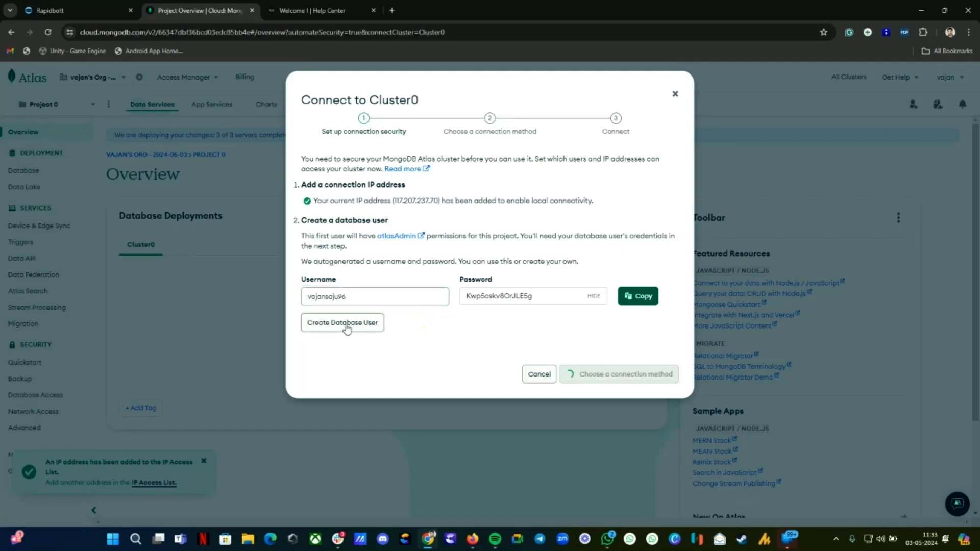
click(347, 327)
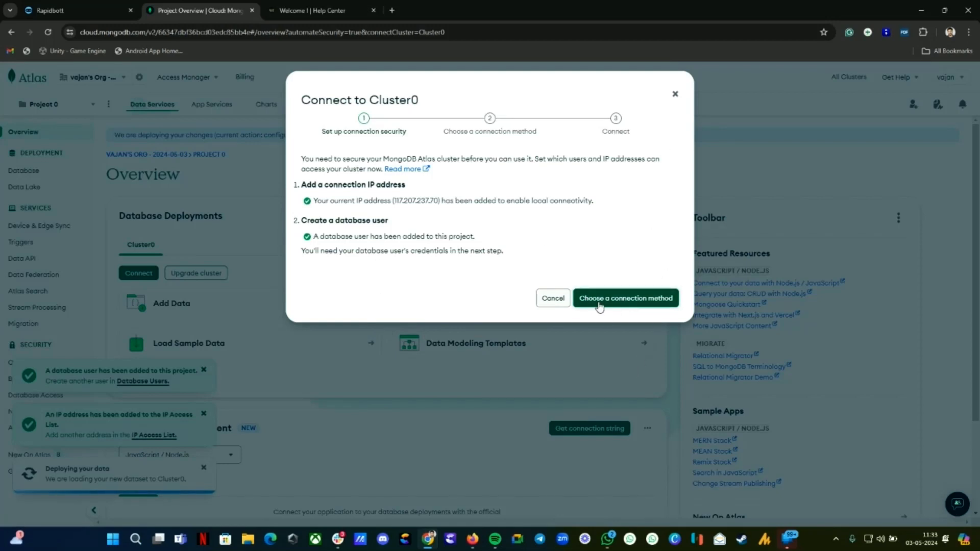
click(674, 94)
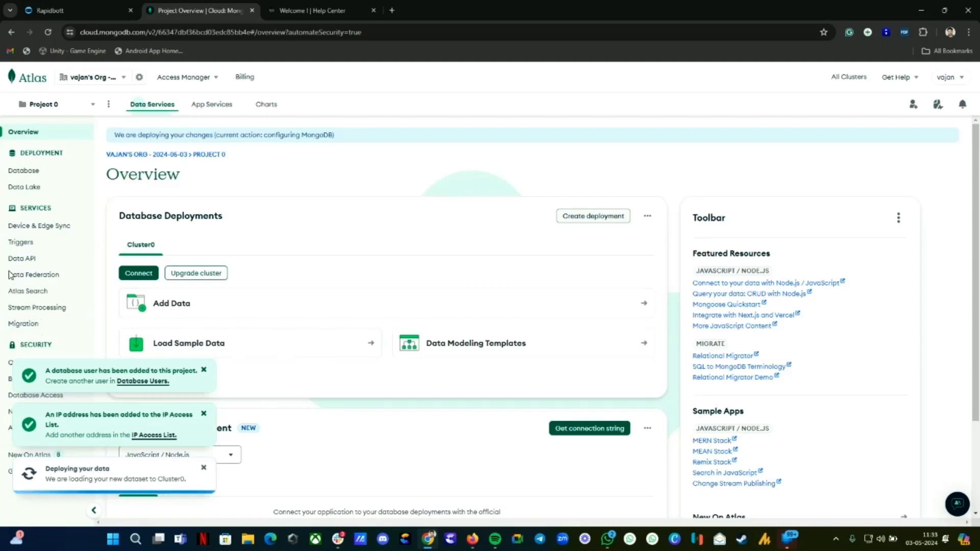
click(204, 370)
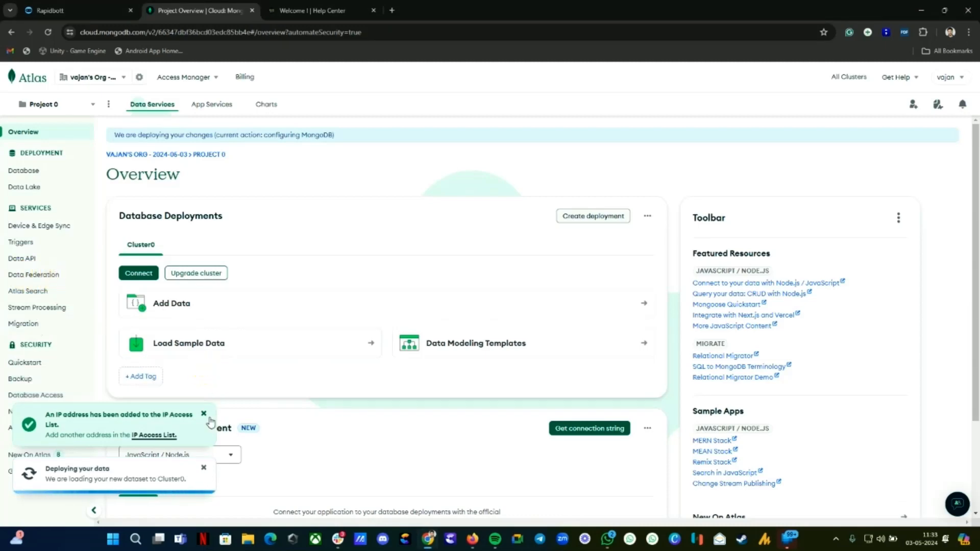
click(204, 415)
Step: Copy the database user's username from Security Quickstart into Rapidbott's Username field
click(20, 364)
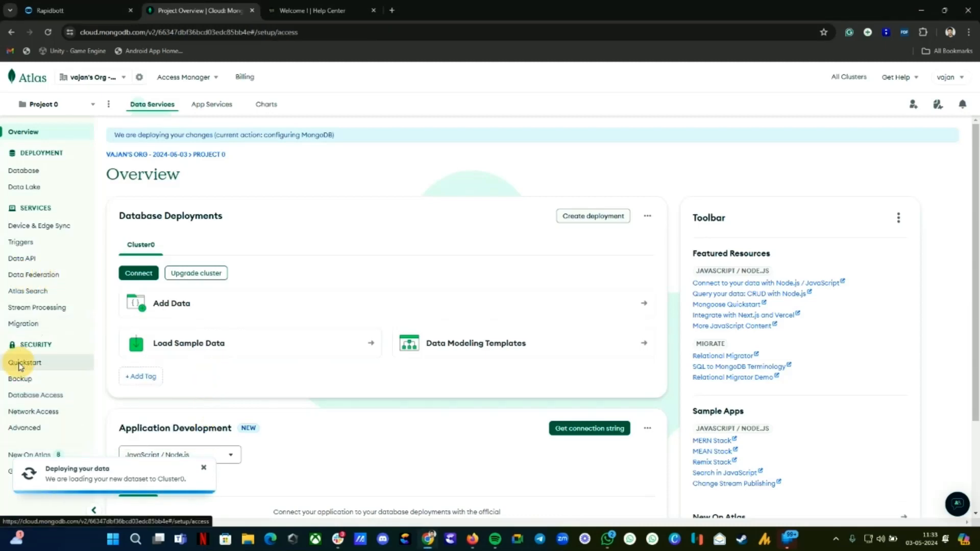
scroll(192, 384, down, 3)
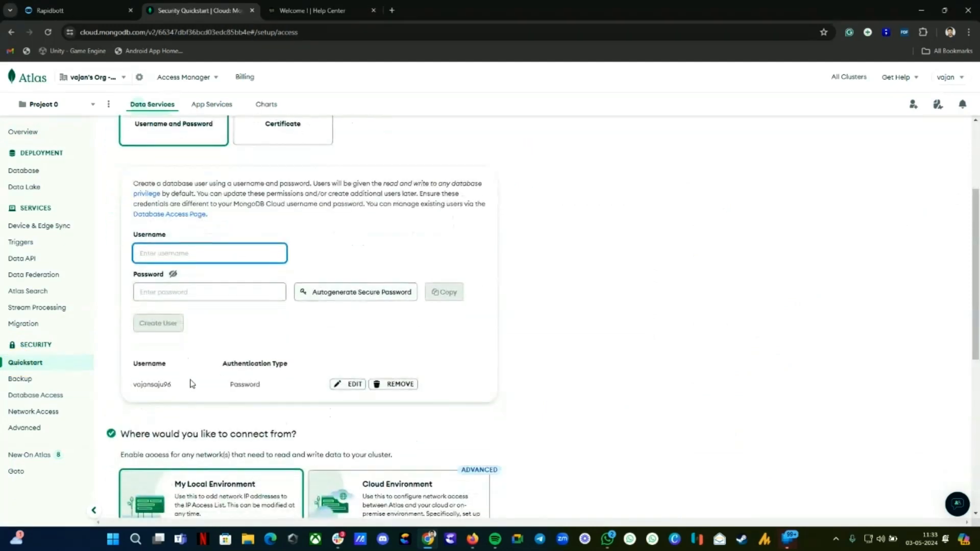
double_click(153, 385)
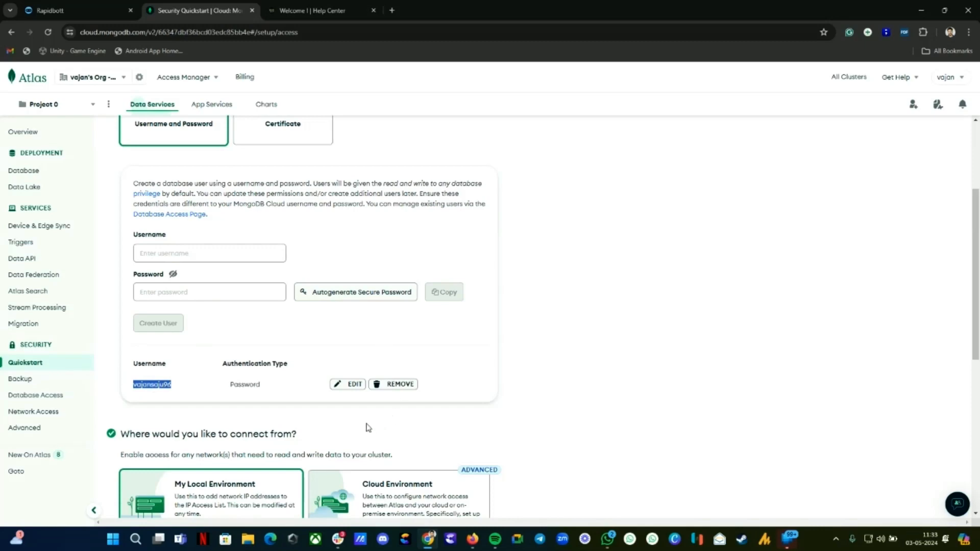
click(354, 386)
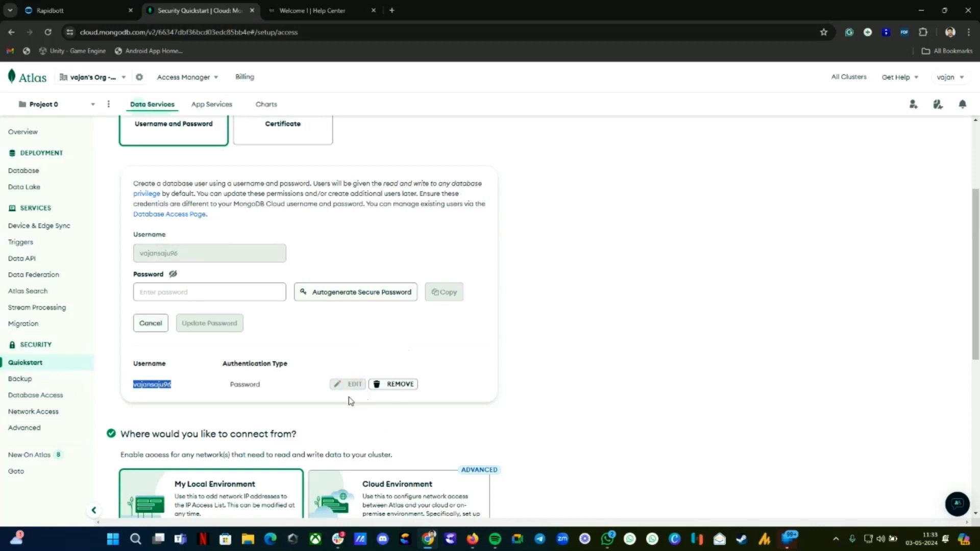
click(38, 15)
click(389, 230)
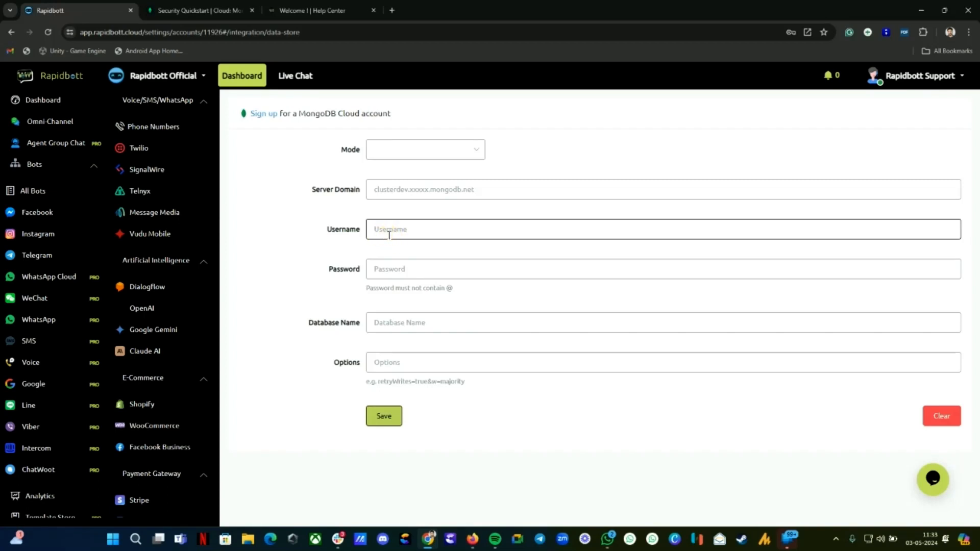
key(ctrl+v)
Step: Autogenerate a new secure password for the database user and copy it
click(199, 10)
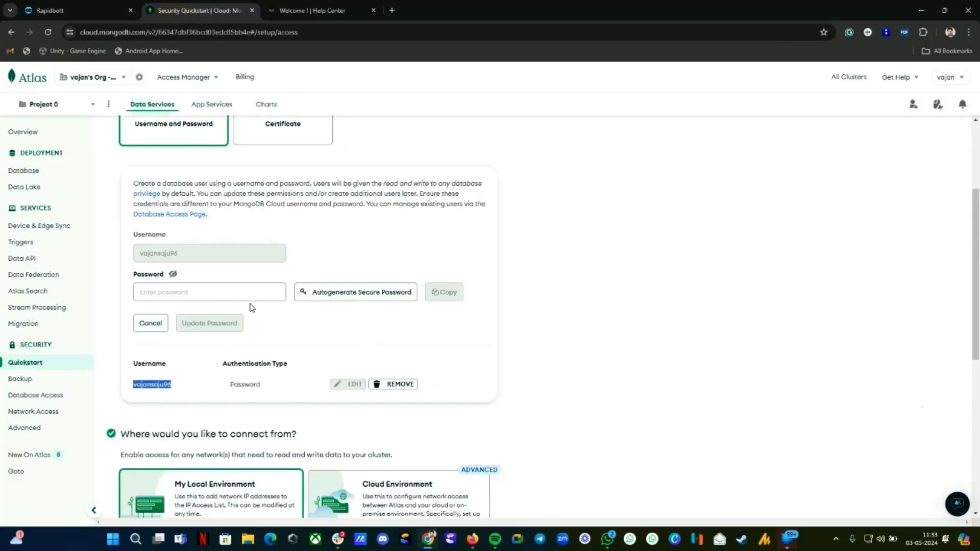
click(355, 292)
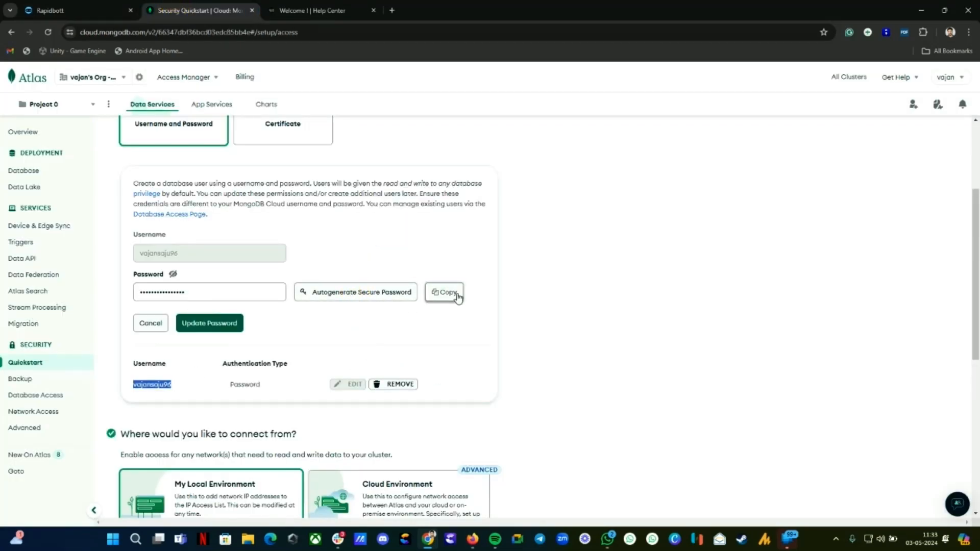
click(452, 296)
click(100, 8)
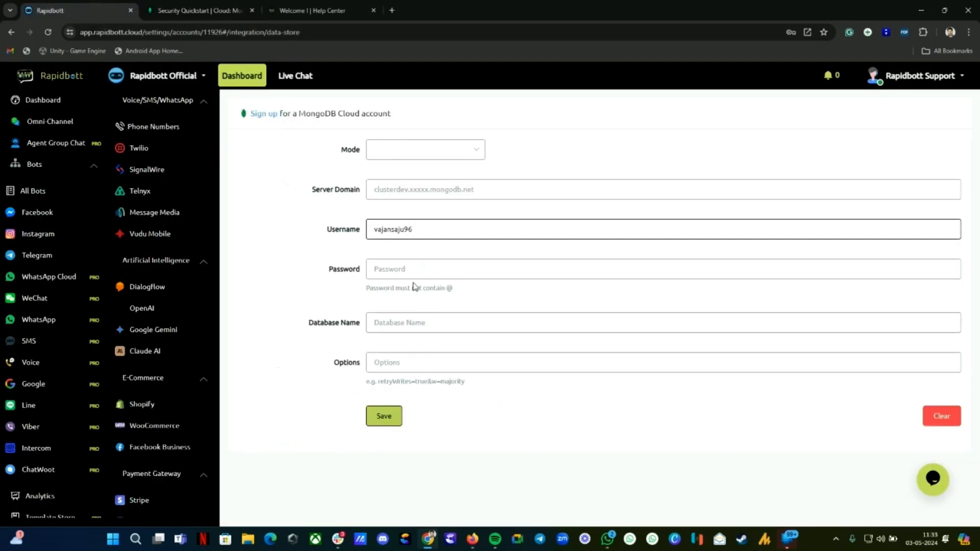
Step: Paste the copied password into Rapidbott's data-store form and set Mode to mongodb+srv
click(404, 268)
key(ctrl+v)
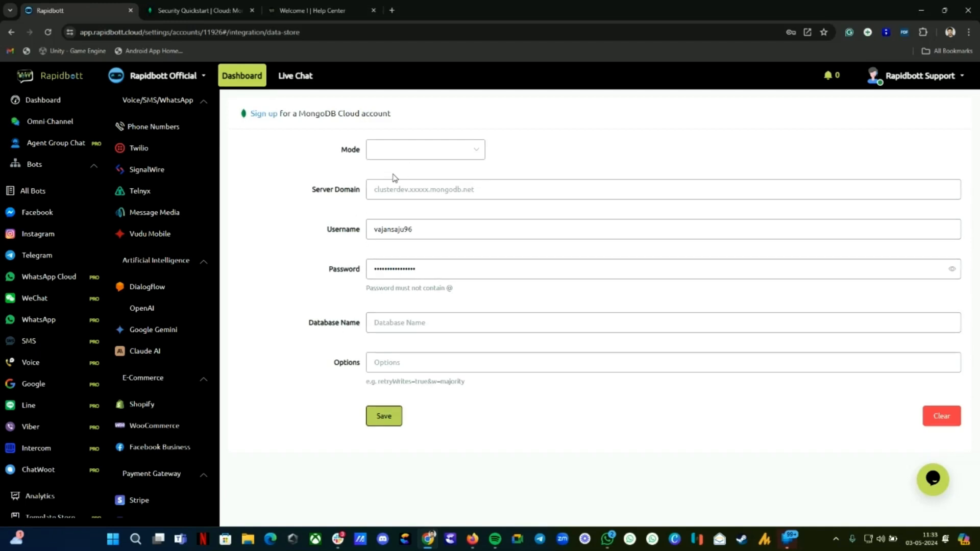
click(396, 152)
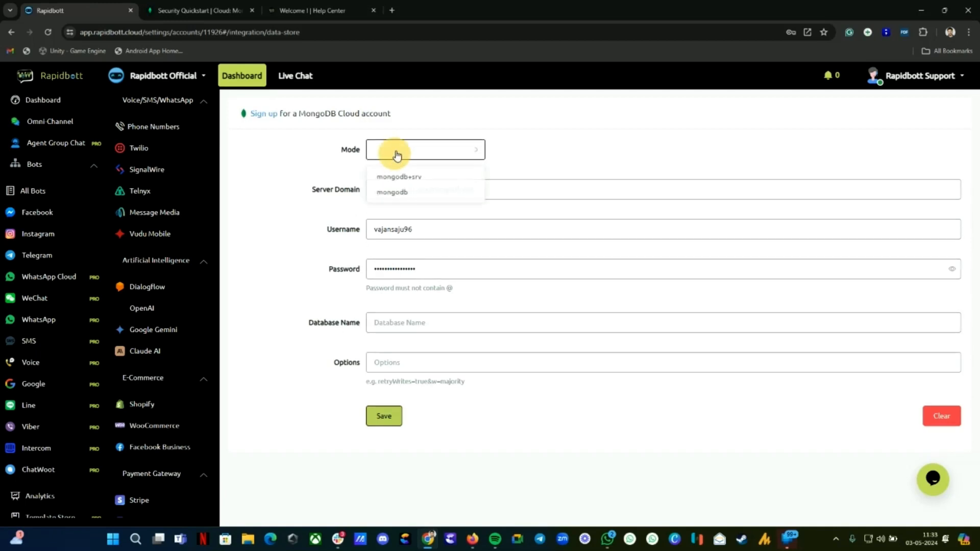
click(411, 182)
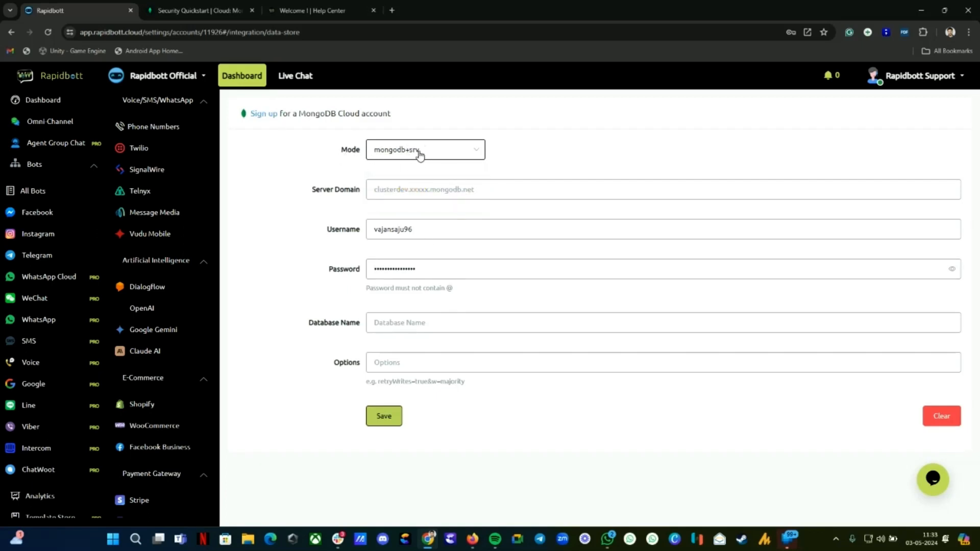
click(199, 10)
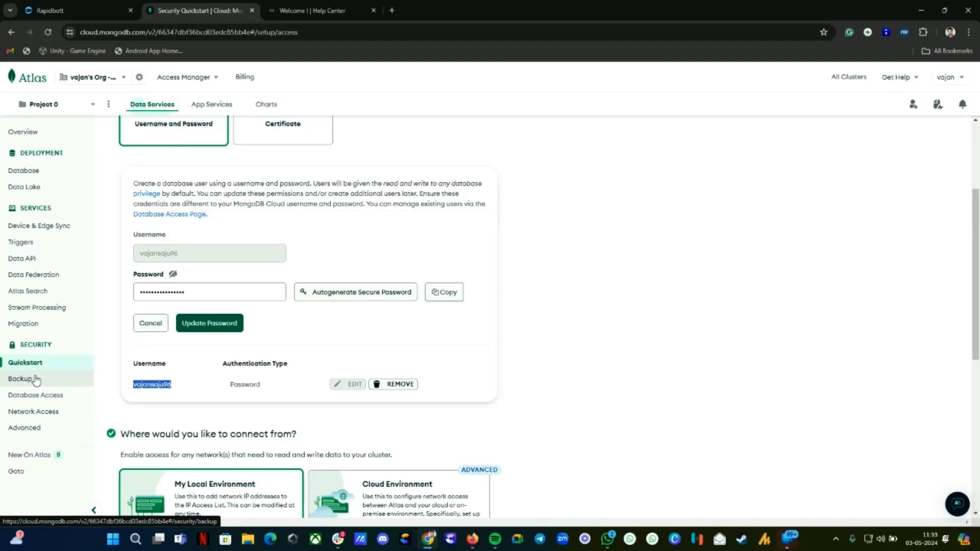
Step: Delete the auto-created IP entry from Atlas Network Access, leaving the access list empty
click(193, 411)
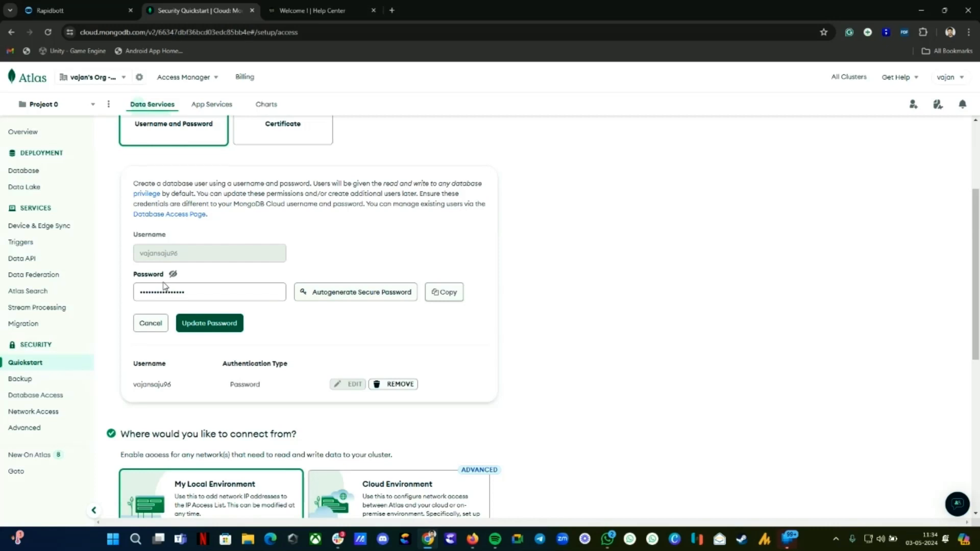
click(18, 413)
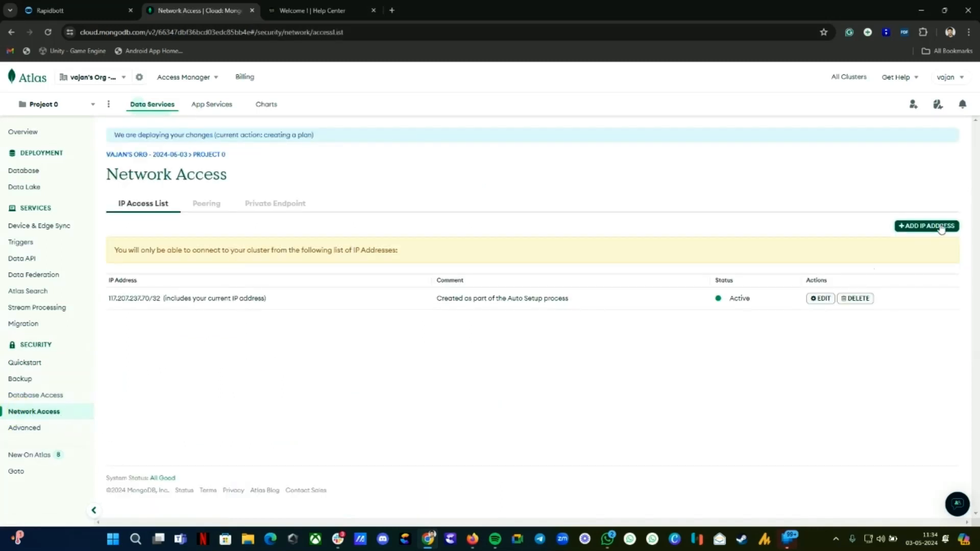
drag(109, 297, 282, 296)
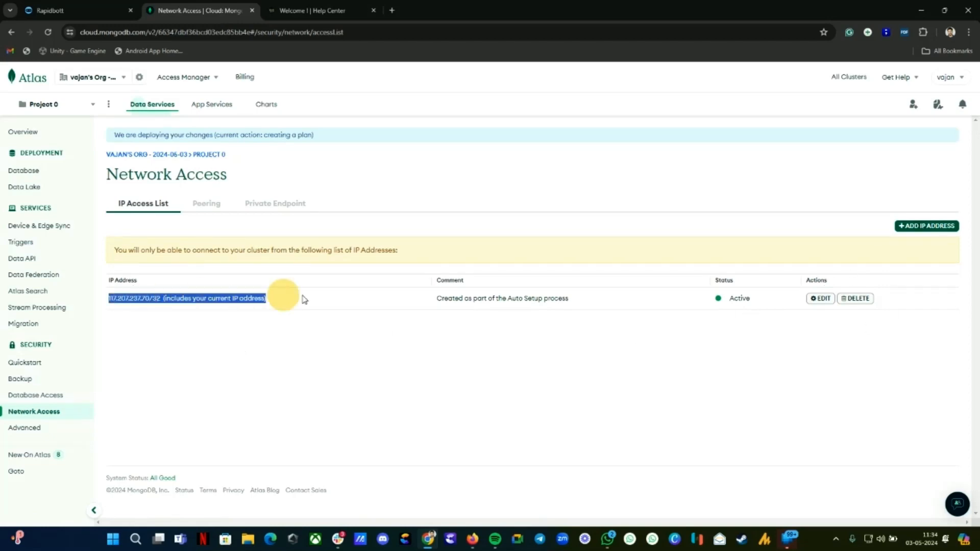
click(859, 299)
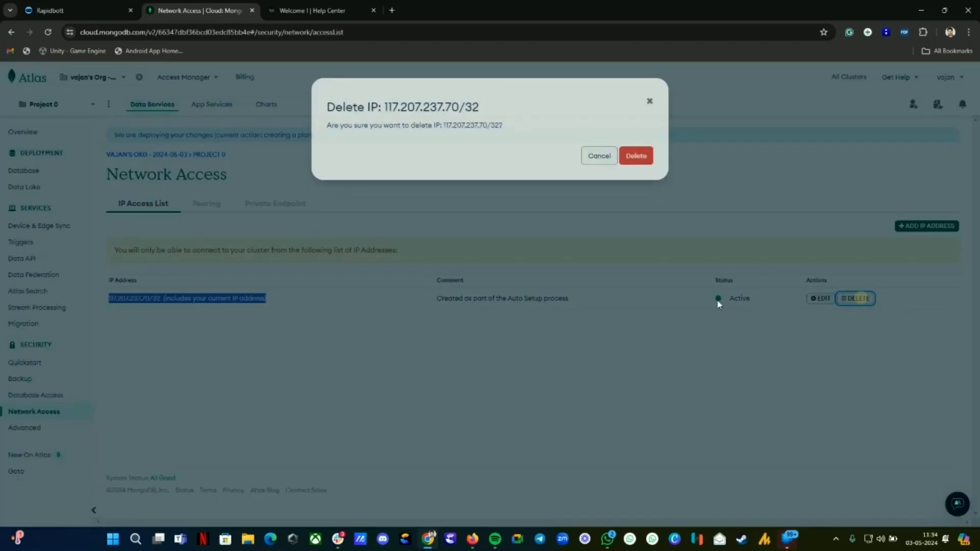
click(636, 156)
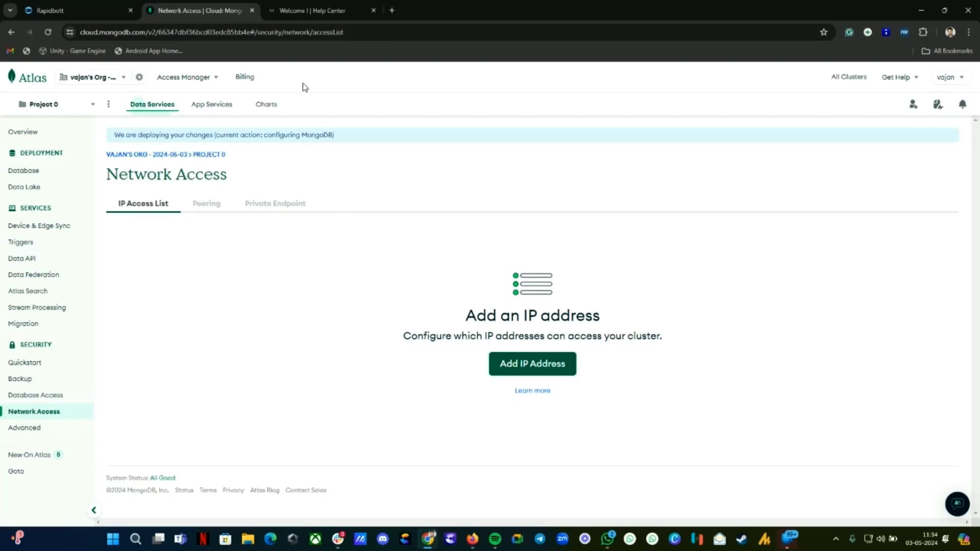
click(319, 9)
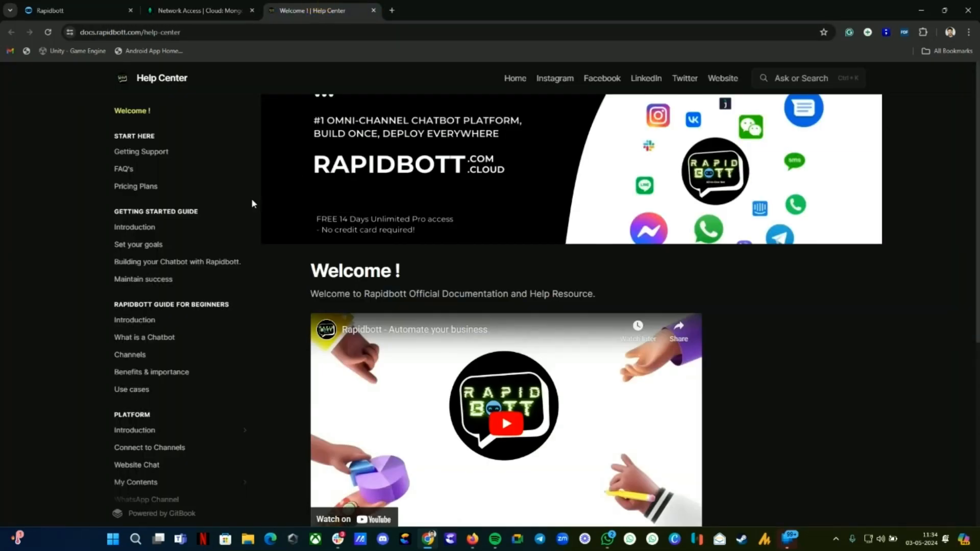
click(125, 170)
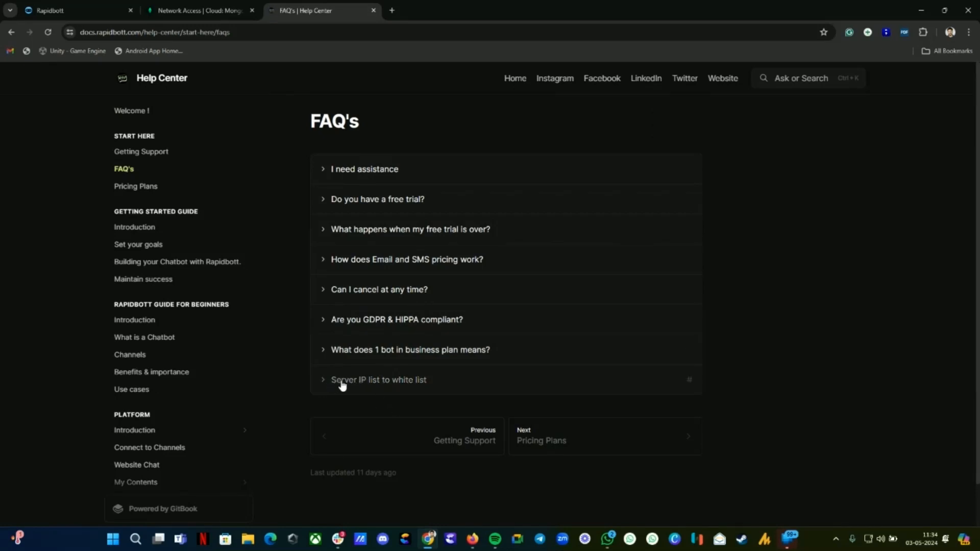
click(342, 382)
scroll(449, 408, down, 5)
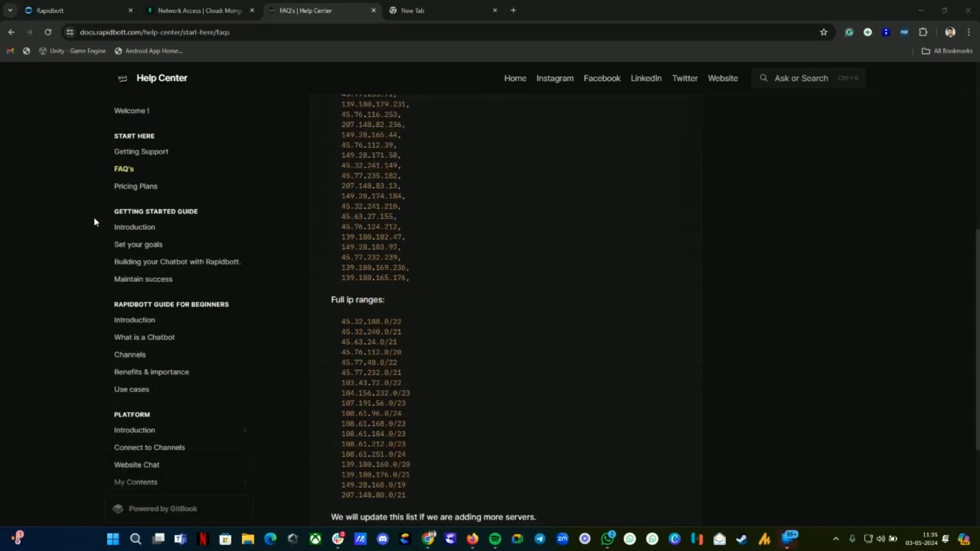
scroll(417, 371, up, 3)
scroll(444, 398, down, 2)
scroll(364, 350, up, 3)
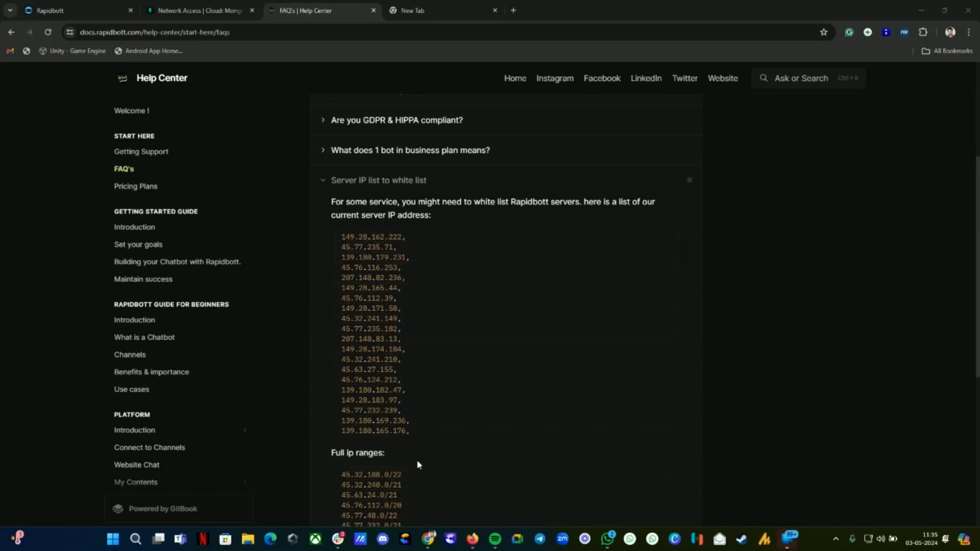
click(212, 4)
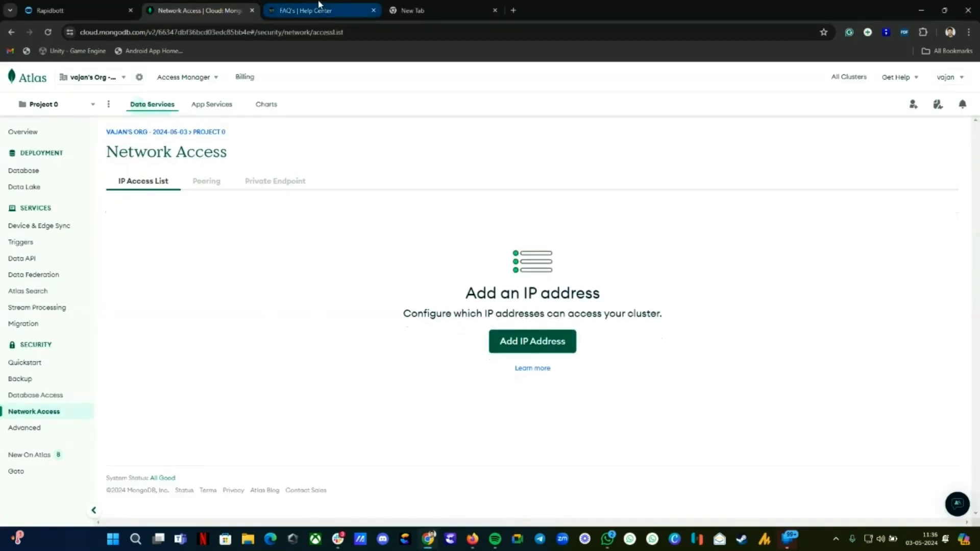
Step: Add Rapidbott's 149.28.160.0/19 range to the Atlas IP access list
click(321, 10)
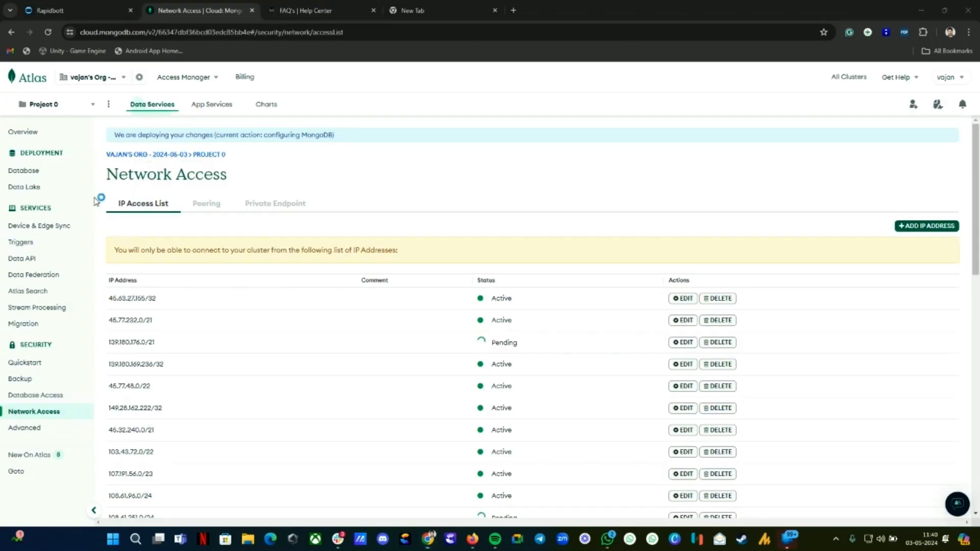
click(322, 11)
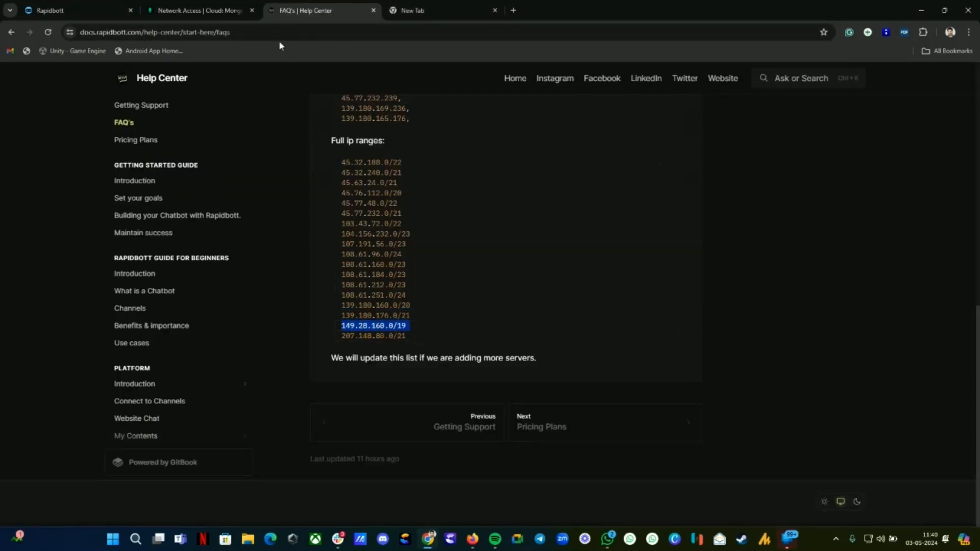
click(199, 10)
click(930, 225)
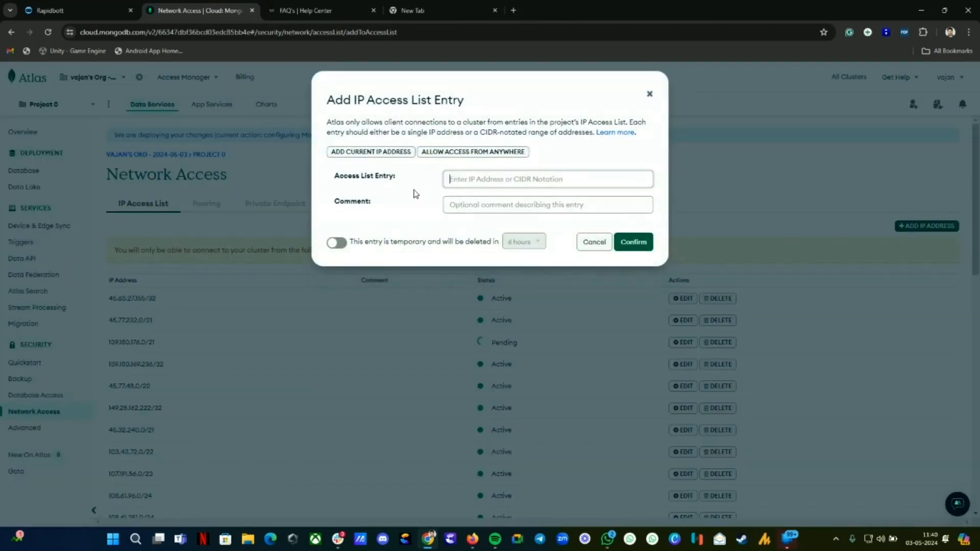
click(492, 181)
key(ctrl+v)
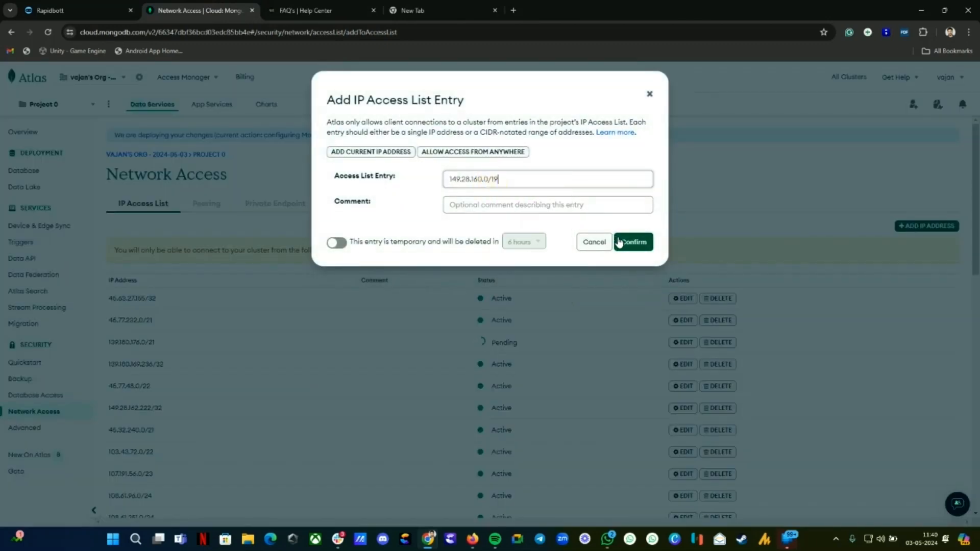
click(633, 242)
Step: Copy the 207.148.80.0/21 range from the FAQ and add it as another access-list entry
click(299, 10)
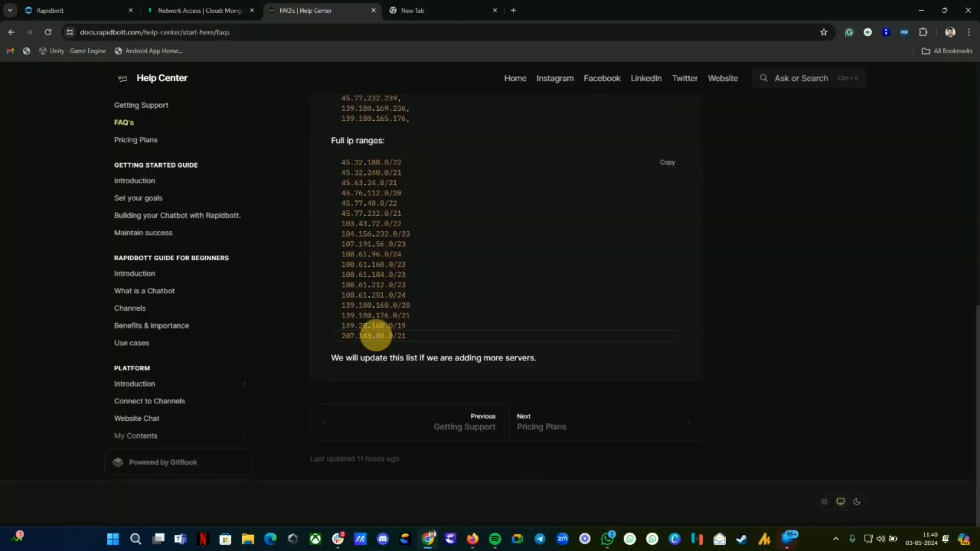
triple_click(376, 336)
key(ctrl+c)
click(199, 10)
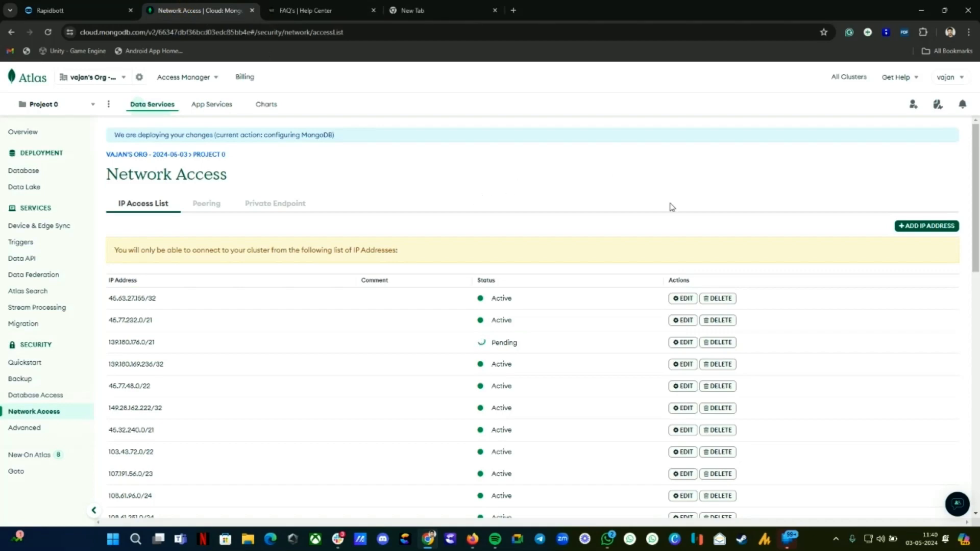
click(923, 230)
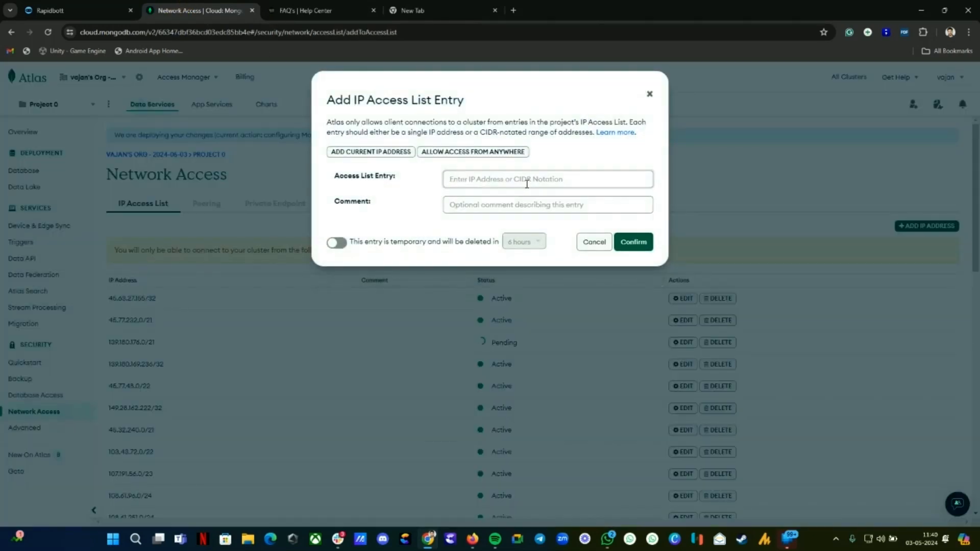
click(525, 181)
key(ctrl+v)
click(638, 244)
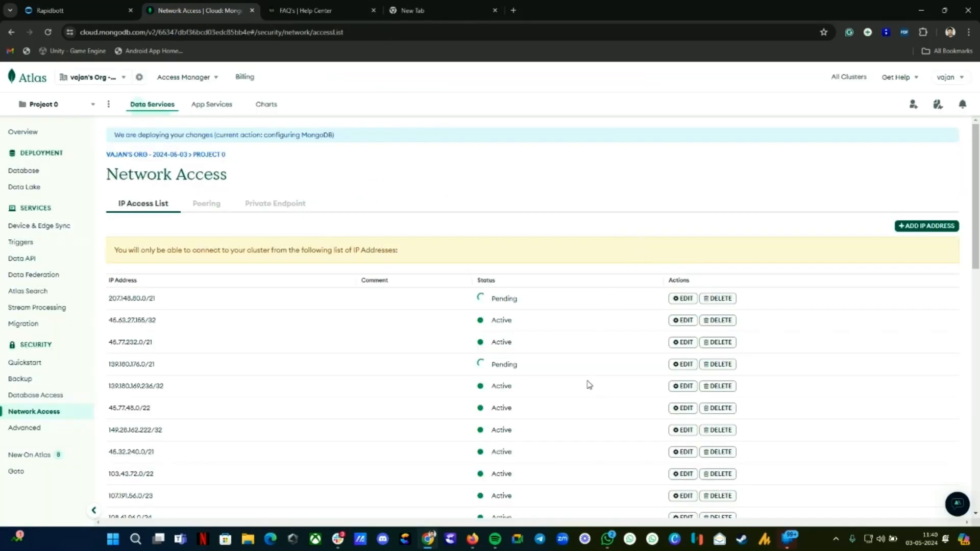
scroll(561, 398, down, 3)
scroll(510, 449, down, 10)
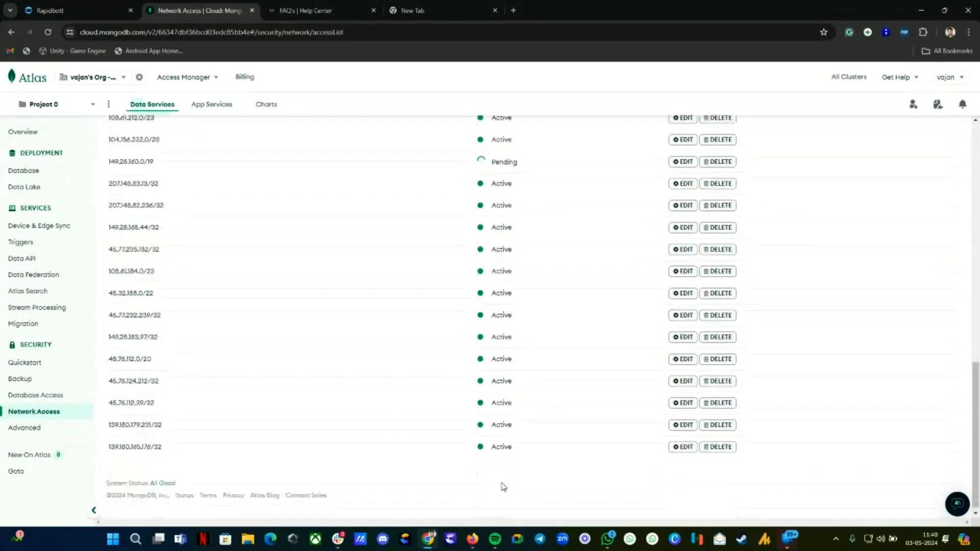
scroll(525, 203, up, 7)
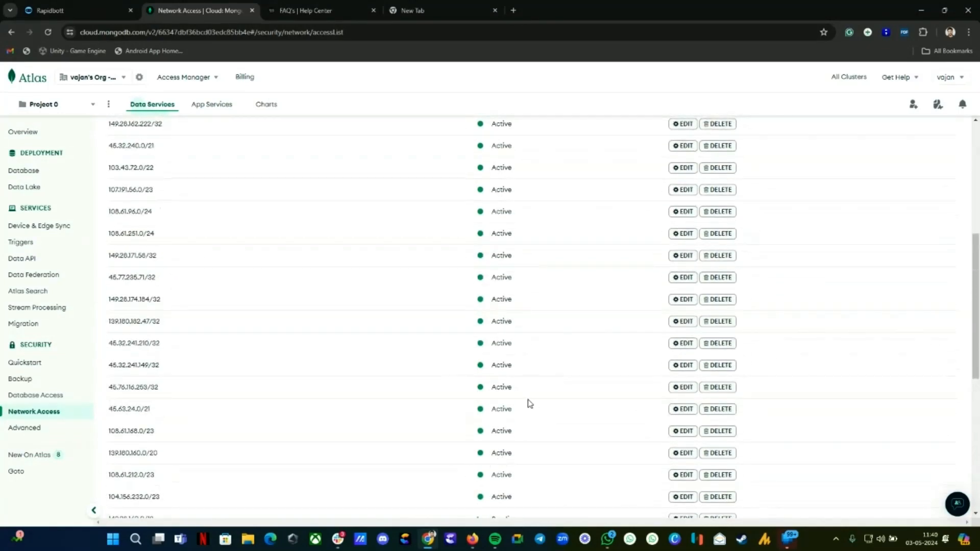
scroll(530, 403, up, 6)
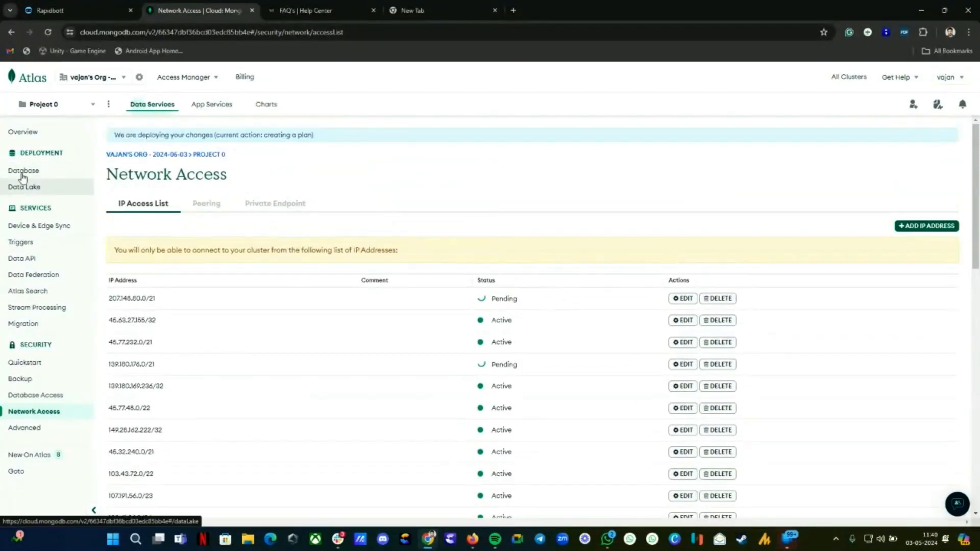
Step: Drop the sample_mflix database from Cluster0's collections, confirming with its name
click(19, 174)
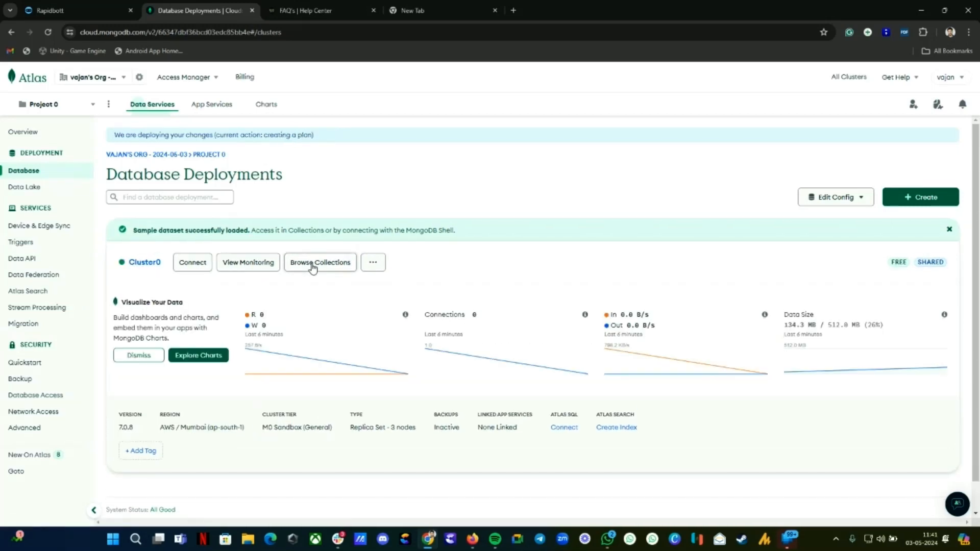
click(315, 244)
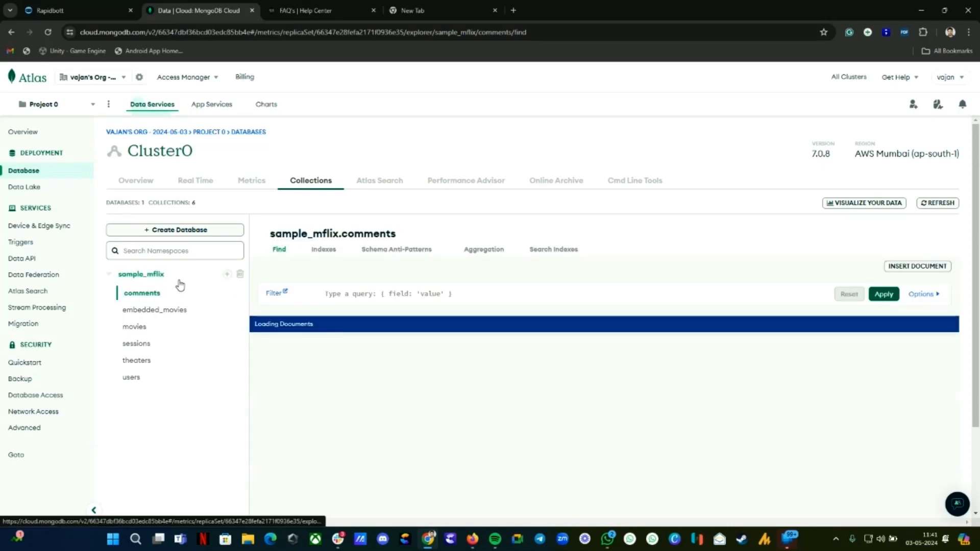
click(239, 275)
click(474, 136)
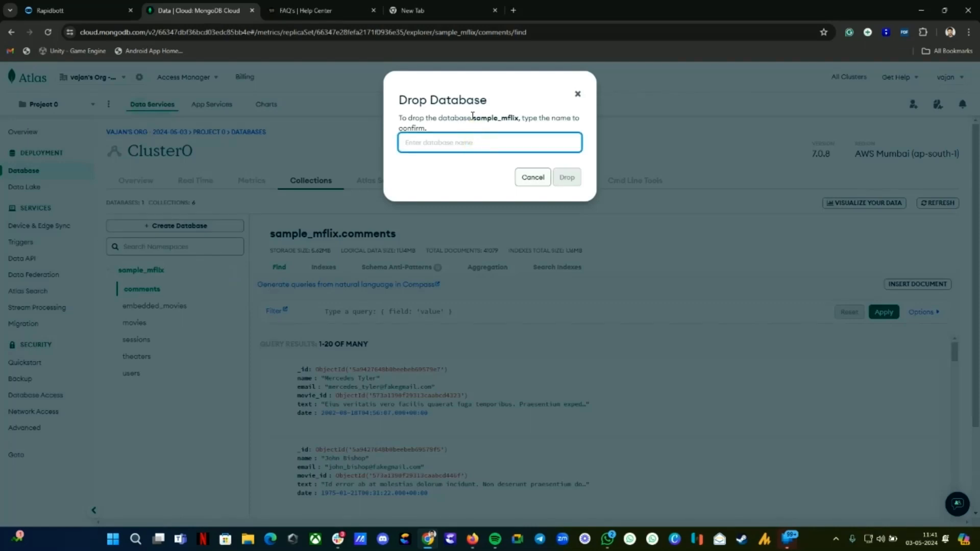
drag(472, 116, 520, 119)
key(ctrl+c)
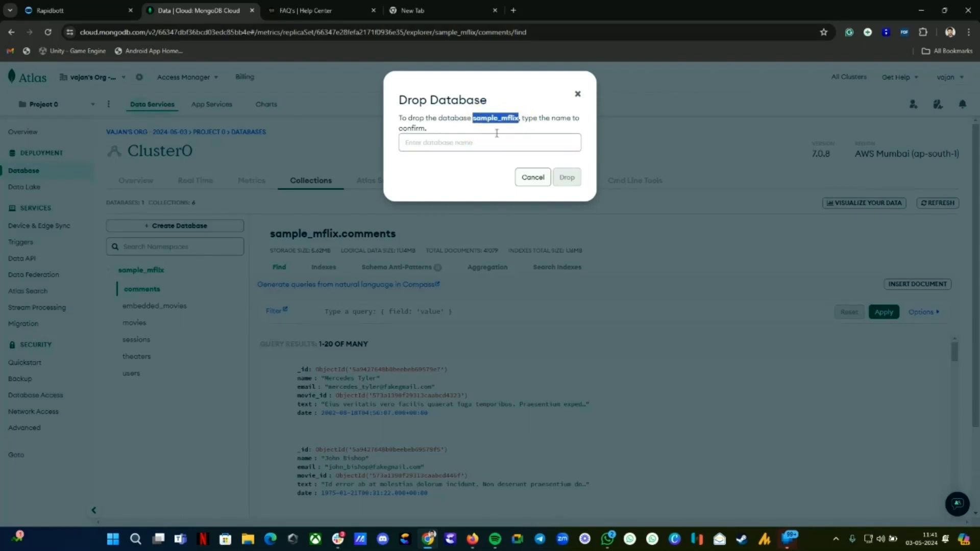
click(498, 143)
key(ctrl+v)
click(566, 177)
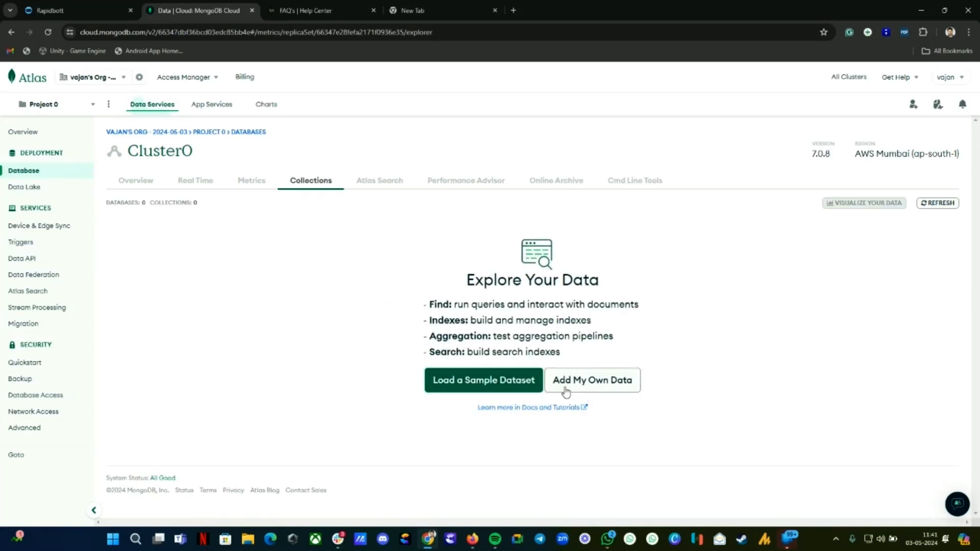
Step: Create database 'rapidbott' with collection 'rapidbott_main' and open the empty collection
click(578, 383)
click(396, 254)
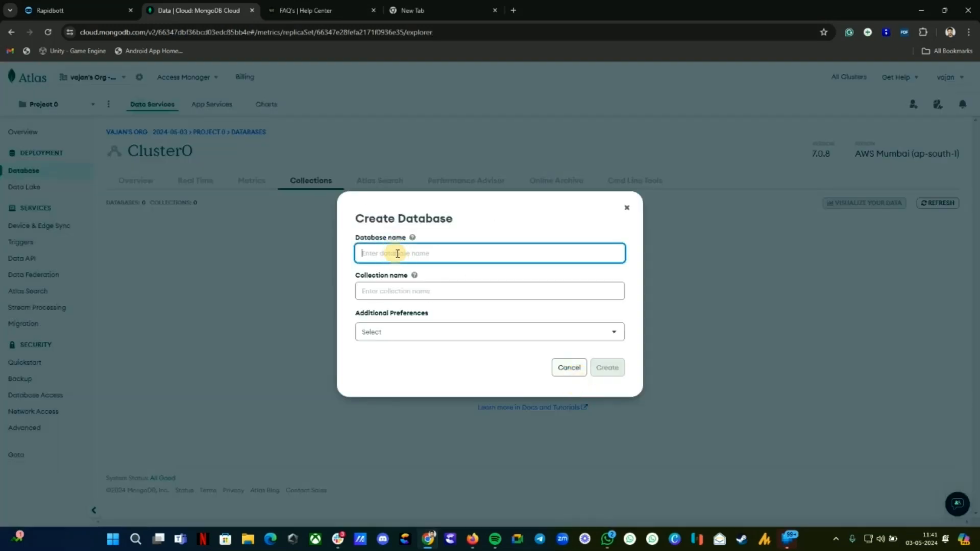
text(Ra)
key(BackSpace)
text(RA)
key(BackSpace)
key(BackSpace)
text(rapidbott)
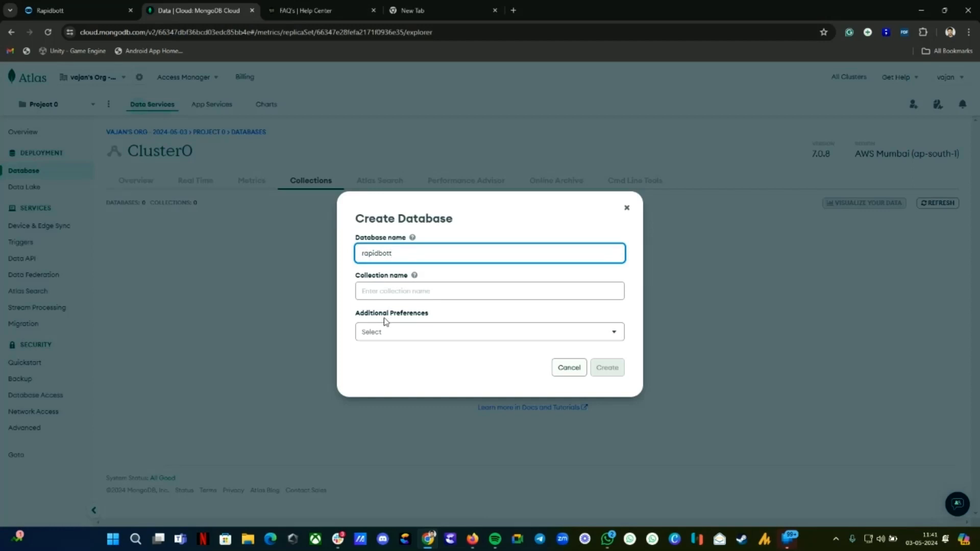
click(407, 289)
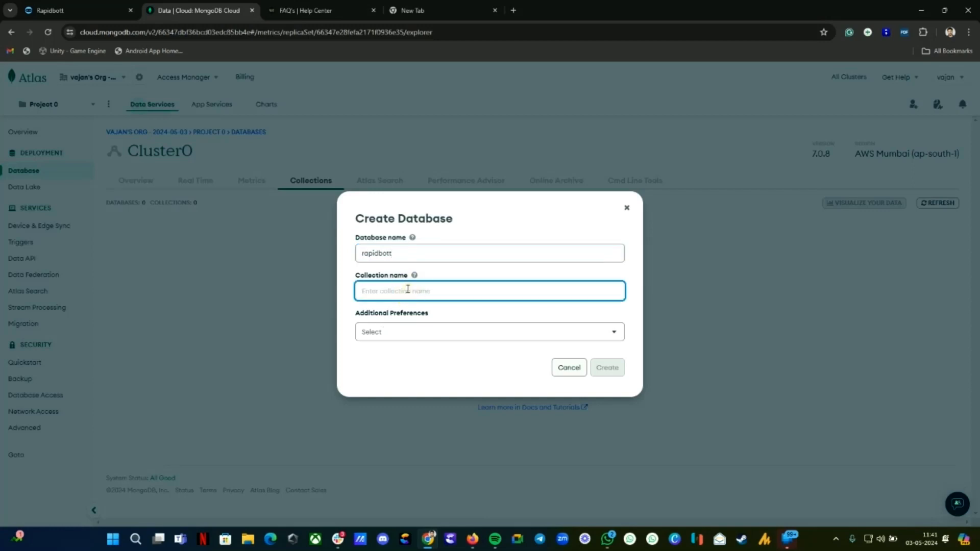
text(rapidbott_main)
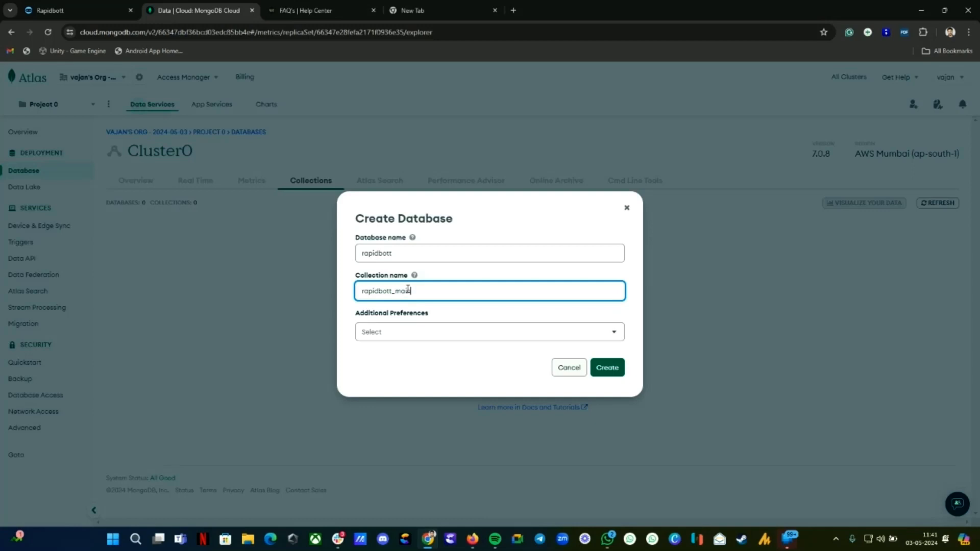
click(397, 336)
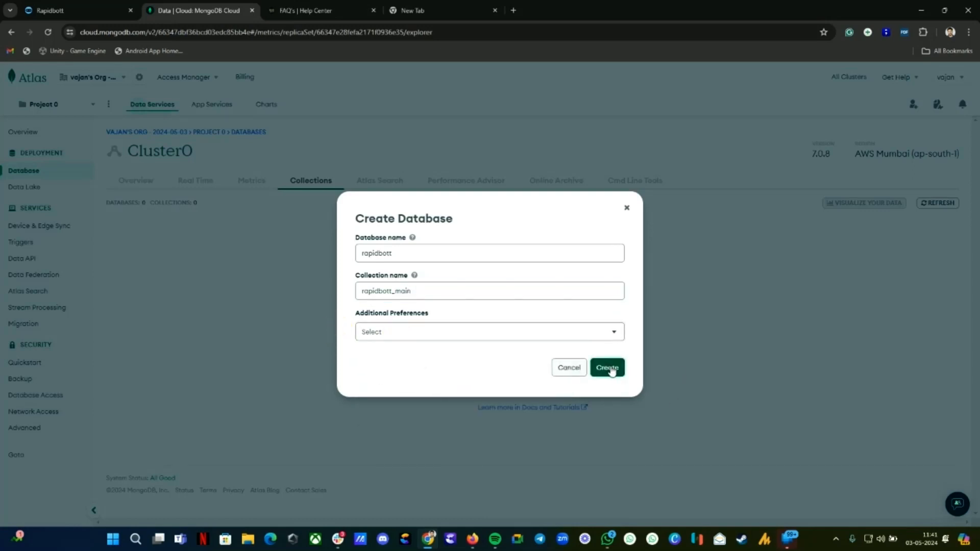
click(610, 369)
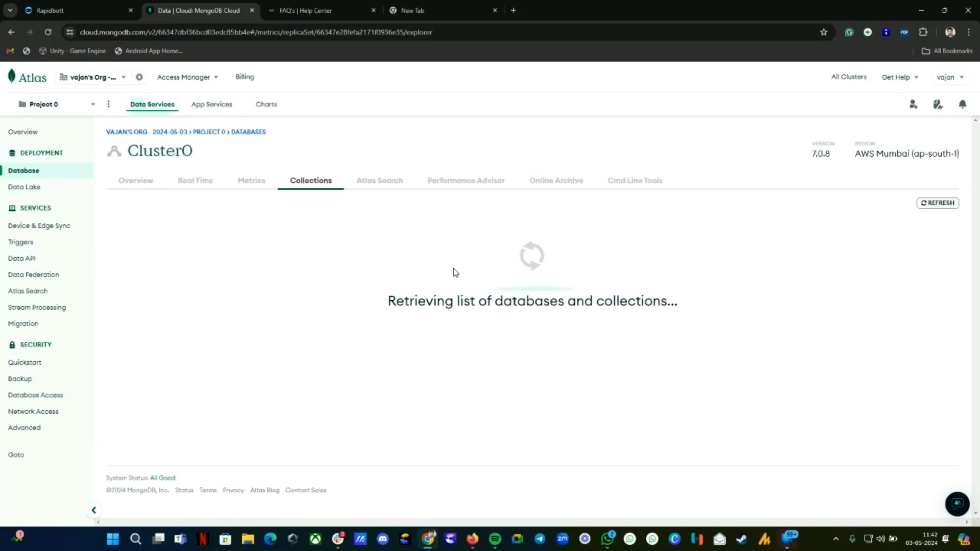
click(169, 293)
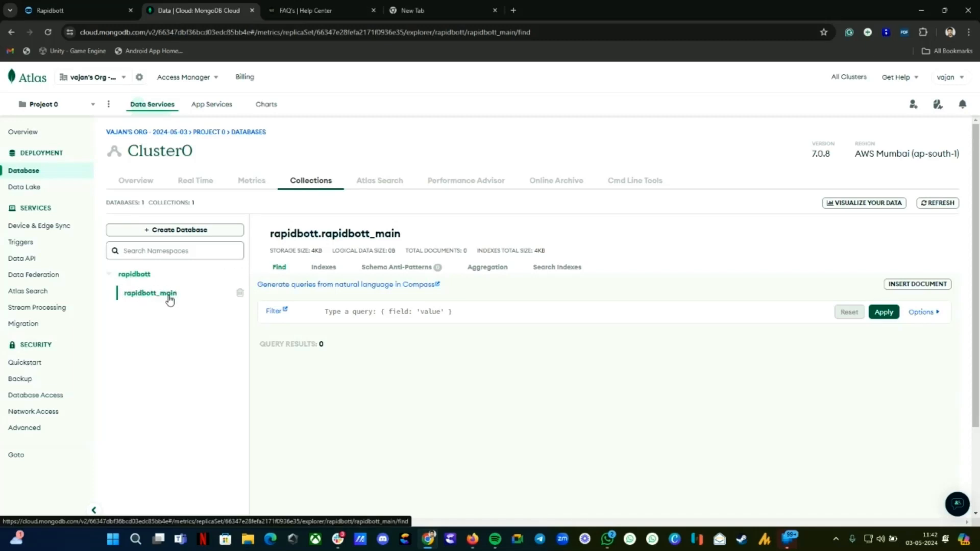
Step: Open Cluster0's native driver connection string from the Database overview
drag(323, 233, 392, 234)
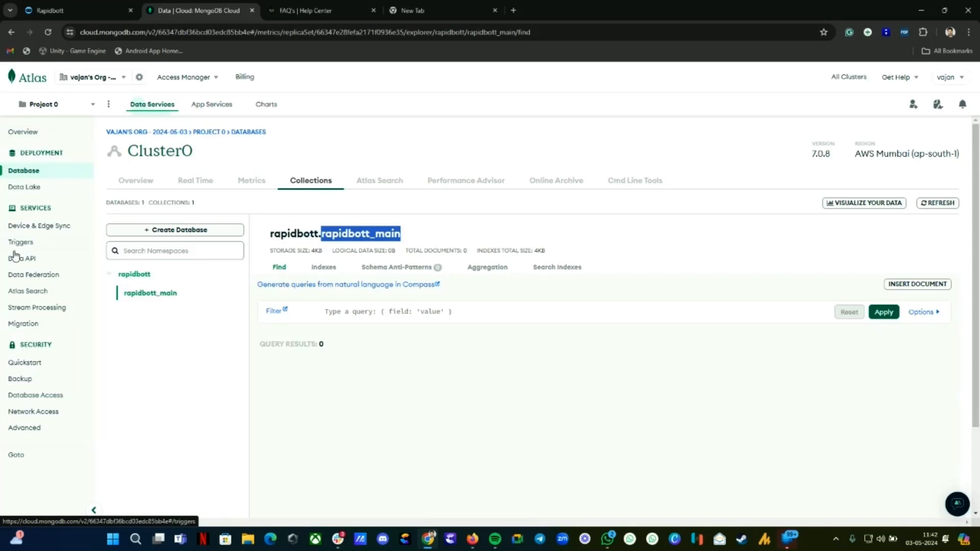
click(14, 174)
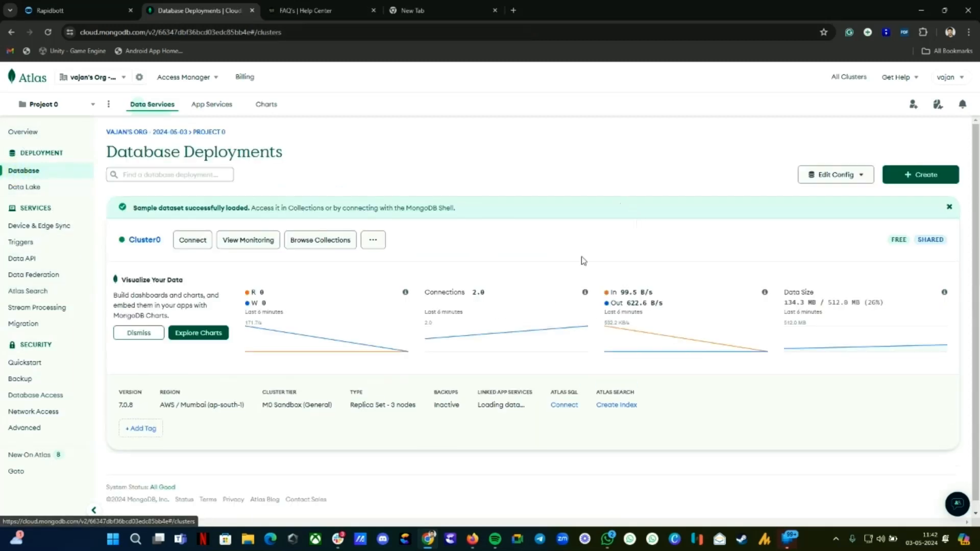
click(194, 243)
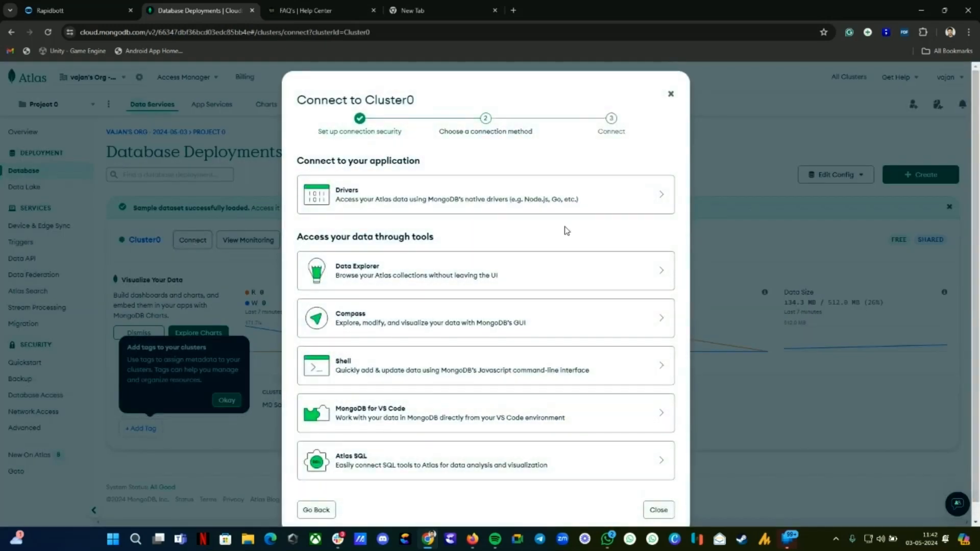
click(459, 203)
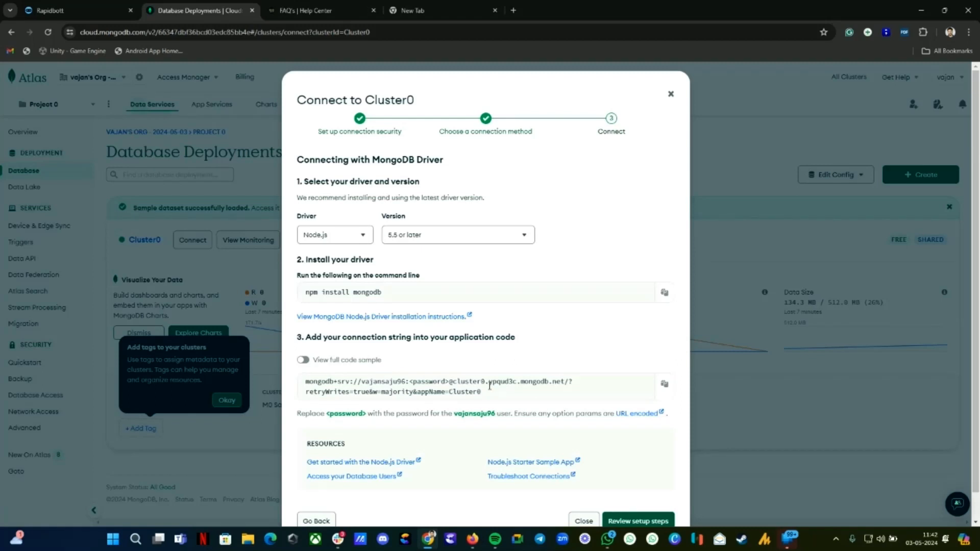
Step: Put the host cluster0.ypqud3c.mongodb.net into Rapidbott's Server Domain field
drag(452, 382, 563, 382)
click(458, 382)
drag(453, 382, 565, 382)
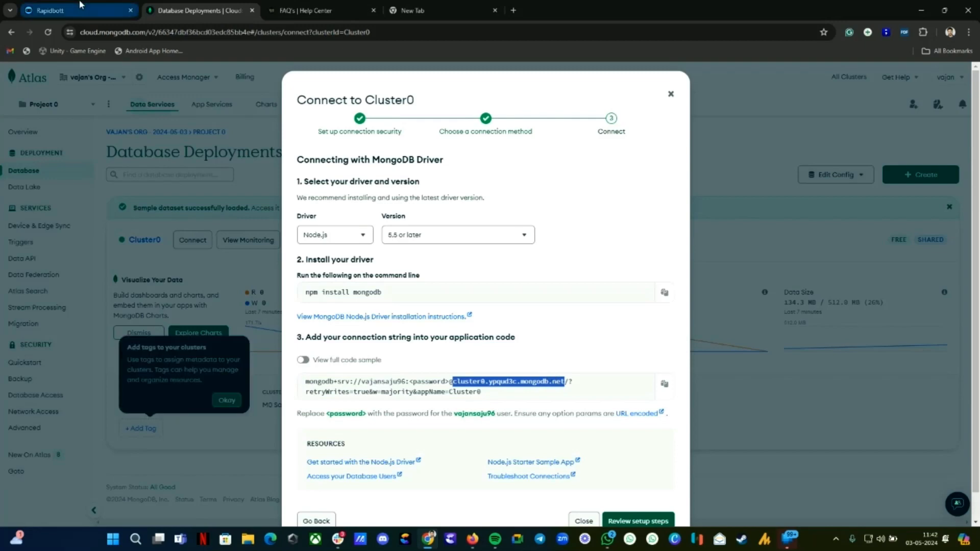
click(76, 11)
click(388, 190)
key(ctrl+v)
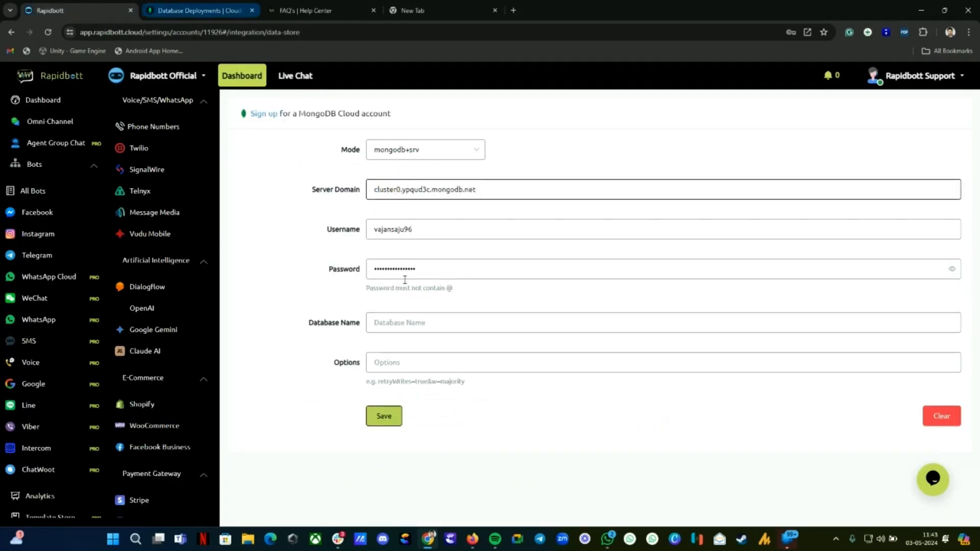
Step: Save the data store with database name 'rapidbott', noting the bad auth failure, and close Atlas's Connect dialog
click(408, 320)
text(rapid)
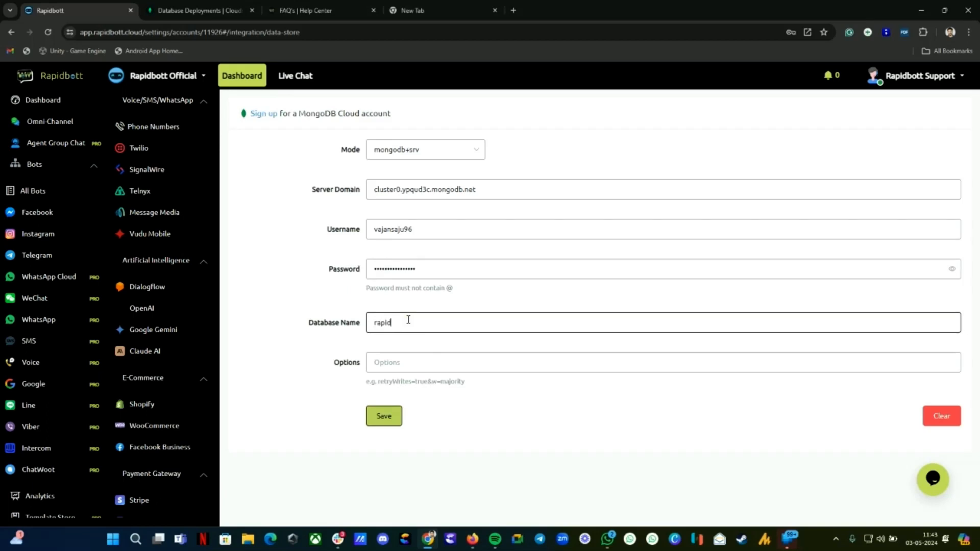
text(bott)
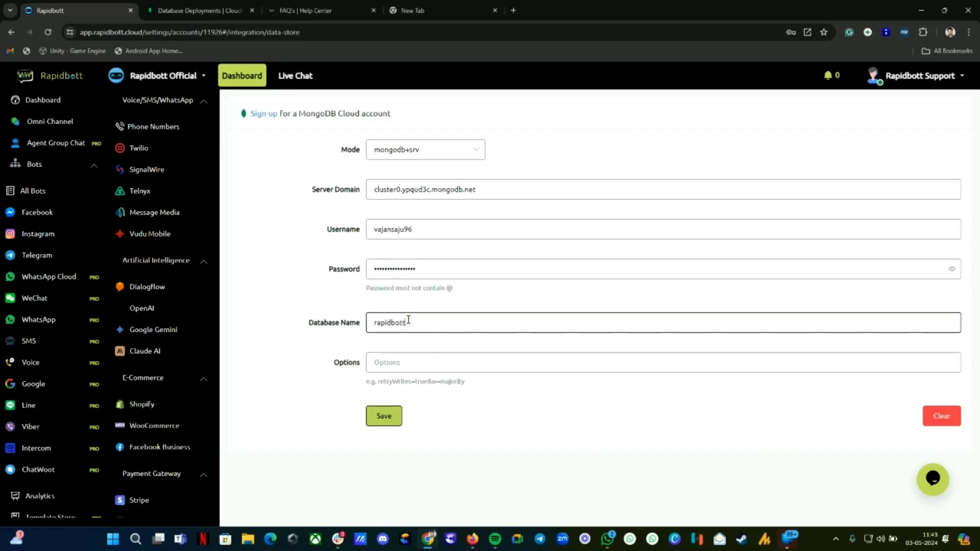
click(387, 422)
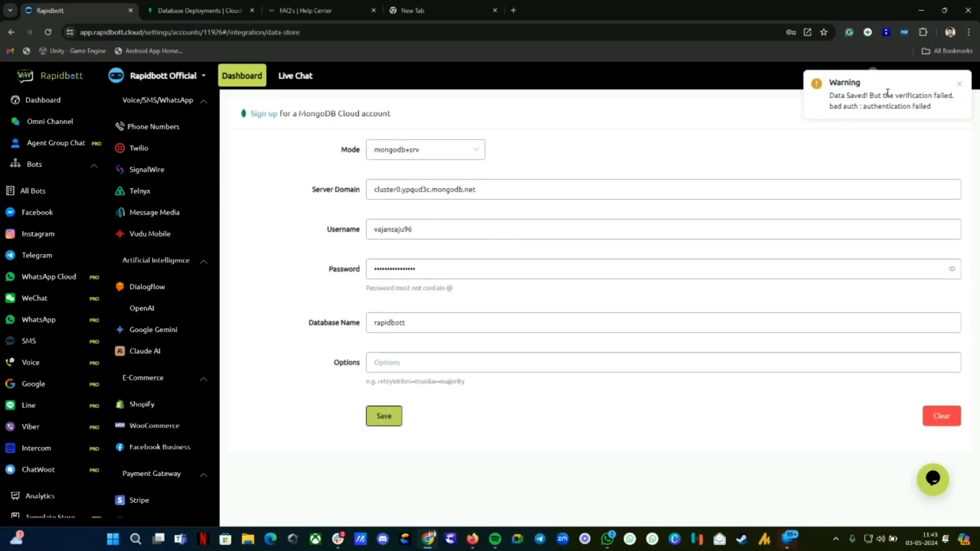
click(436, 267)
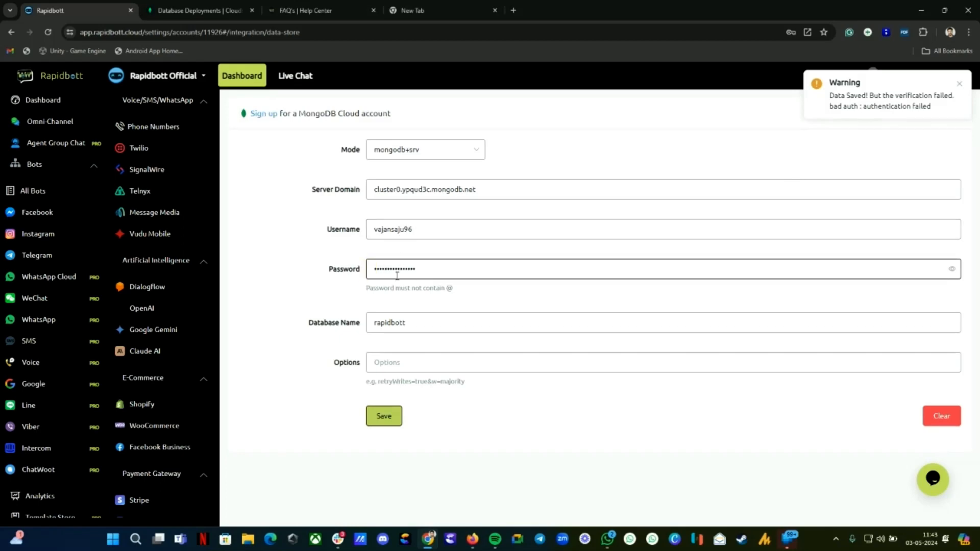
click(197, 10)
click(663, 103)
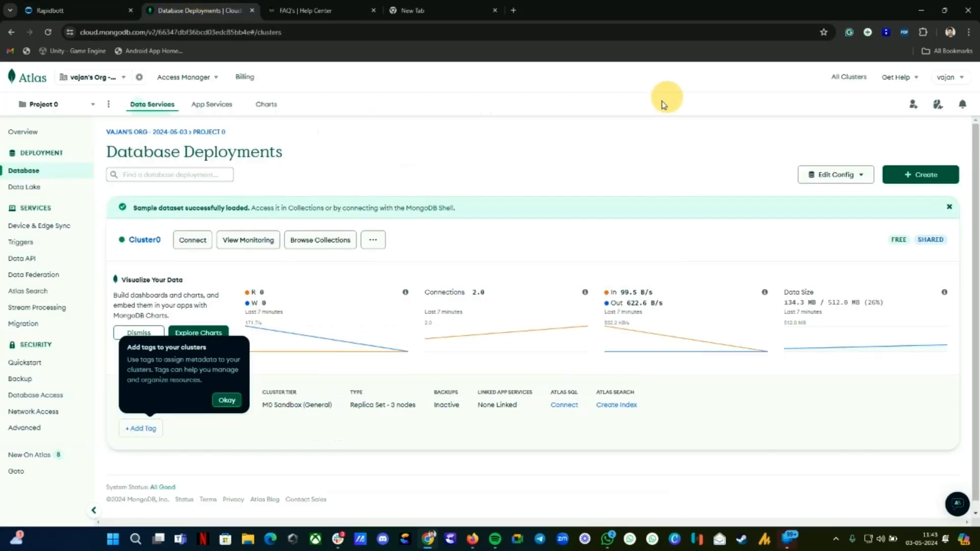
Step: Autogenerate, copy and apply a new secure password for the Atlas database user
click(22, 363)
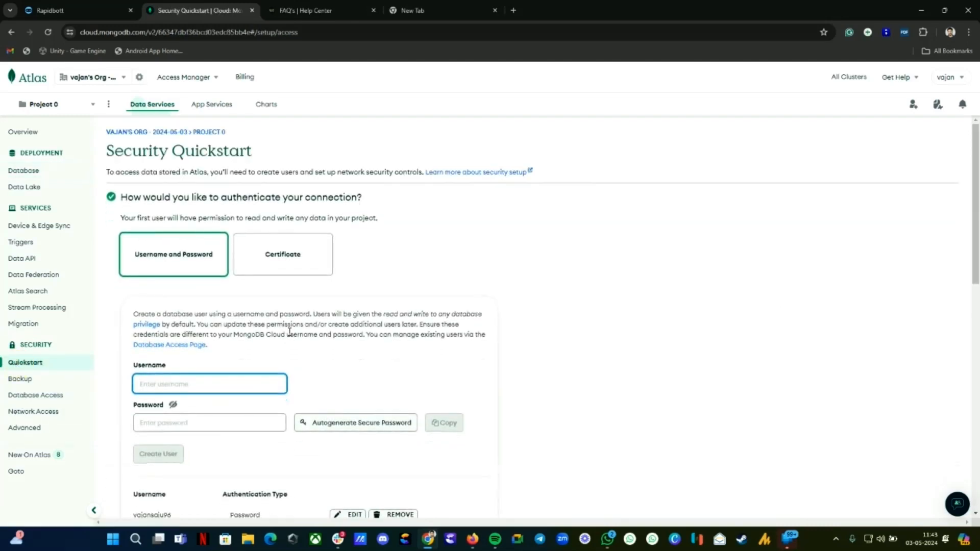
scroll(289, 332, down, 2)
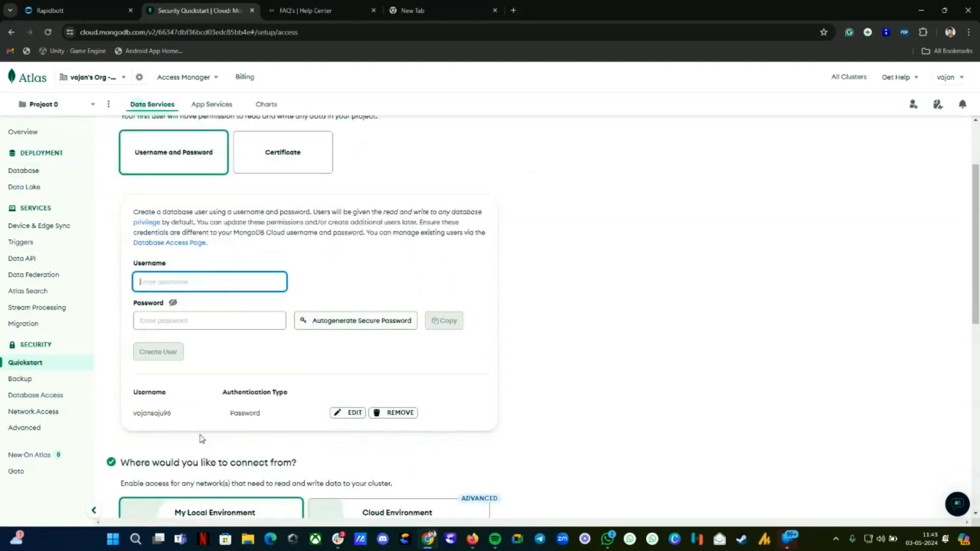
double_click(236, 414)
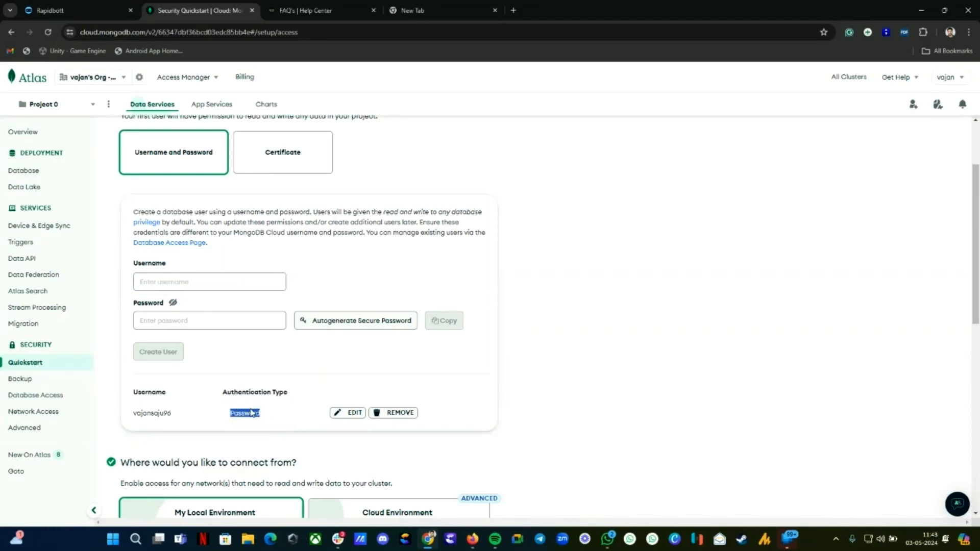
click(341, 413)
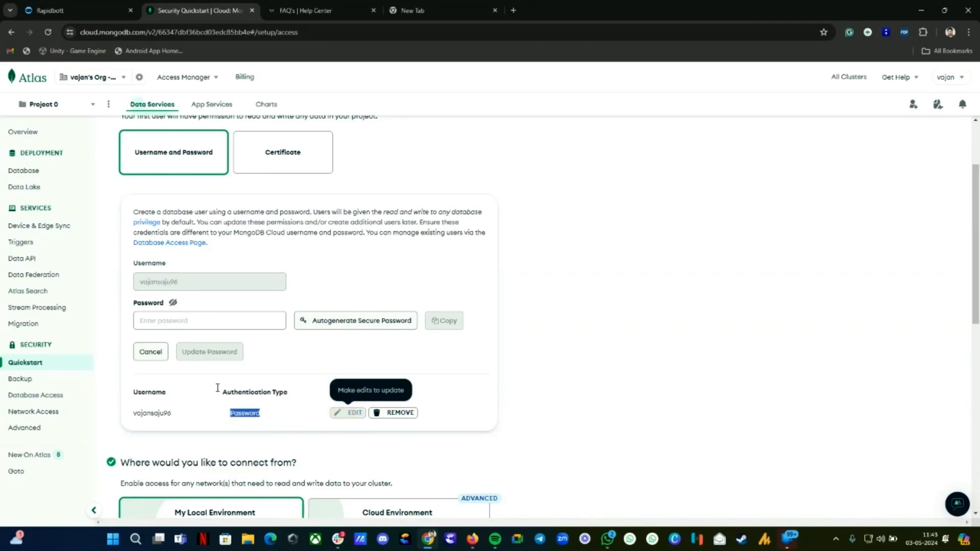
click(347, 322)
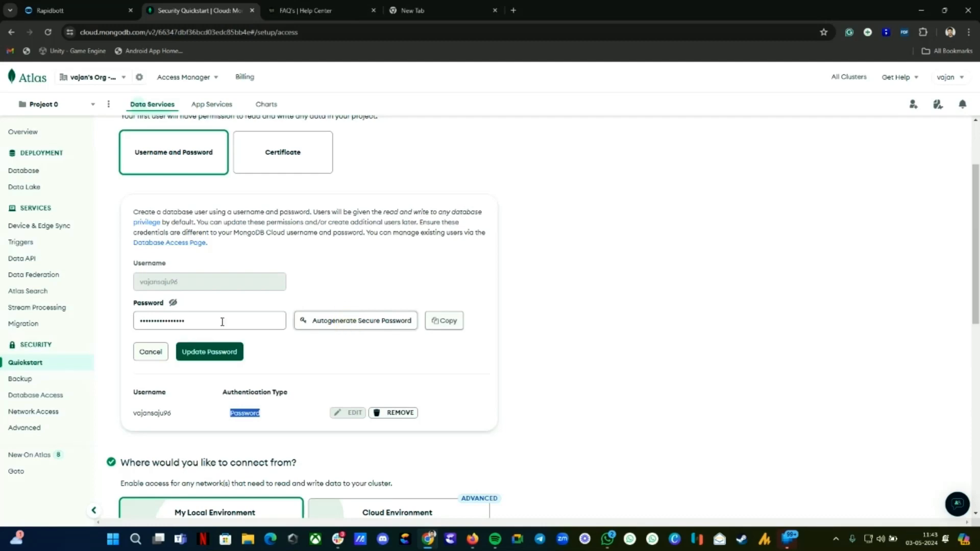
click(445, 321)
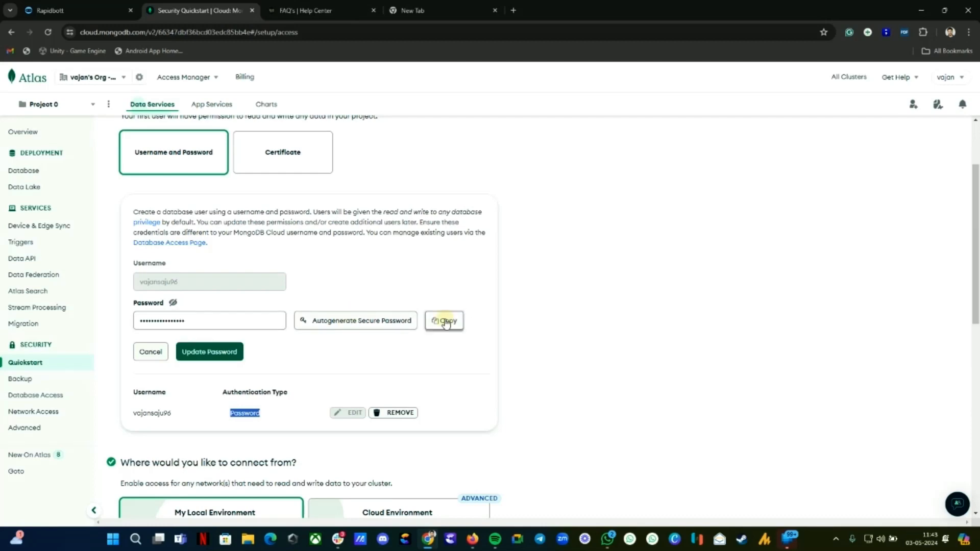
click(210, 352)
click(48, 10)
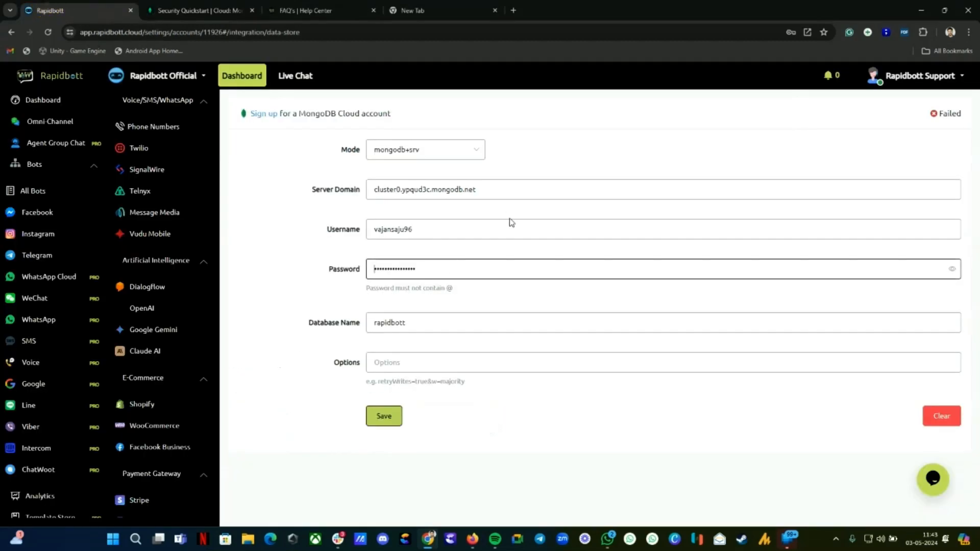
Step: Replace the data-store password with the newly copied one and save the connection
double_click(426, 268)
click(426, 268)
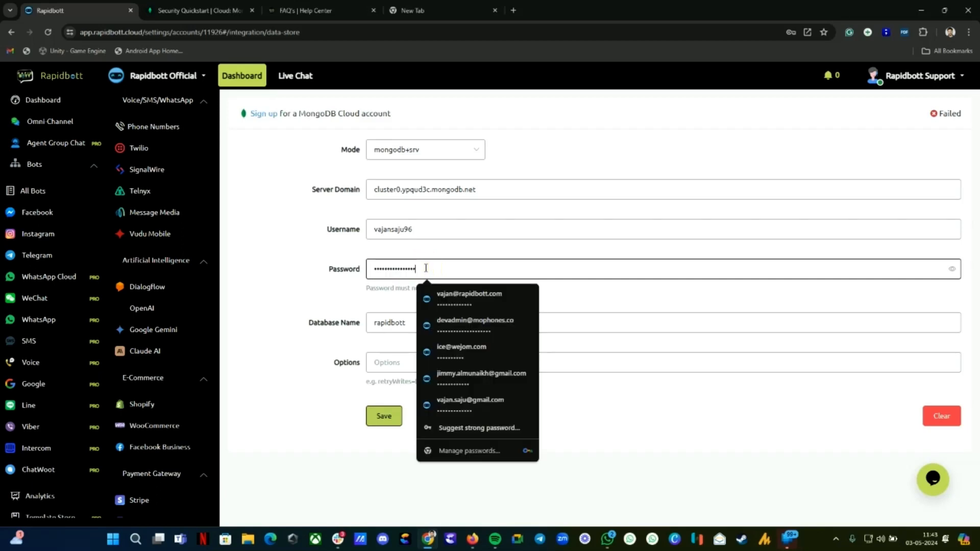
click(414, 255)
click(385, 414)
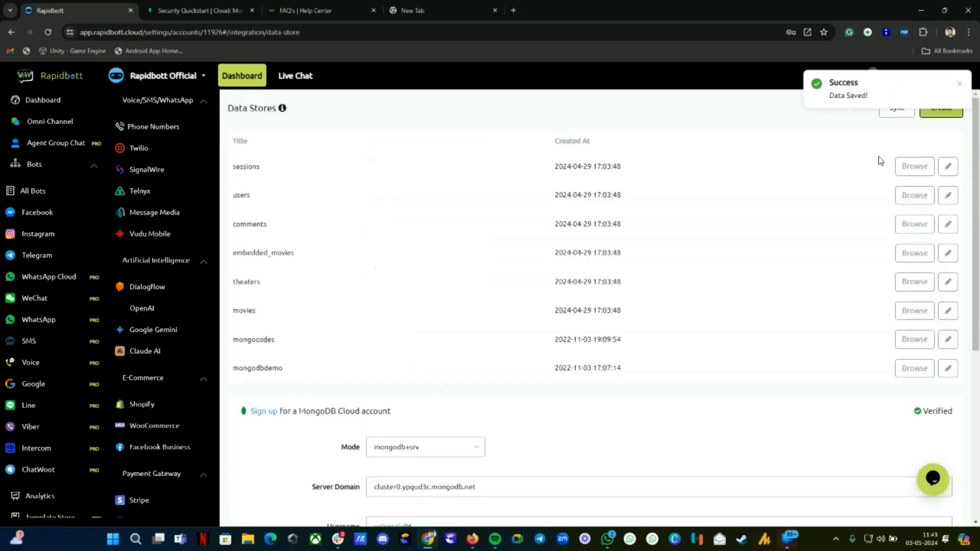
Step: Check the data store reads Verified, listing collections such as sessions and movies
scroll(811, 214, down, 2)
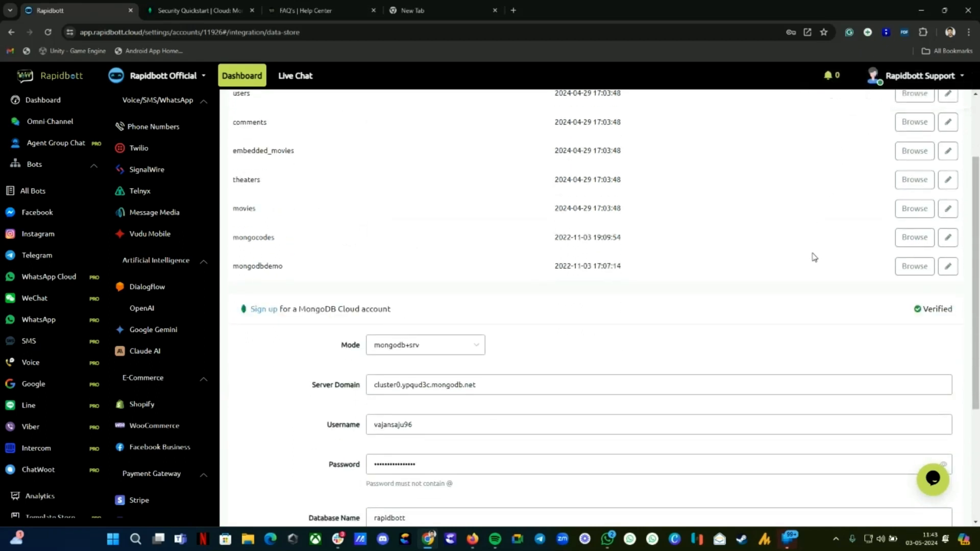
scroll(812, 251, up, 2)
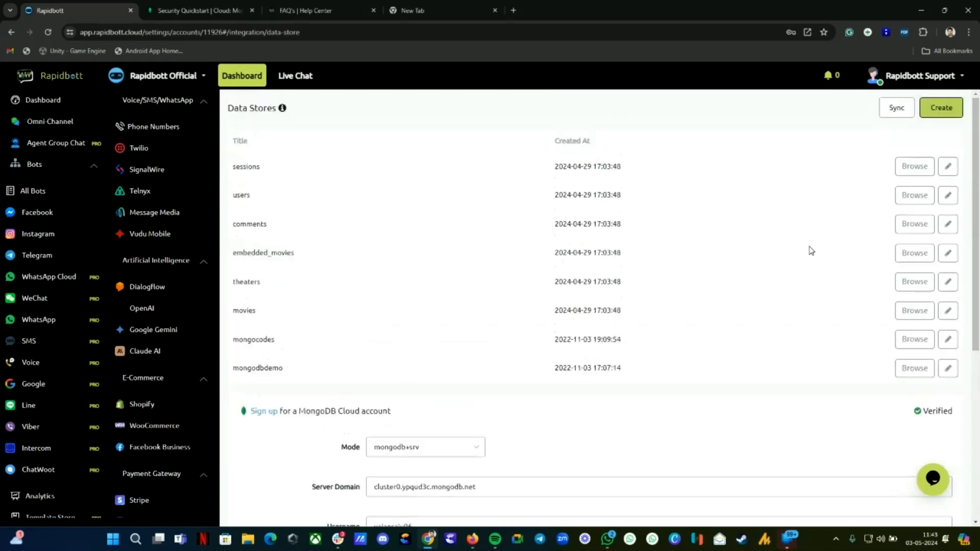
scroll(886, 215, down, 1)
scroll(886, 214, down, 2)
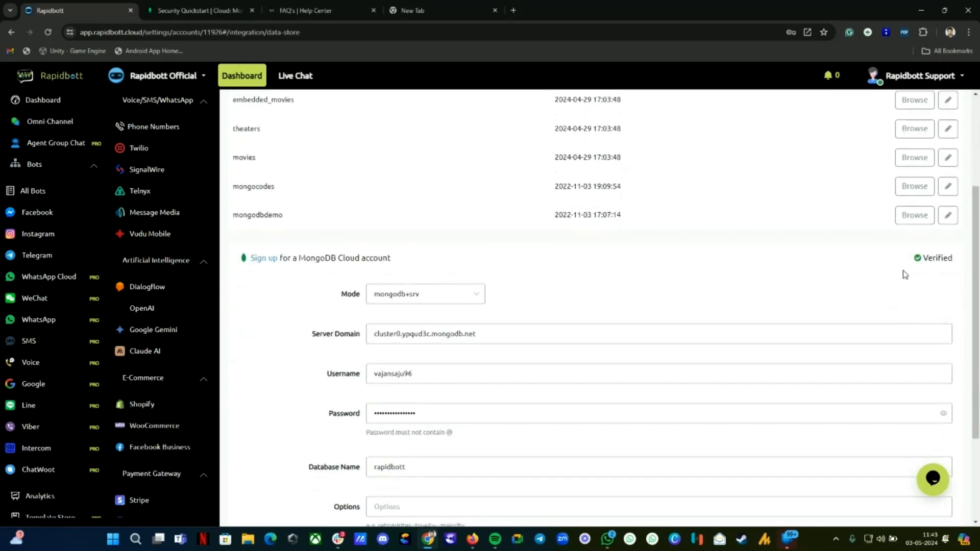
triple_click(911, 259)
click(903, 258)
scroll(755, 278, up, 2)
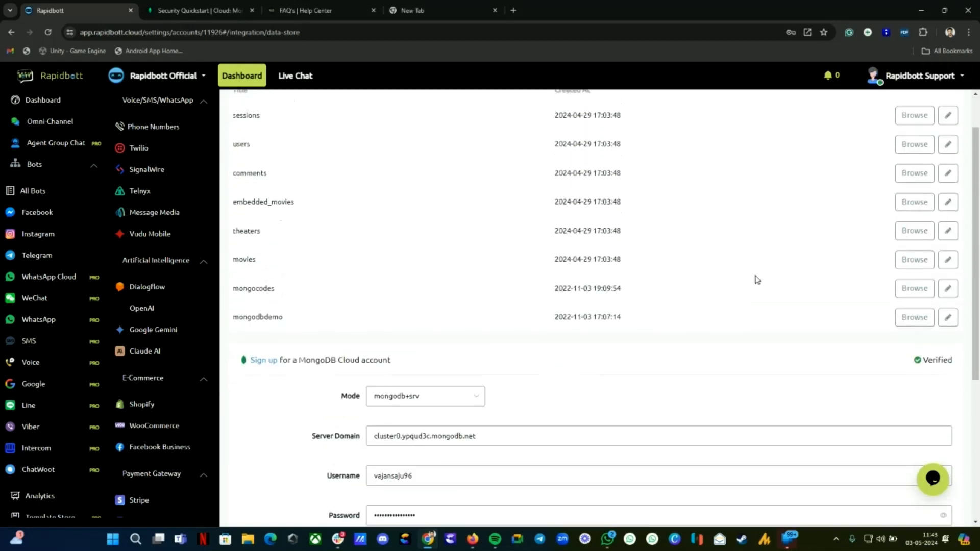
scroll(759, 278, down, 5)
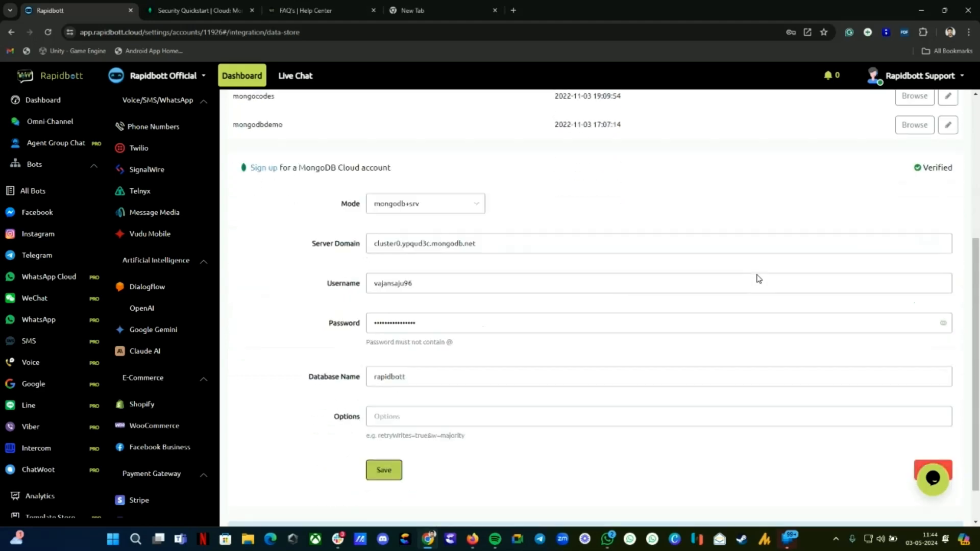
click(812, 275)
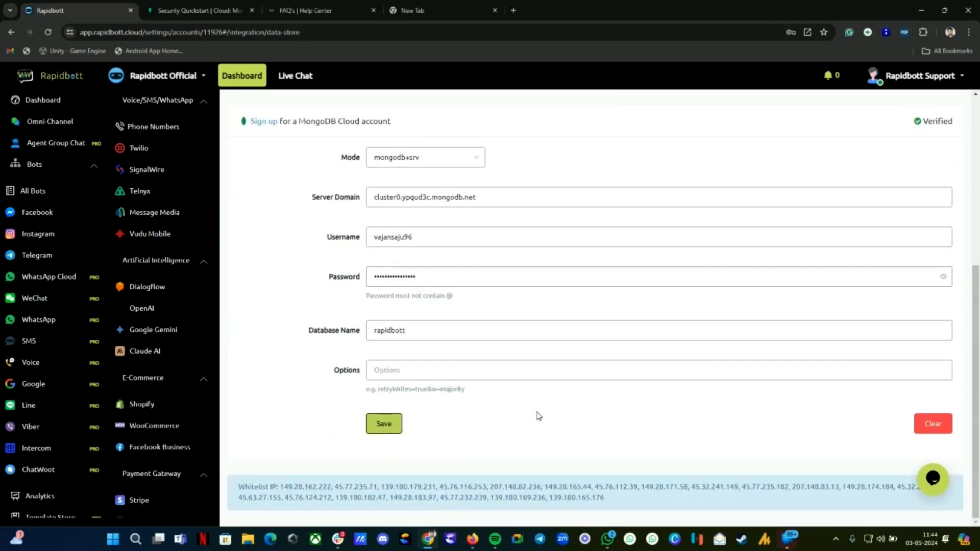
scroll(538, 416, up, 6)
scroll(561, 384, down, 6)
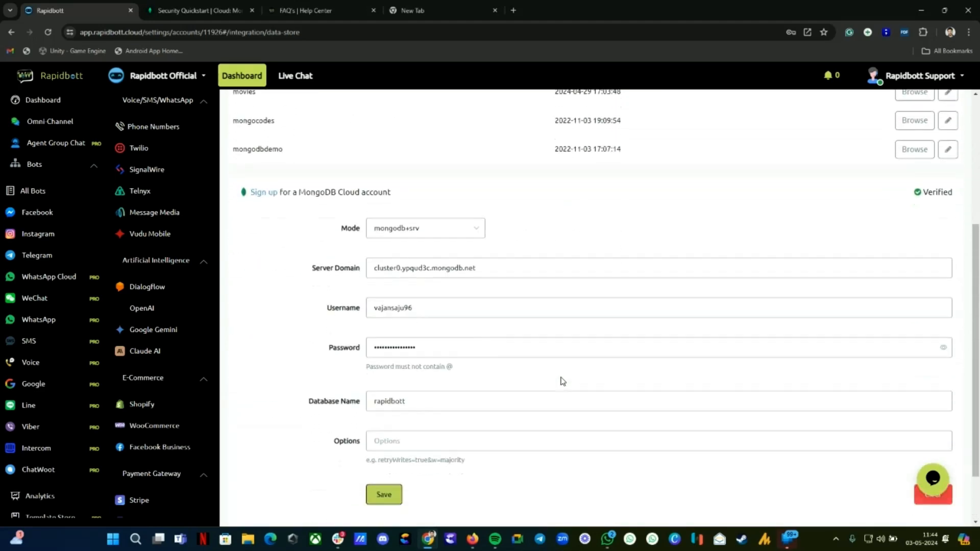
click(182, 6)
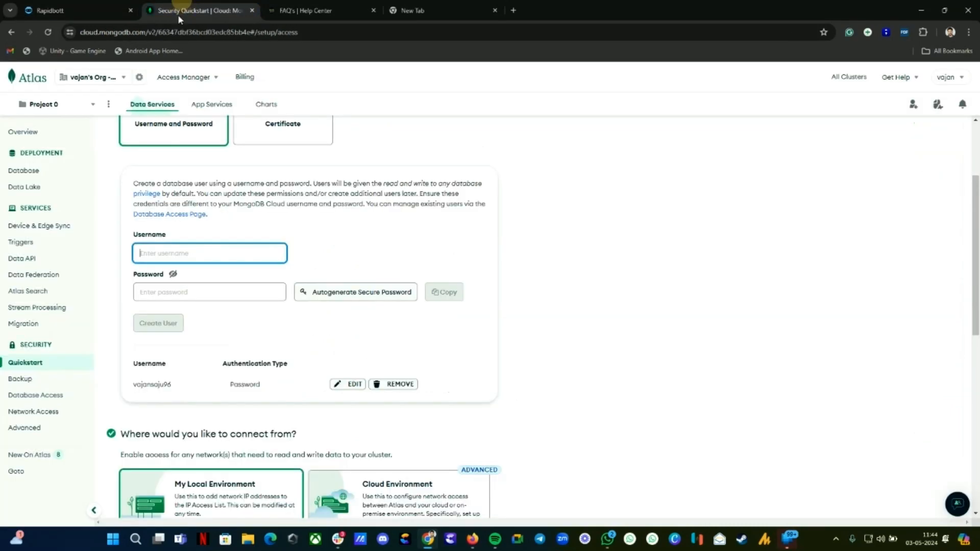
Step: Check Cluster0's rapidbott database shows rapidbott_main with 0 documents at 4KB storage
click(21, 172)
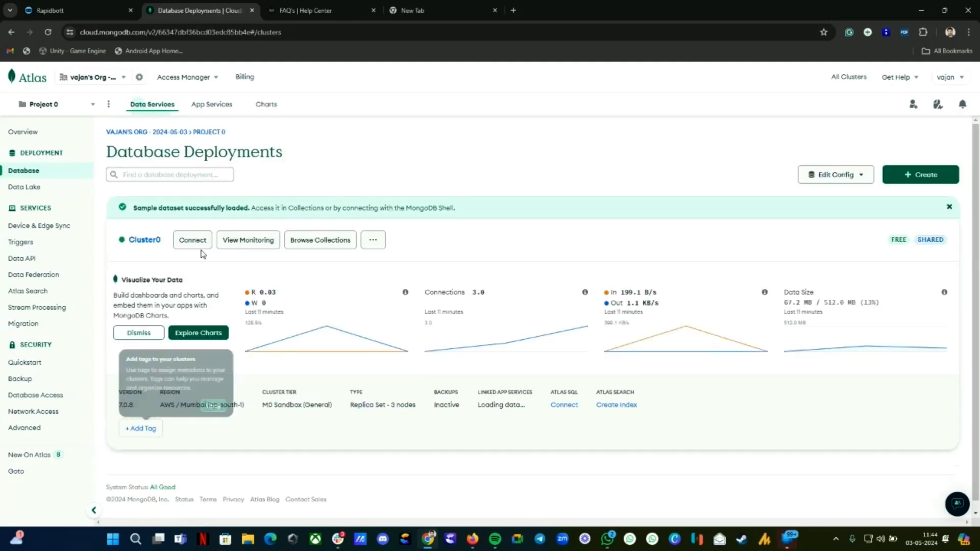
click(313, 272)
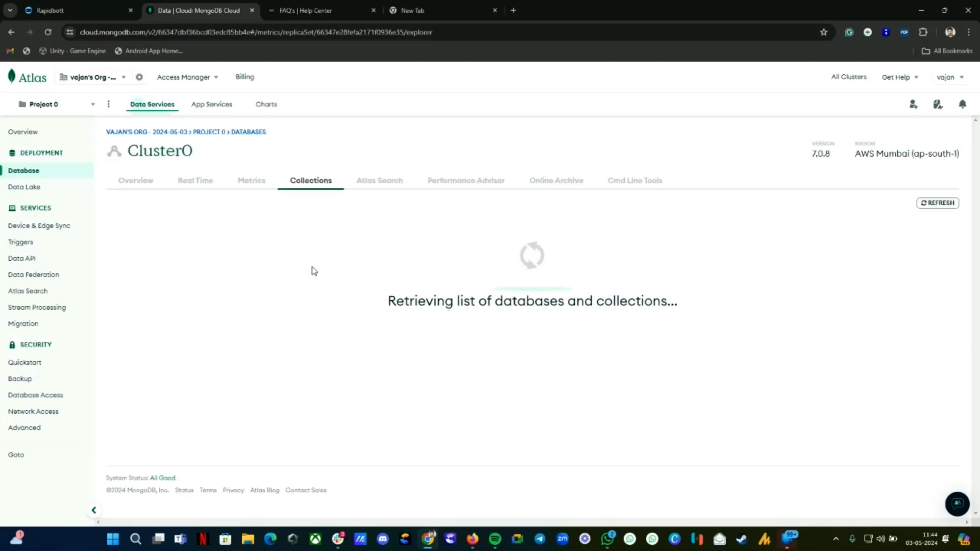
click(148, 292)
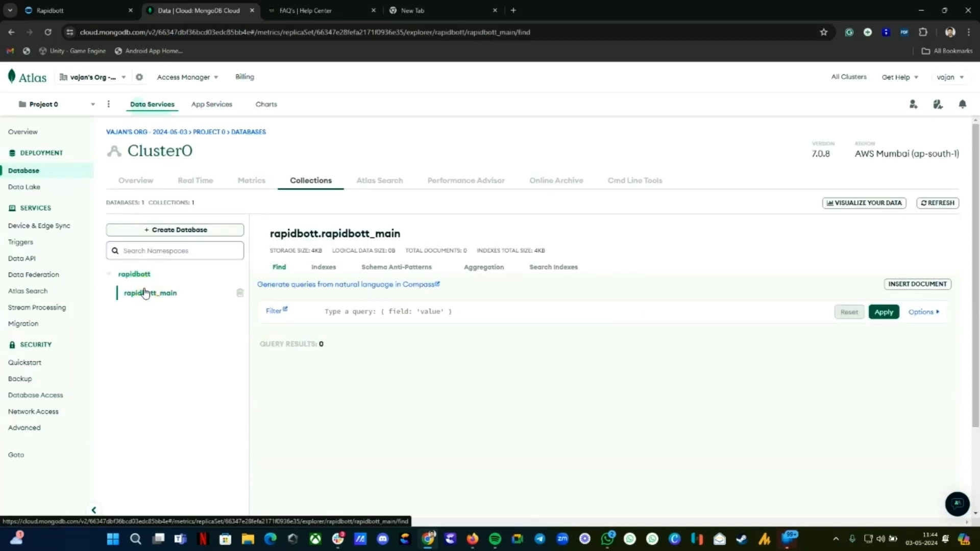
click(143, 274)
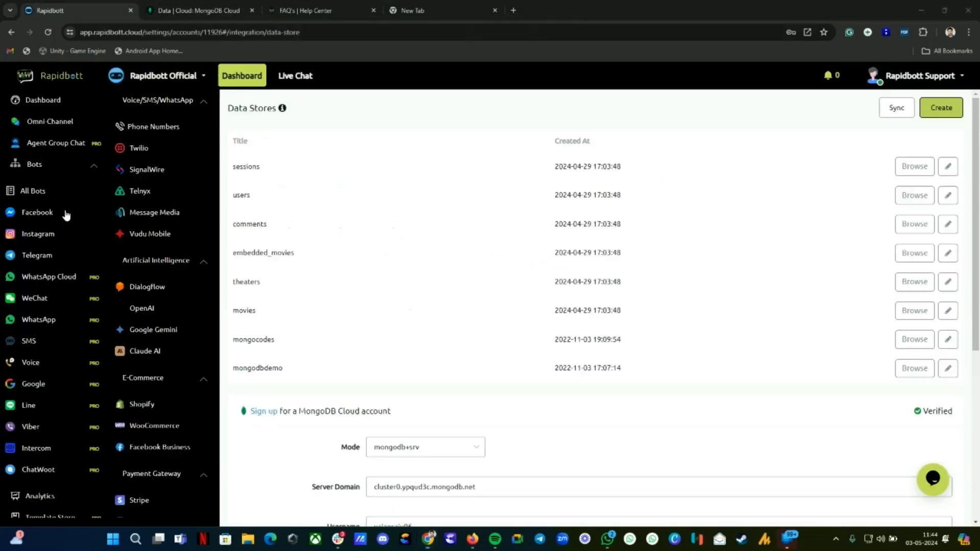
click(219, 11)
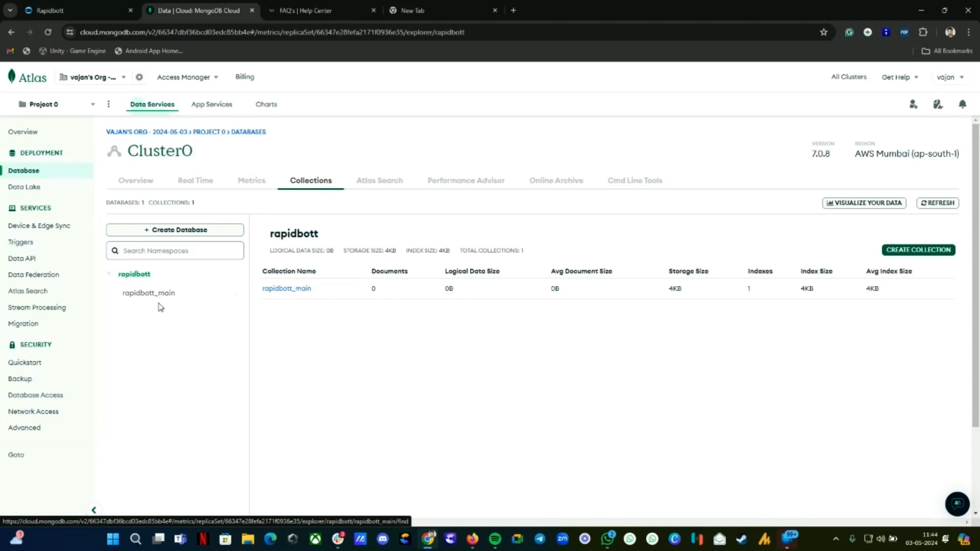
click(71, 10)
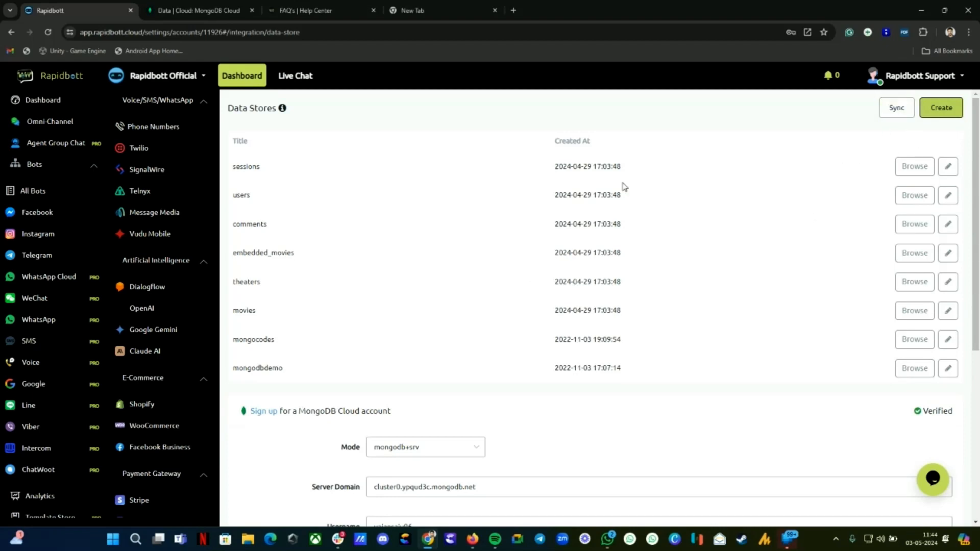
Step: Sync All Tables from the MongoDB store so rapidbott_main joins the Data Stores list
click(897, 108)
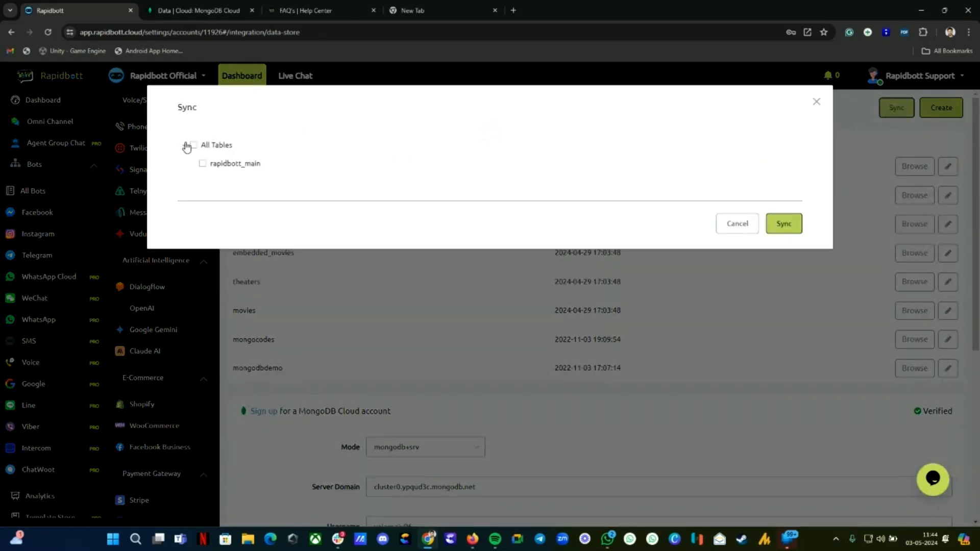
click(193, 145)
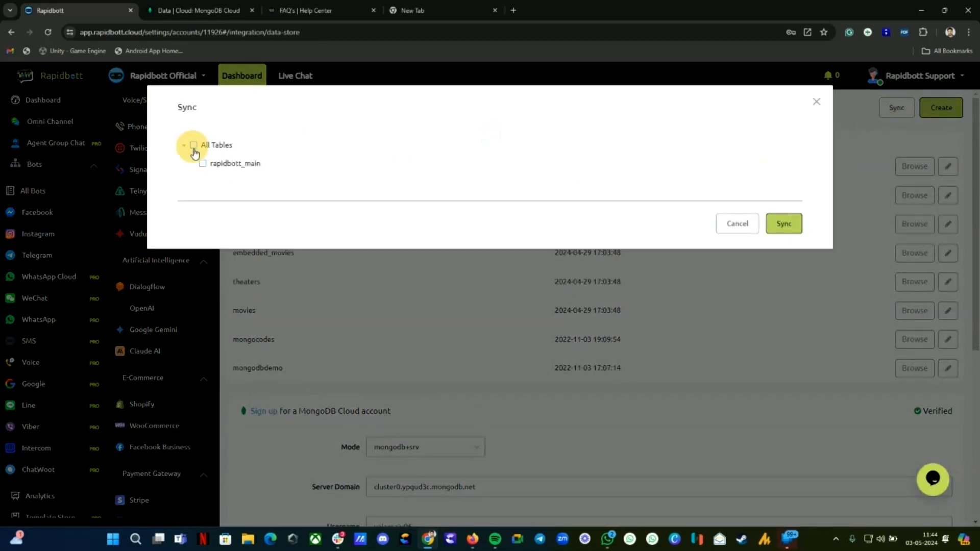
click(213, 8)
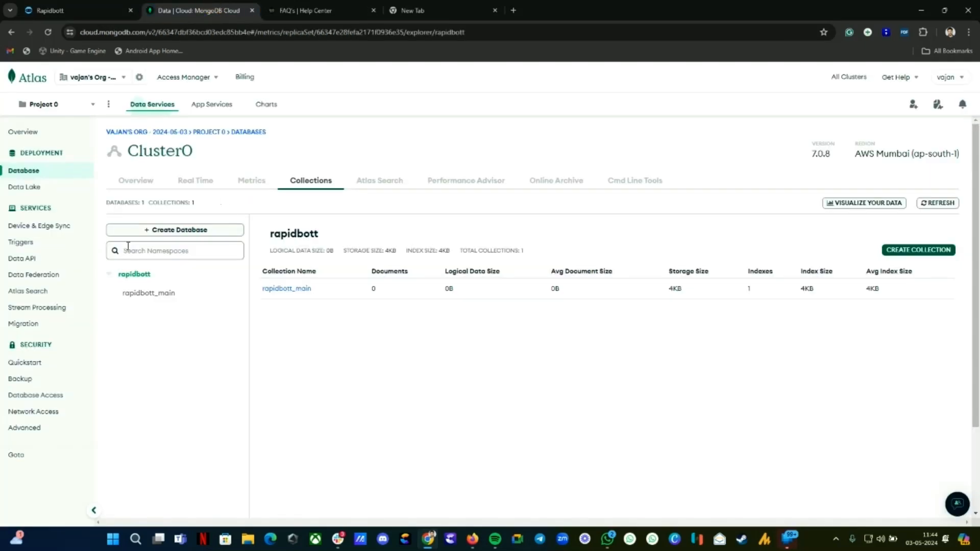
click(58, 9)
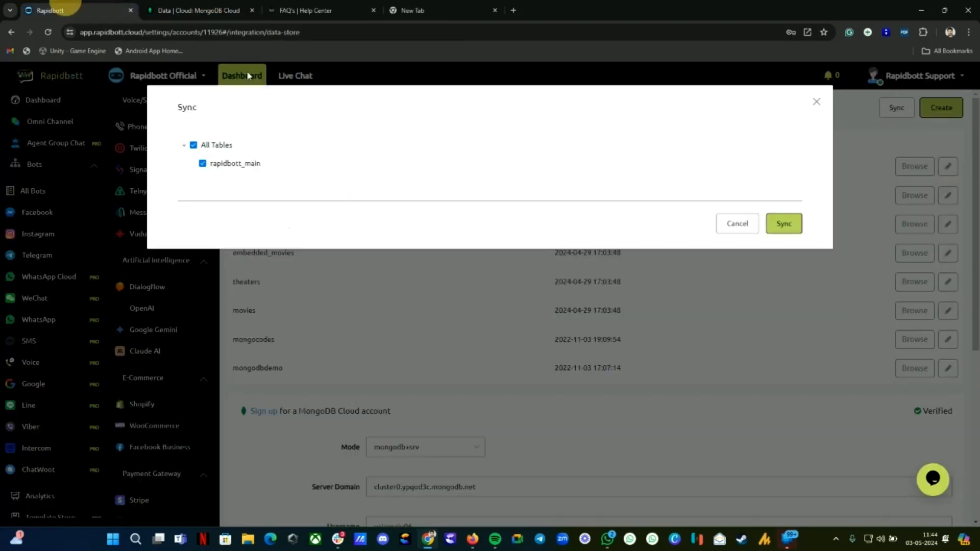
click(787, 227)
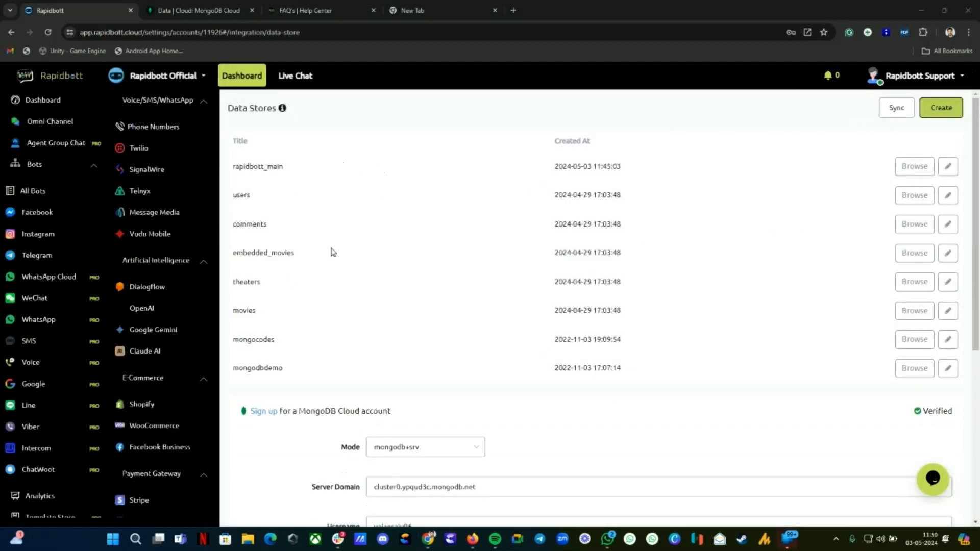
Step: Delete the users data store
click(948, 195)
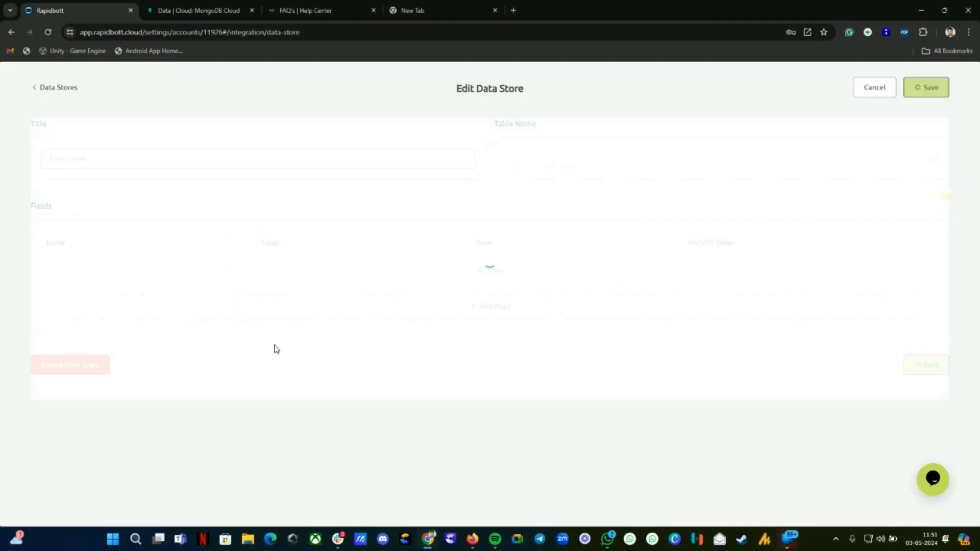
click(104, 423)
click(571, 326)
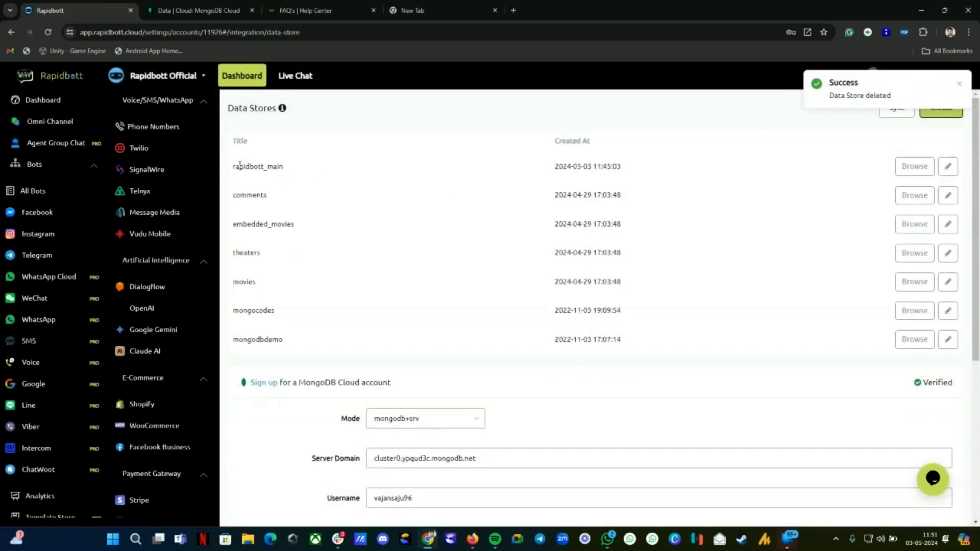
Step: Browse rapidbott_main to confirm it has no records, cancelling a new record without saving
double_click(240, 166)
click(919, 167)
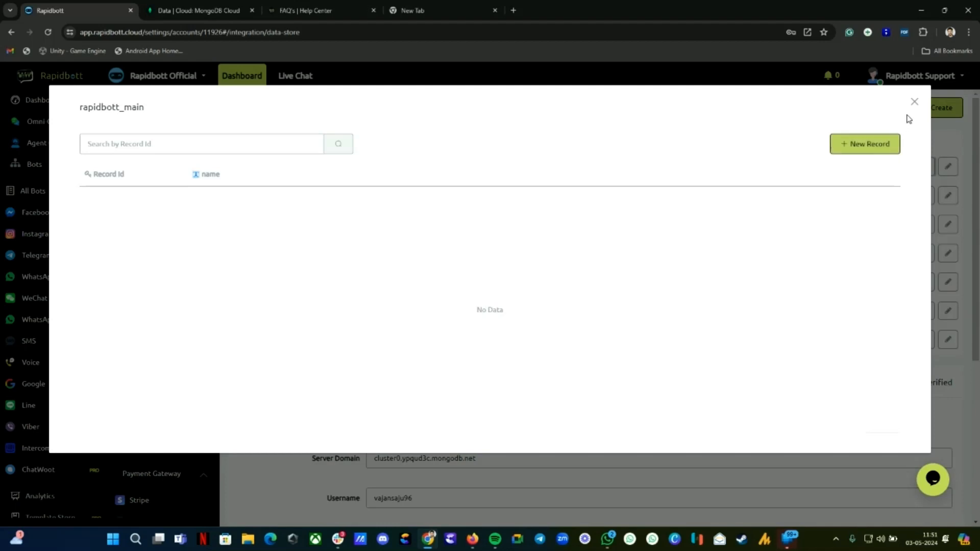
click(869, 147)
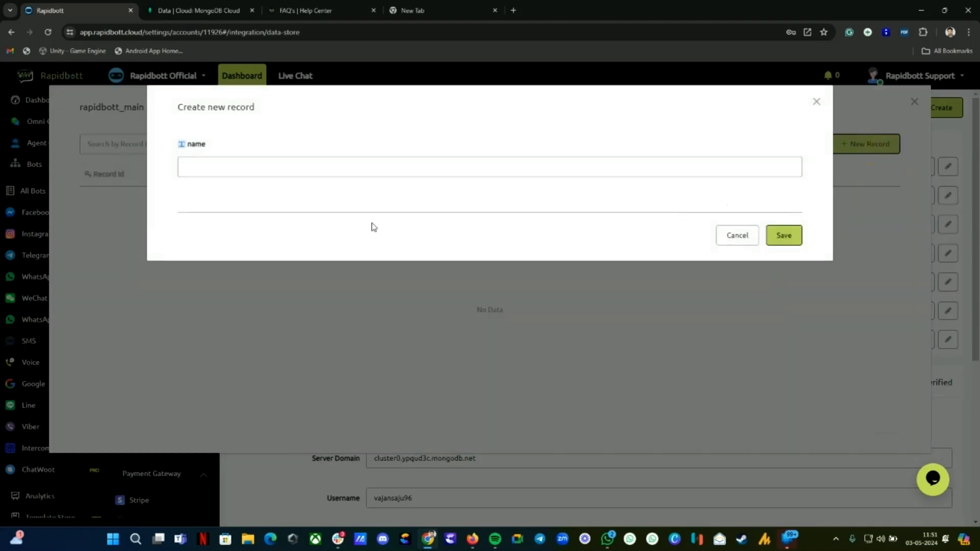
click(299, 169)
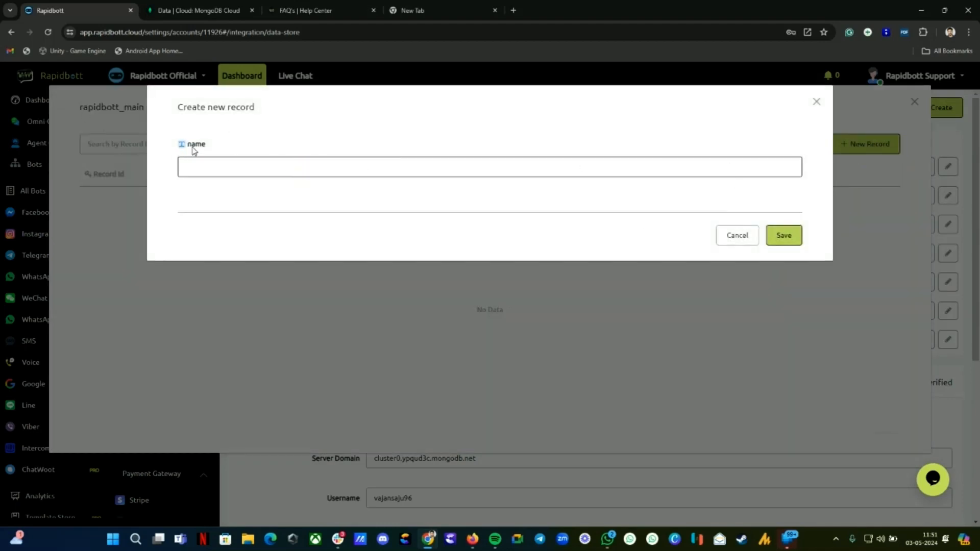
drag(187, 145, 222, 147)
click(732, 235)
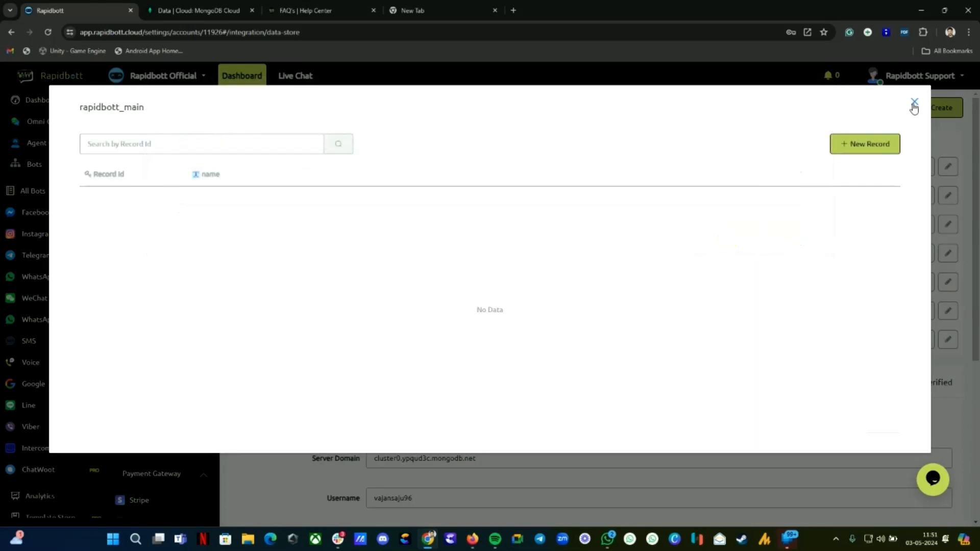
click(914, 102)
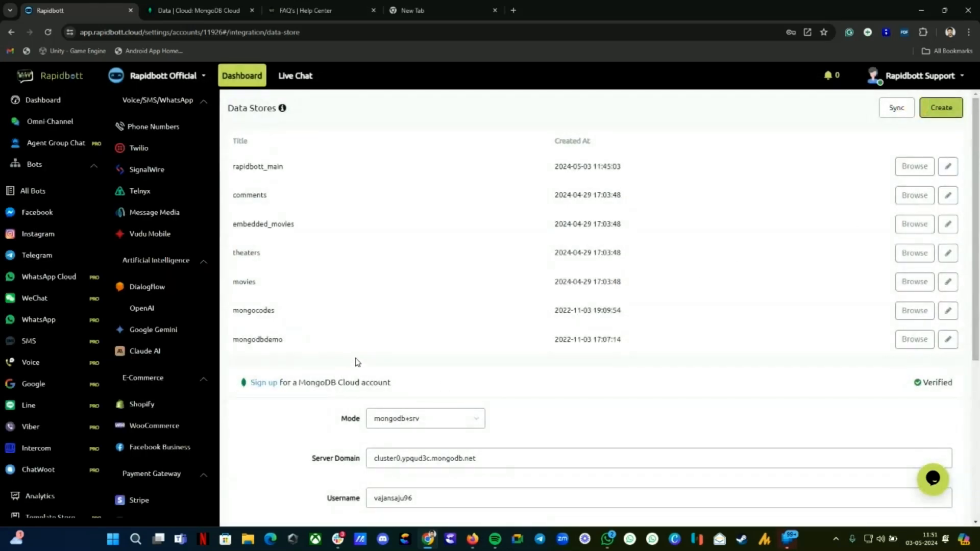
Step: Add a Text field named phone, labelled Phone, to rapidbott_main
click(948, 167)
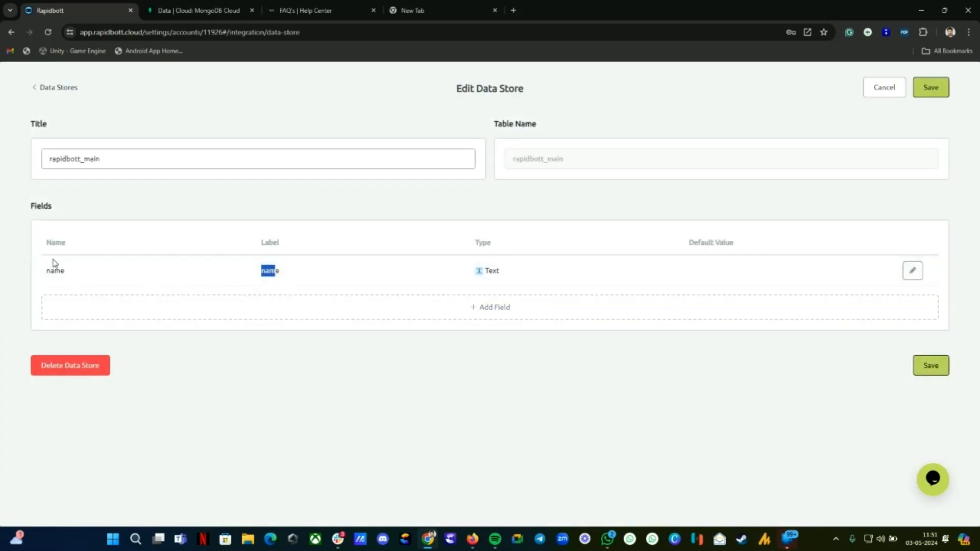
click(289, 308)
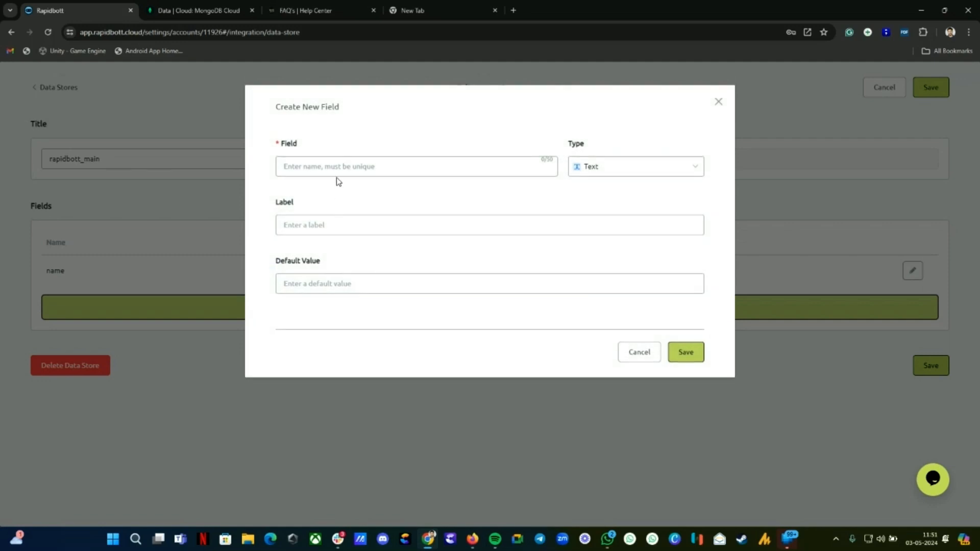
click(337, 168)
text(phone)
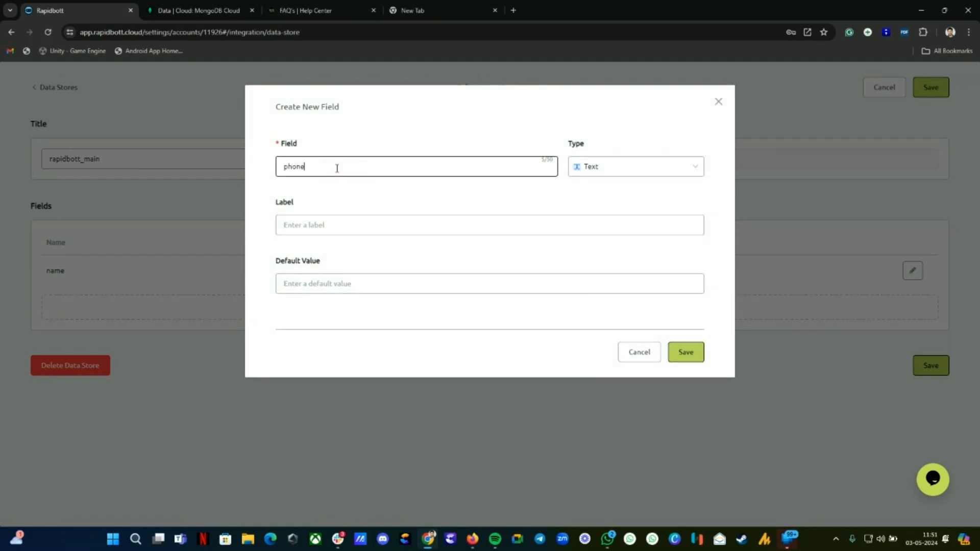
click(628, 167)
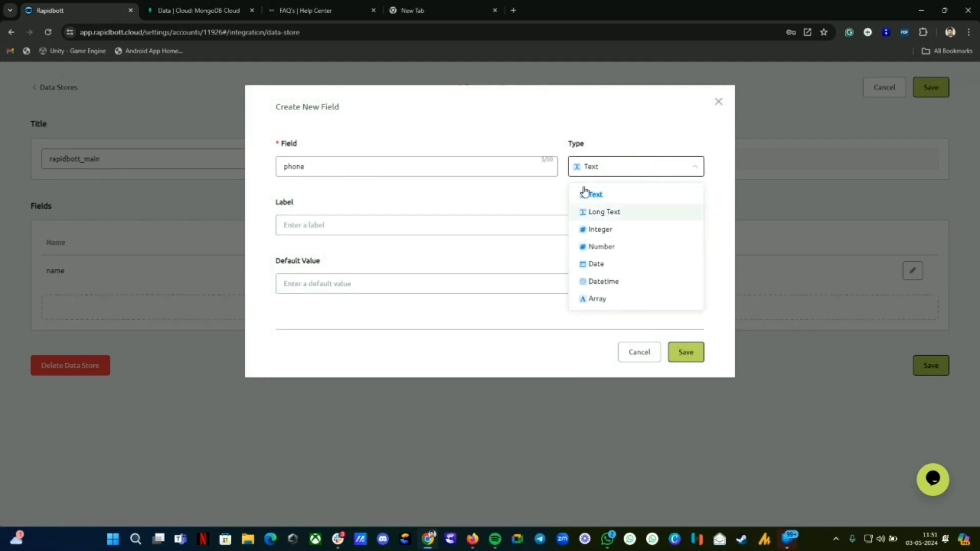
click(416, 189)
click(385, 226)
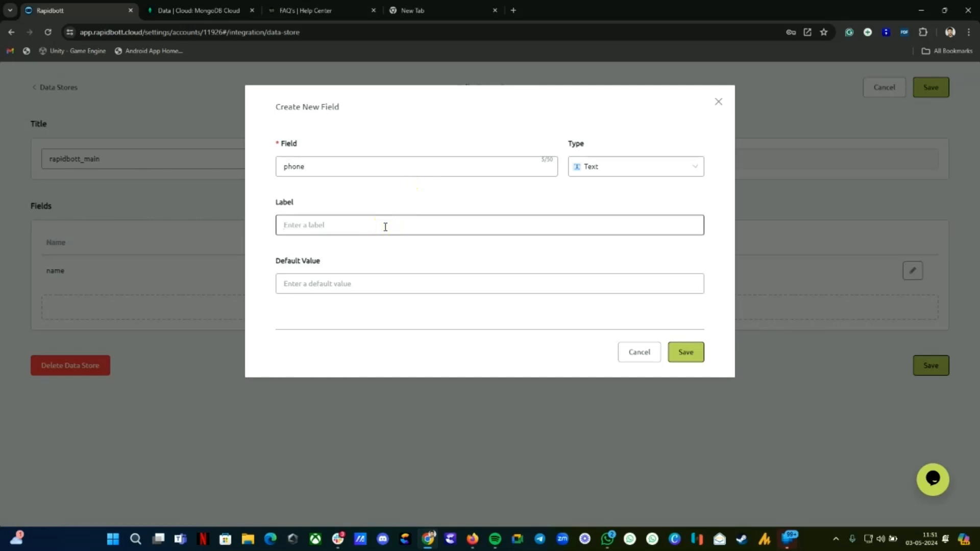
text(Phone)
click(695, 353)
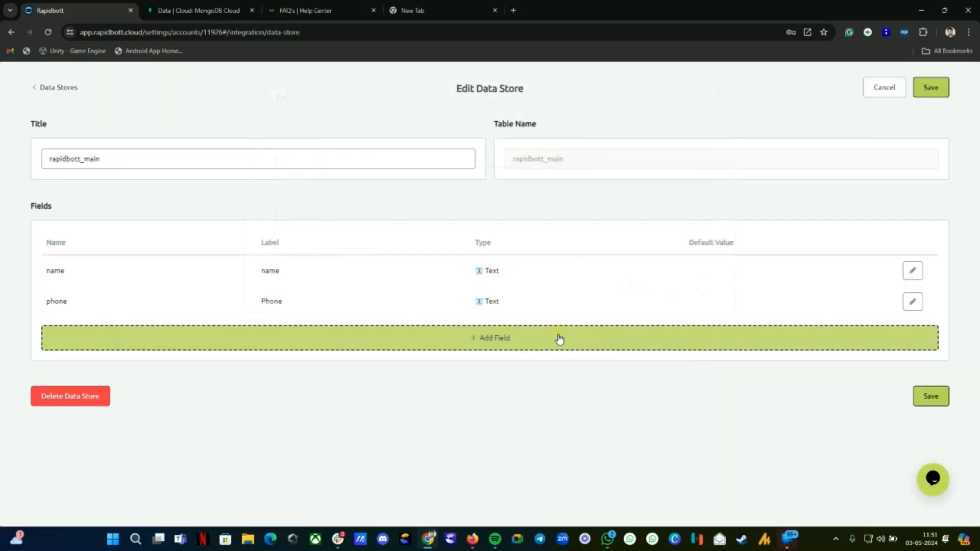
Step: Add a Text field named Email, labelled Email, and save the data store
click(559, 339)
click(357, 169)
text(Email)
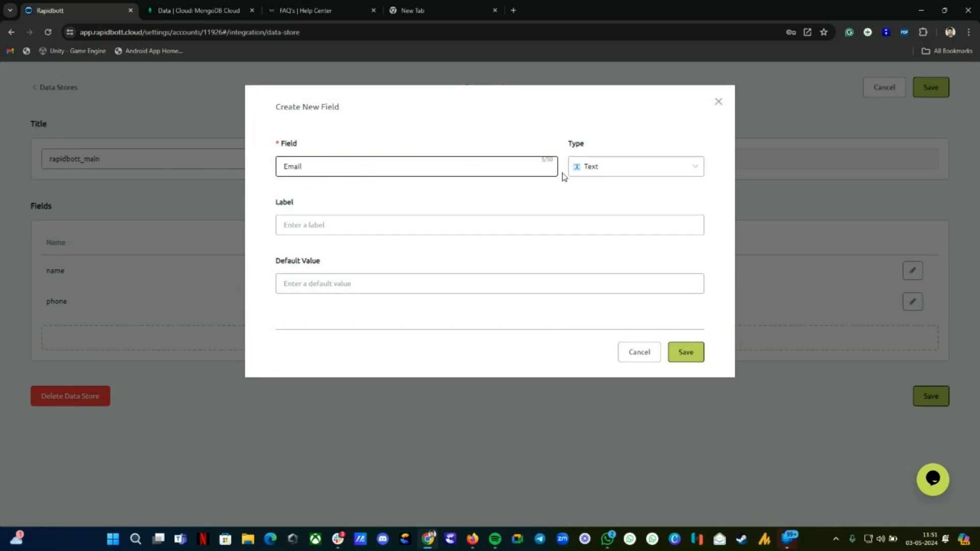
click(607, 167)
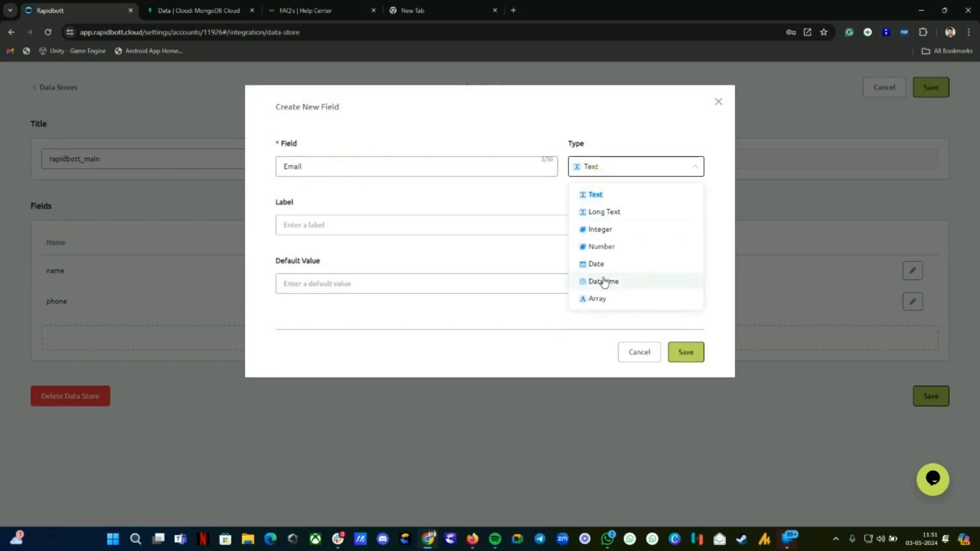
click(597, 195)
click(314, 225)
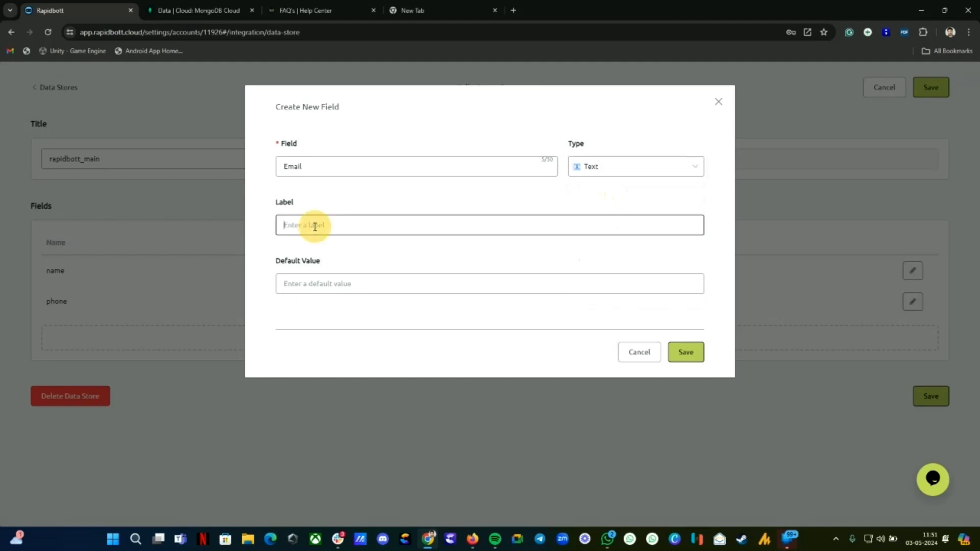
text(Email)
click(685, 352)
click(932, 429)
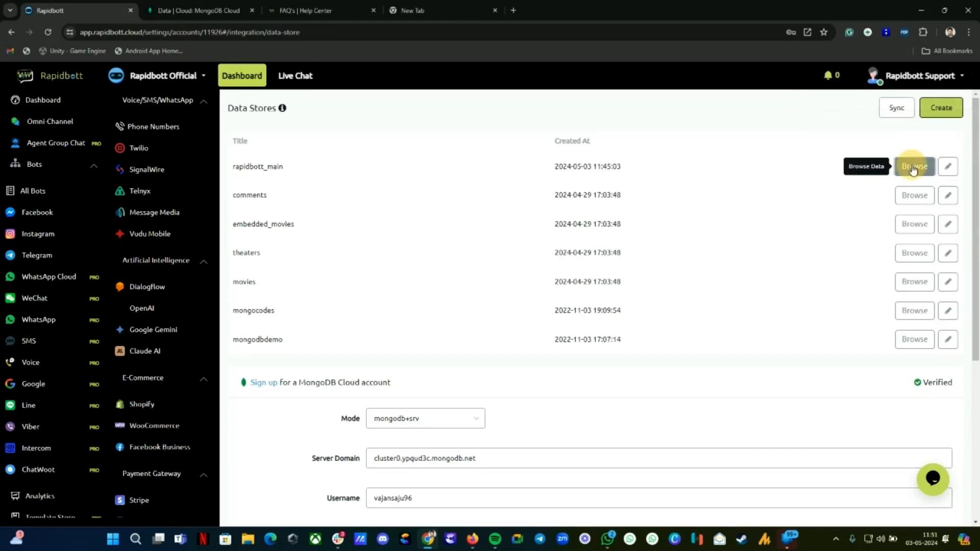
Step: Save an autofilled test record with name, phone and email to rapidbott_main, then switch to MongoDB Atlas
click(916, 168)
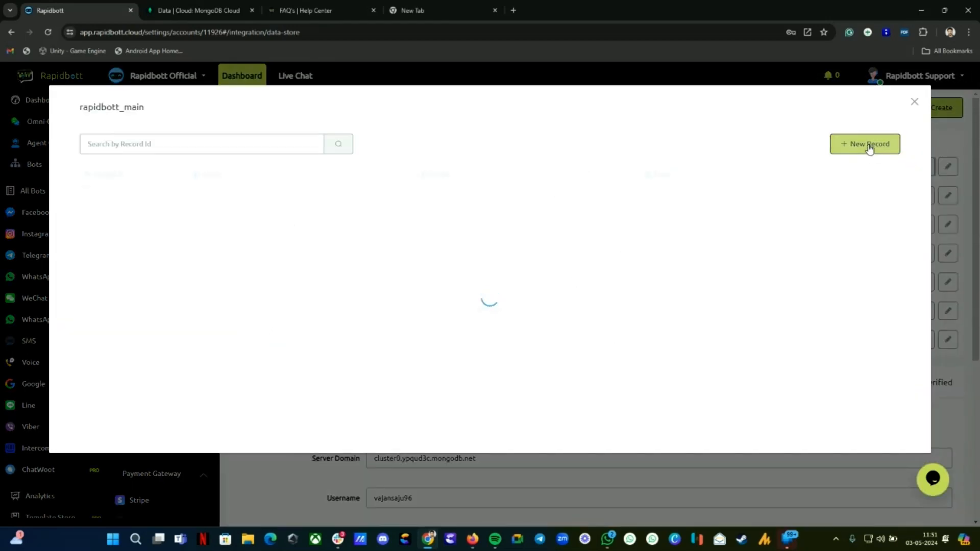
click(868, 147)
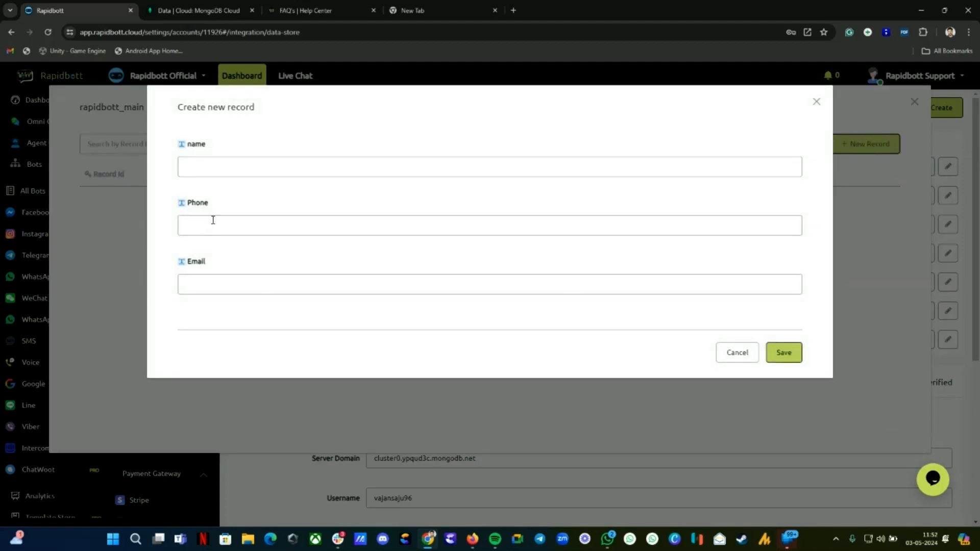
click(258, 159)
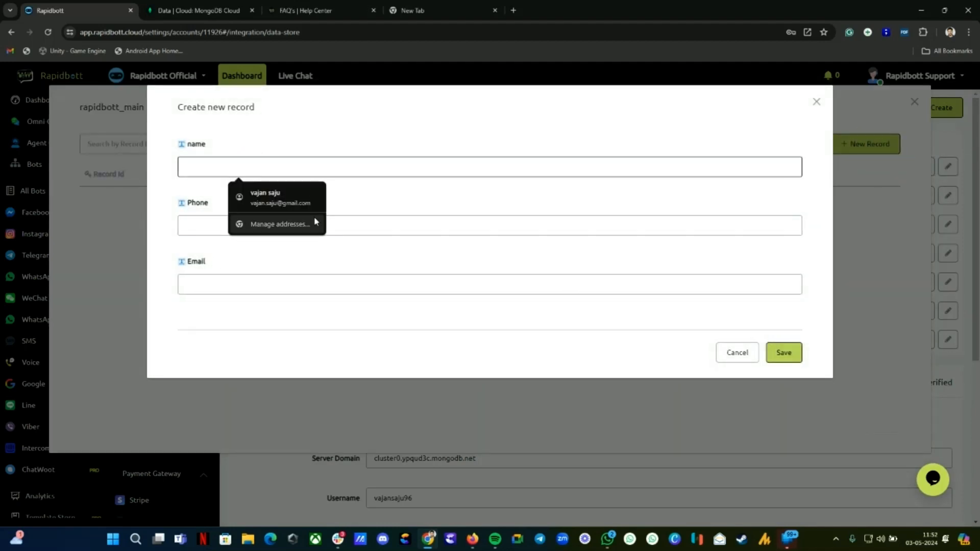
click(280, 196)
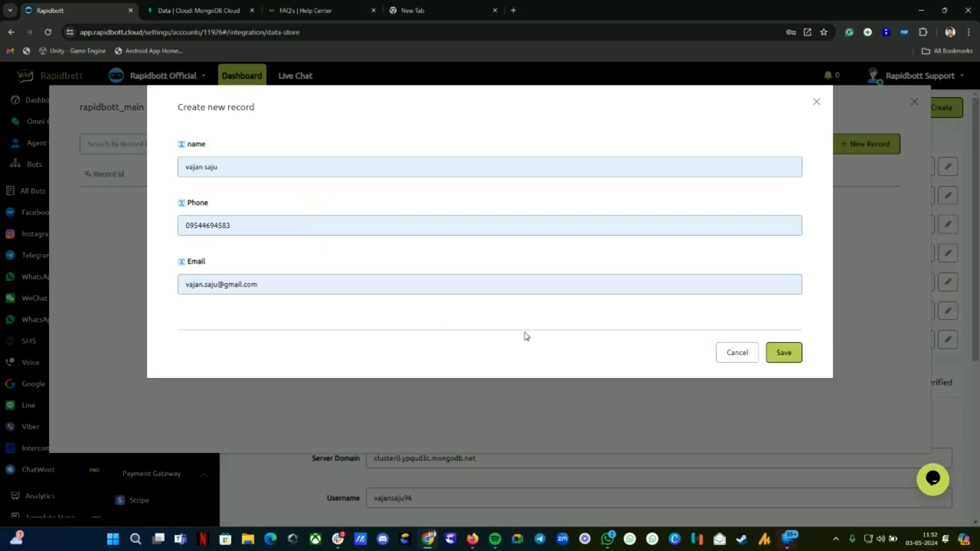
click(788, 356)
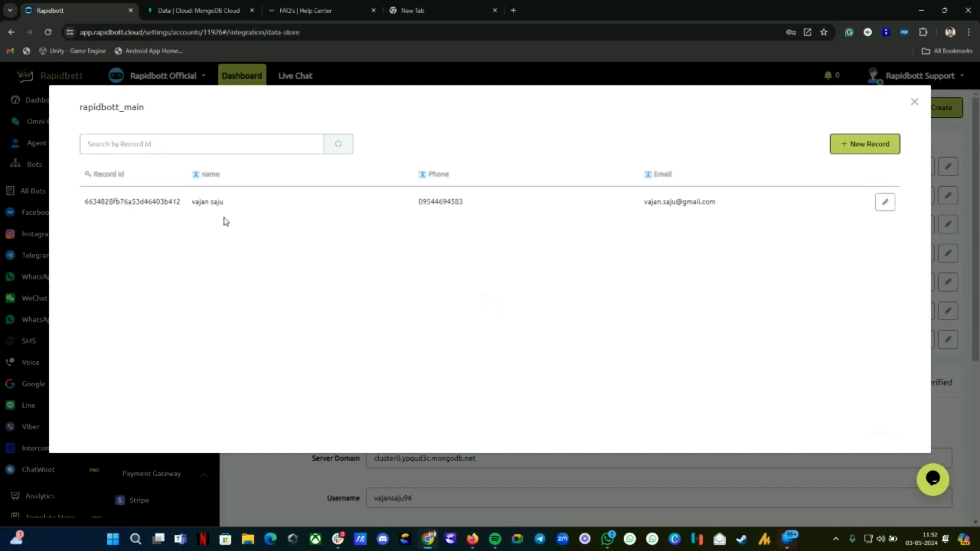
click(197, 10)
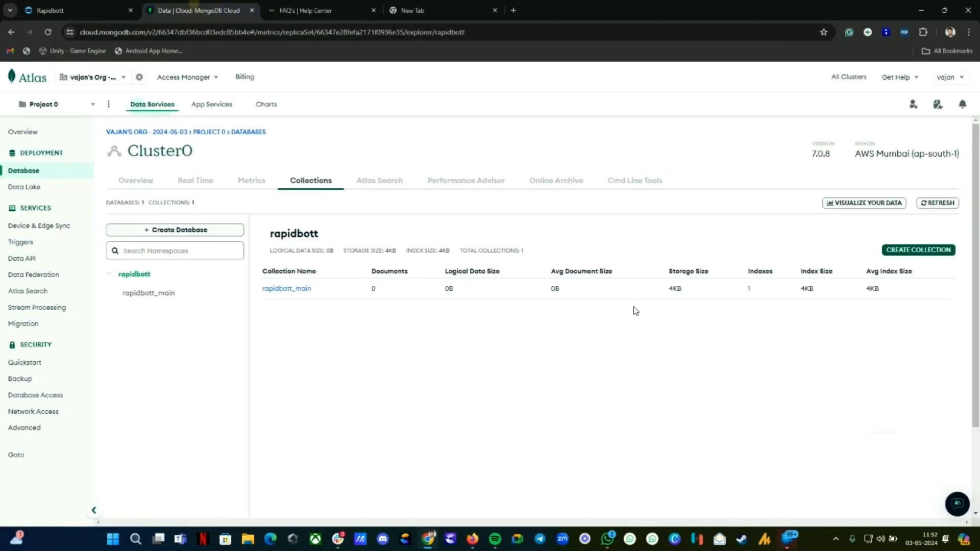
Step: Check the new document in Atlas's rapidbott_main collection, then return to Rapidbott
click(280, 290)
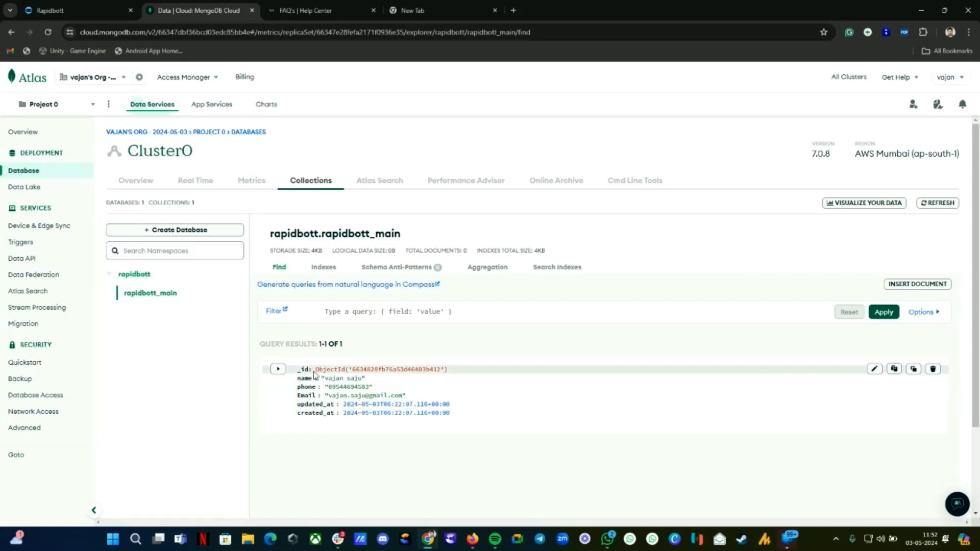
click(82, 10)
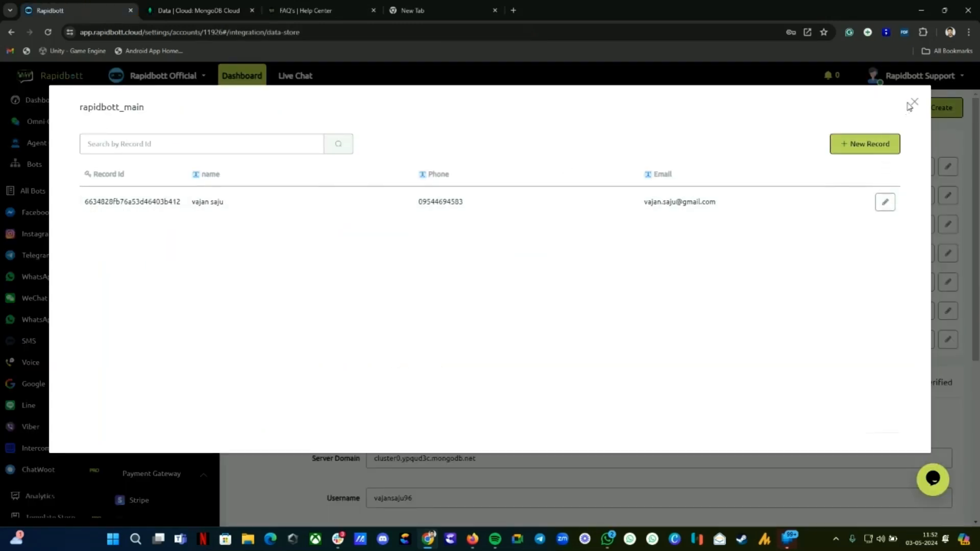
Step: Back in the flow builder, add a Question step after Start
click(197, 9)
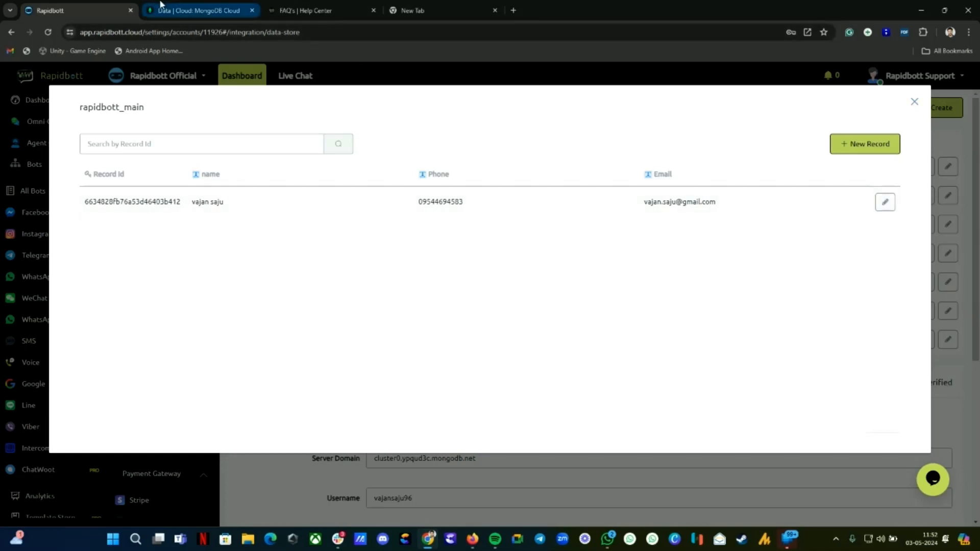
click(84, 9)
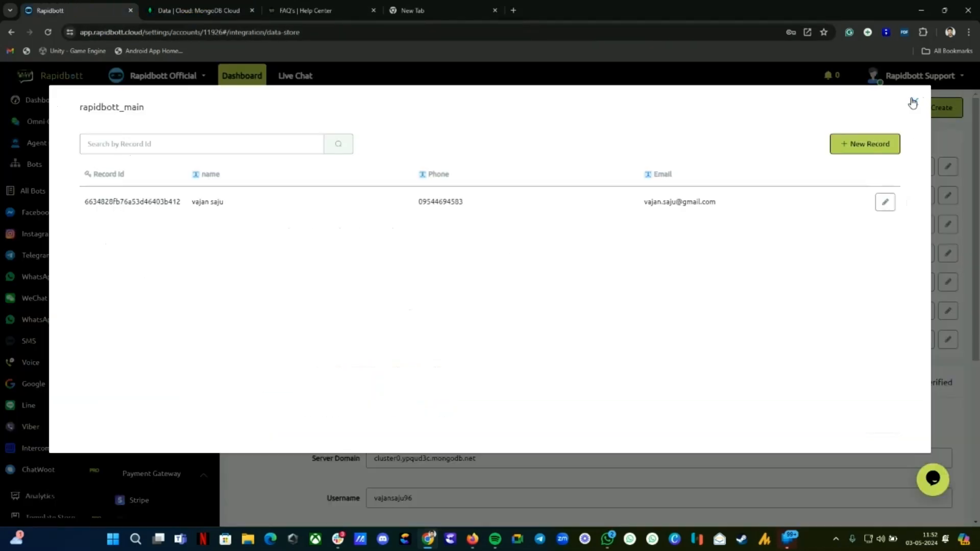
click(913, 101)
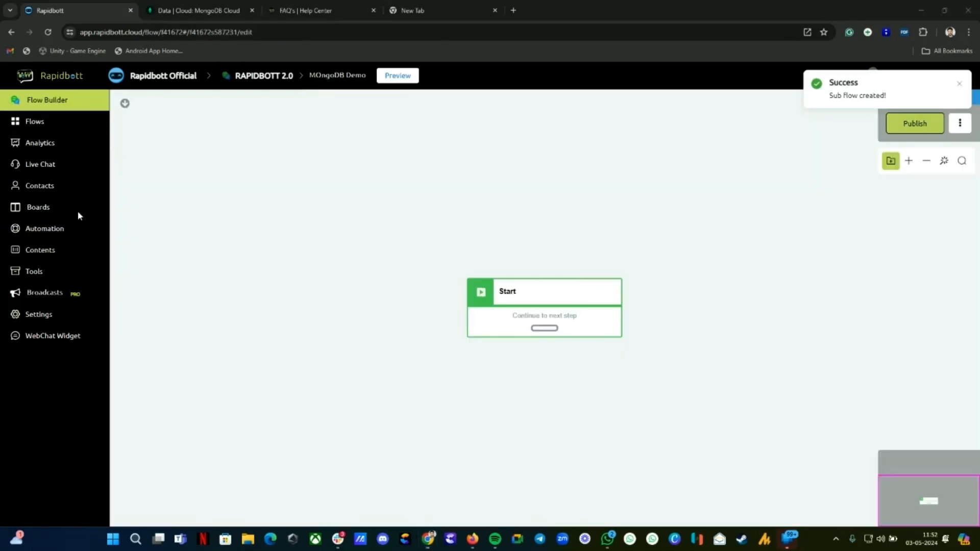
drag(536, 299, 323, 282)
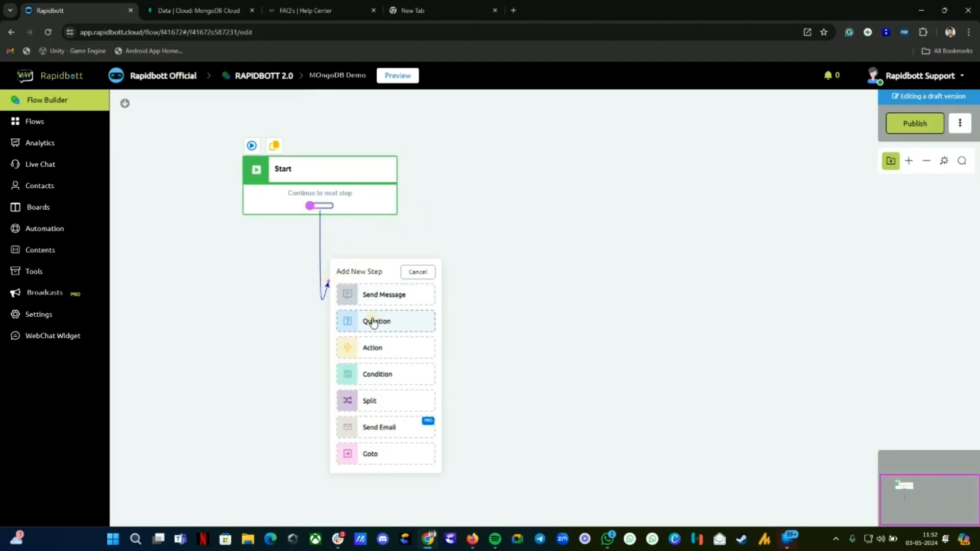
click(372, 321)
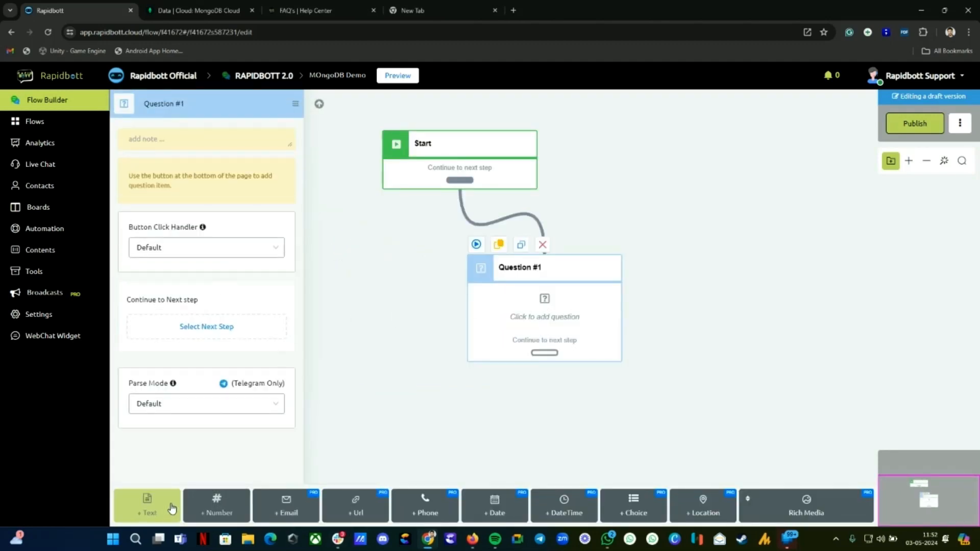
Step: Add Name text, Email and Phone questions to Question #1
click(147, 505)
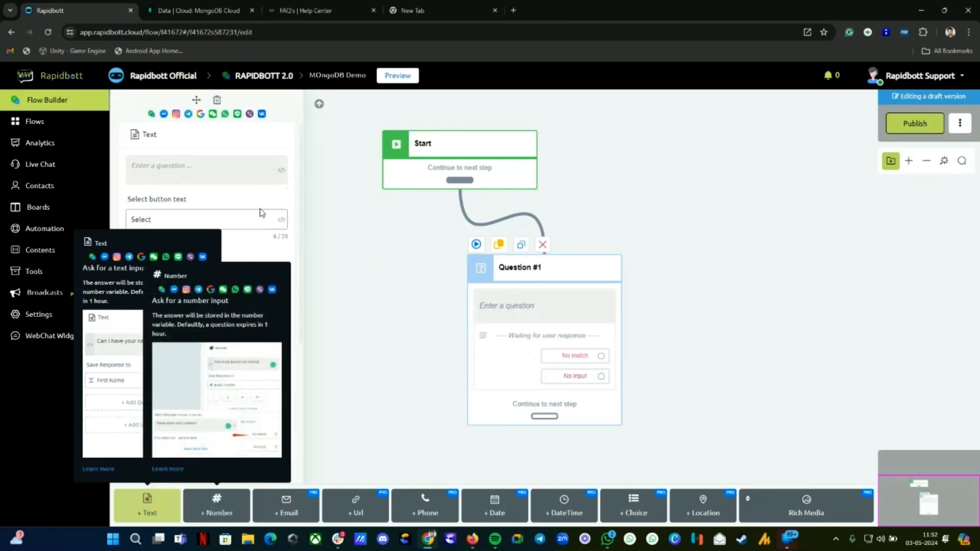
click(227, 166)
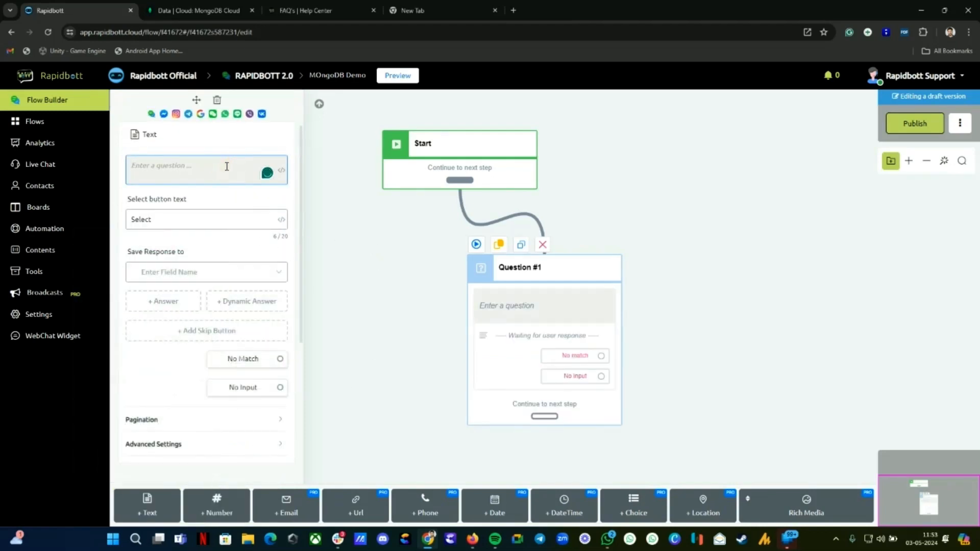
text(Name)
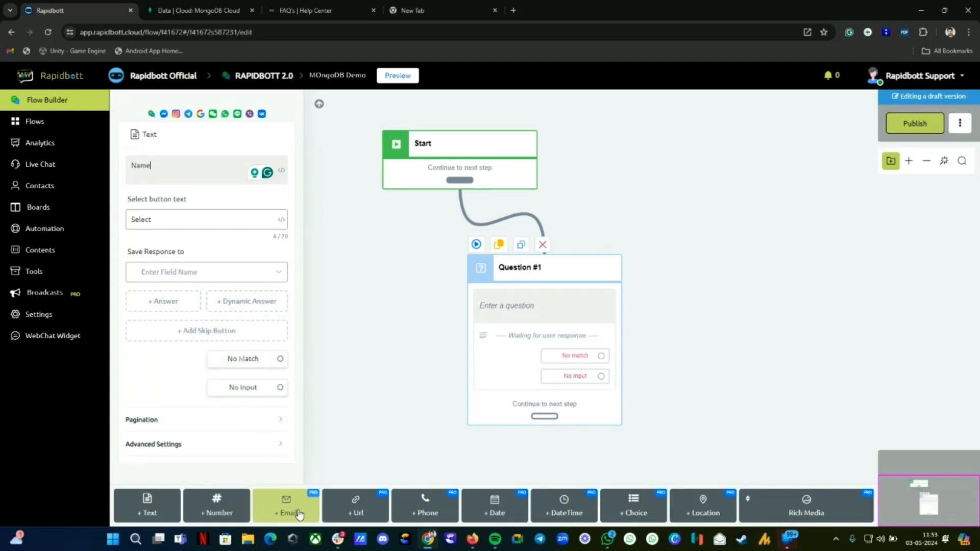
click(265, 380)
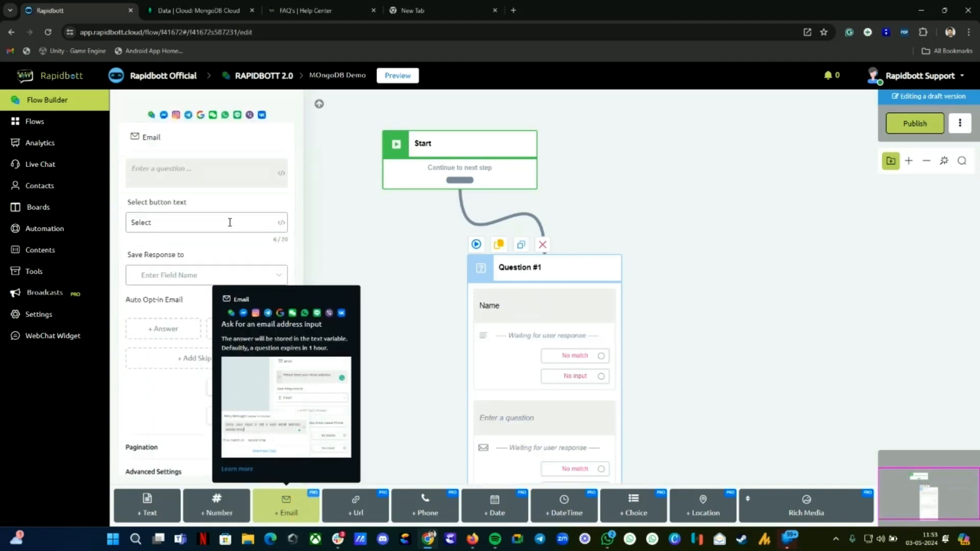
click(204, 172)
text(Ema)
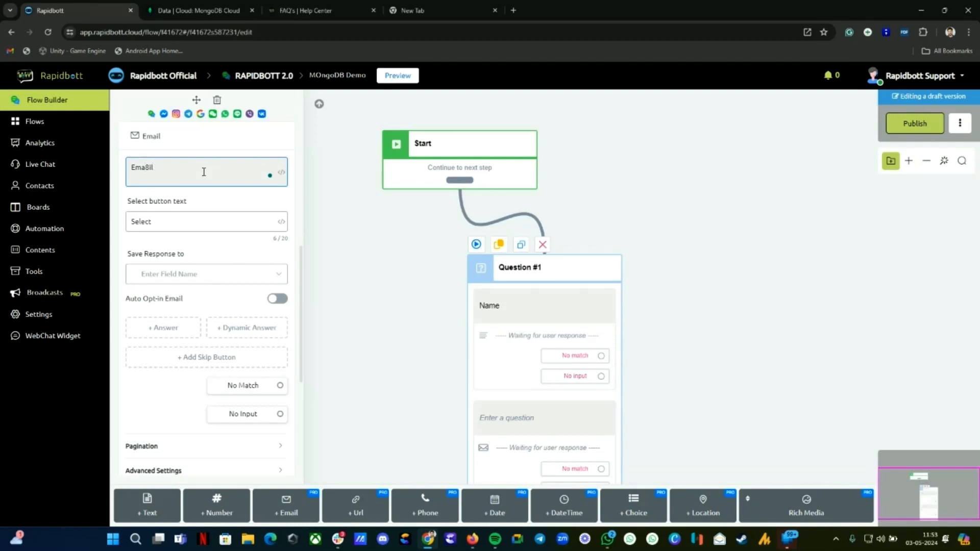
text(il)
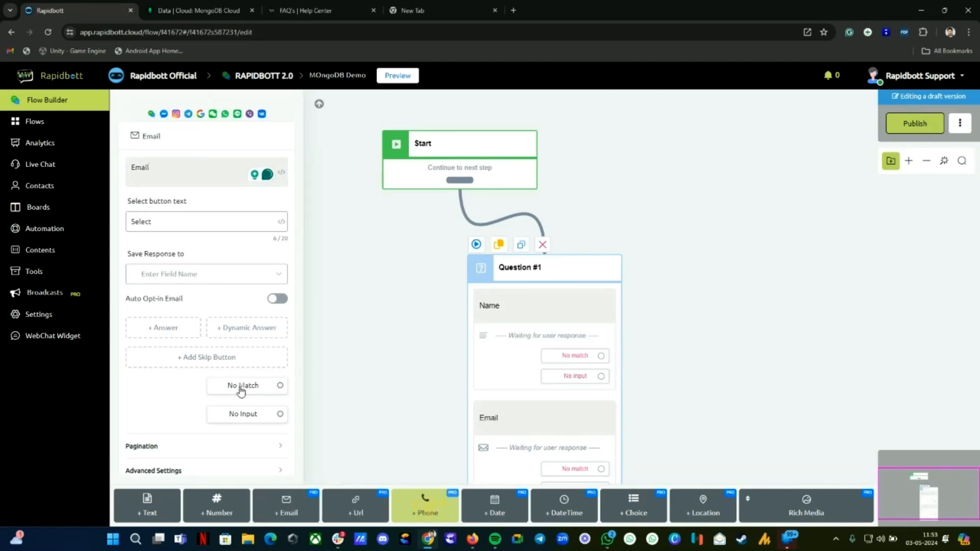
click(179, 165)
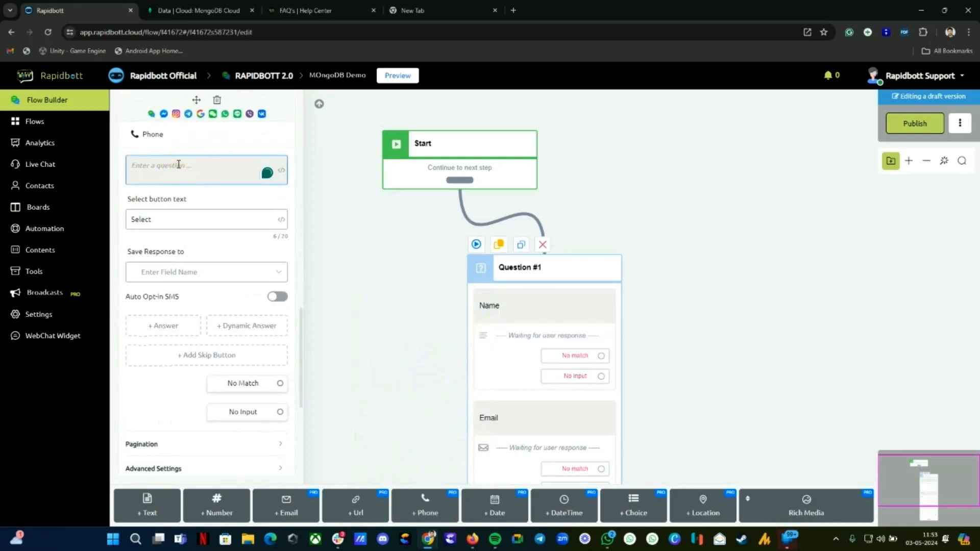
text(Phone)
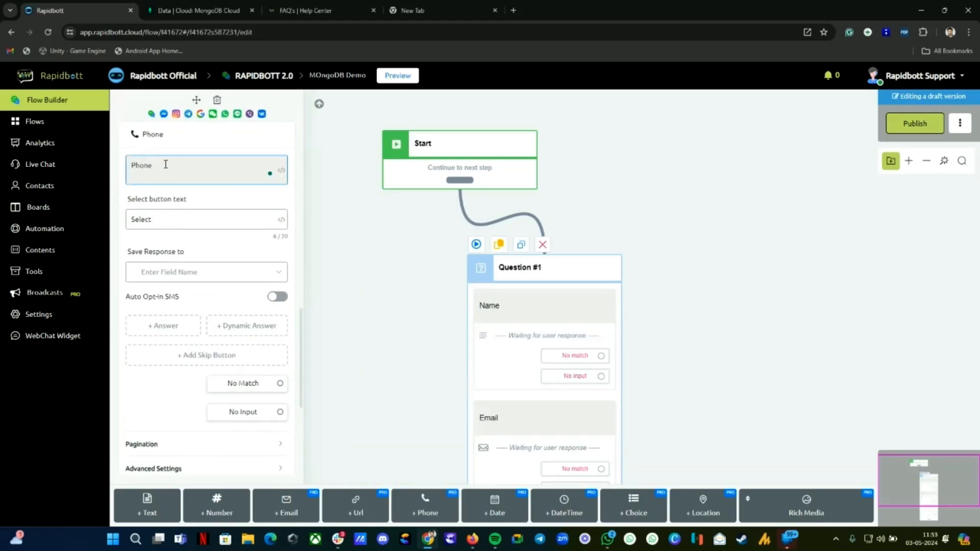
Step: Save the Phone, Email and Name answers to Phone, Email and full_name
click(189, 276)
click(160, 314)
scroll(204, 326, up, 7)
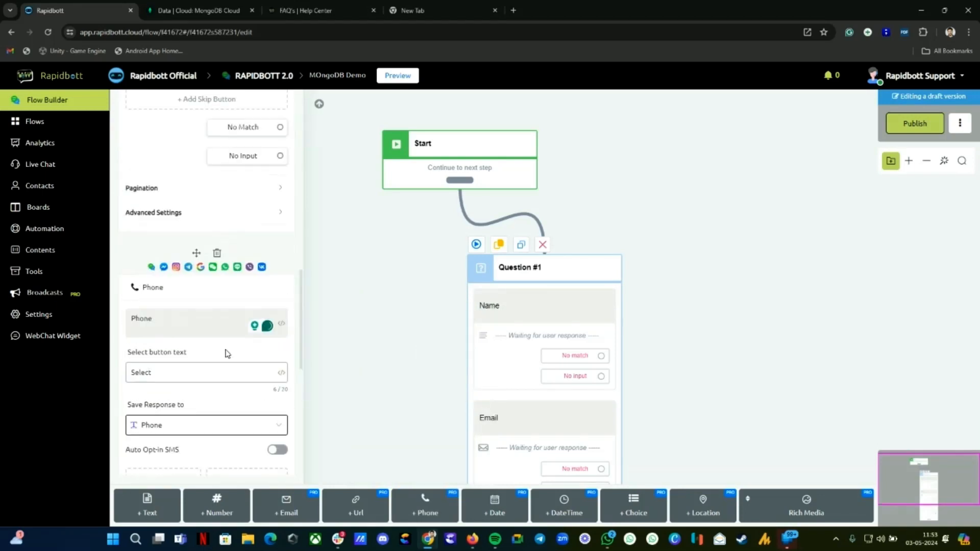
click(169, 220)
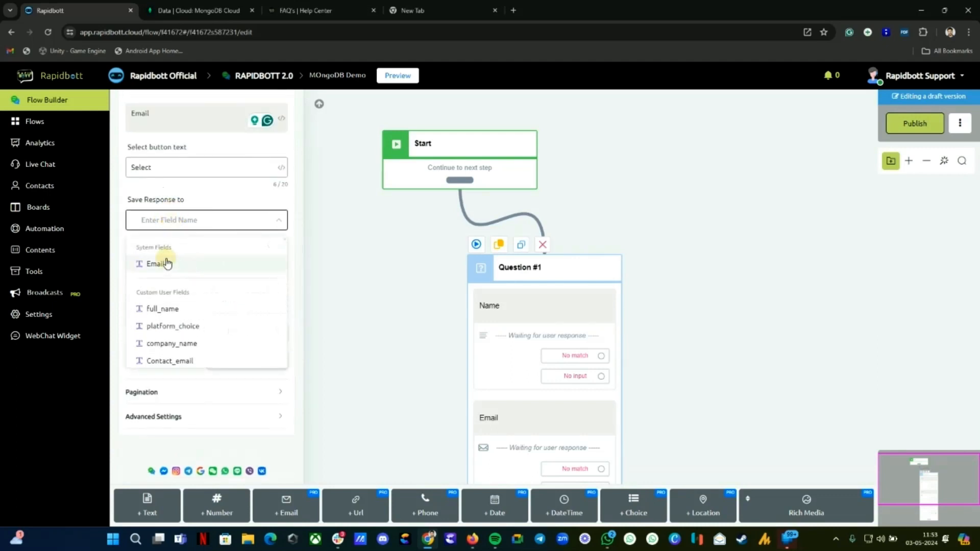
click(184, 263)
scroll(188, 250, down, 3)
scroll(193, 242, up, 2)
click(190, 193)
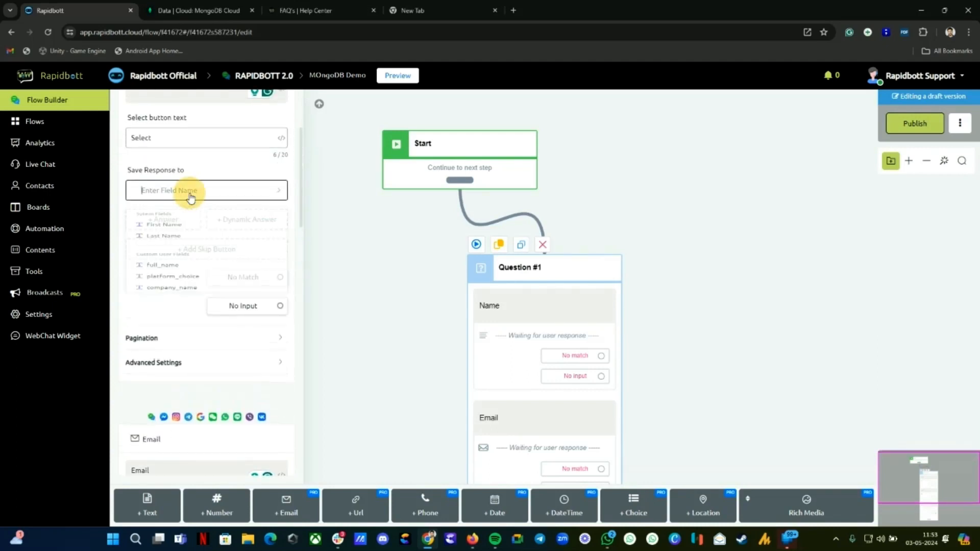
click(168, 305)
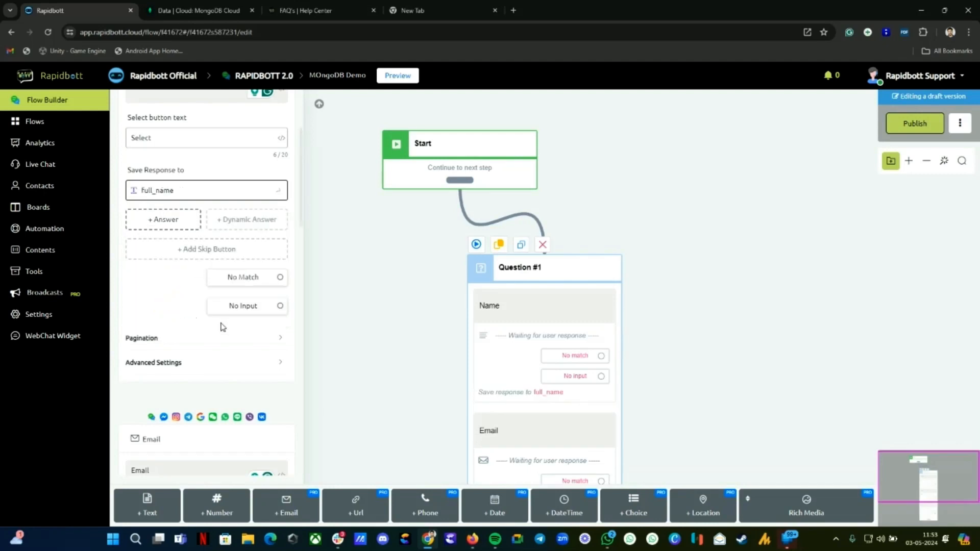
Step: Close the question settings and arrange Start above Question #1 on the canvas
scroll(219, 321, down, 3)
scroll(586, 396, down, 2)
click(483, 299)
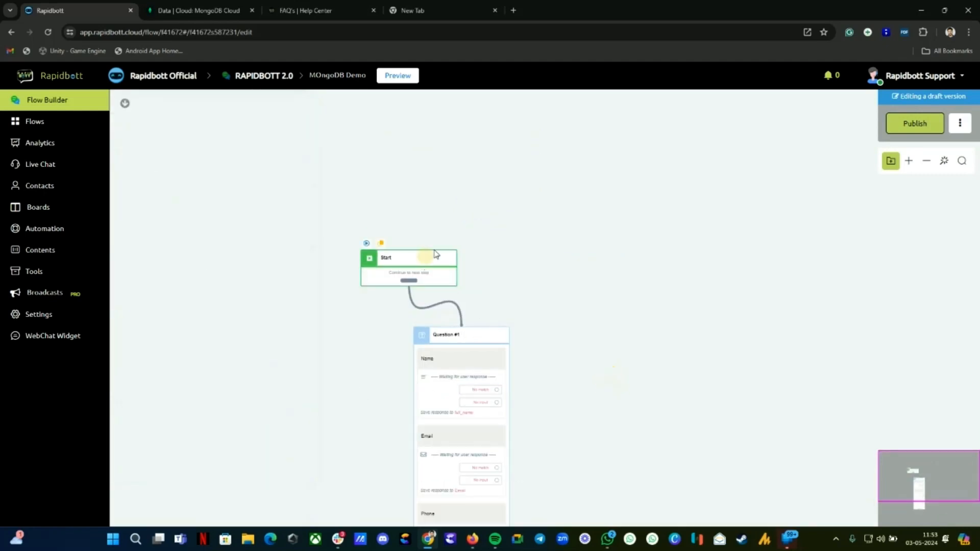
drag(427, 256, 468, 222)
drag(576, 368, 521, 230)
scroll(409, 425, up, 3)
scroll(408, 425, down, 2)
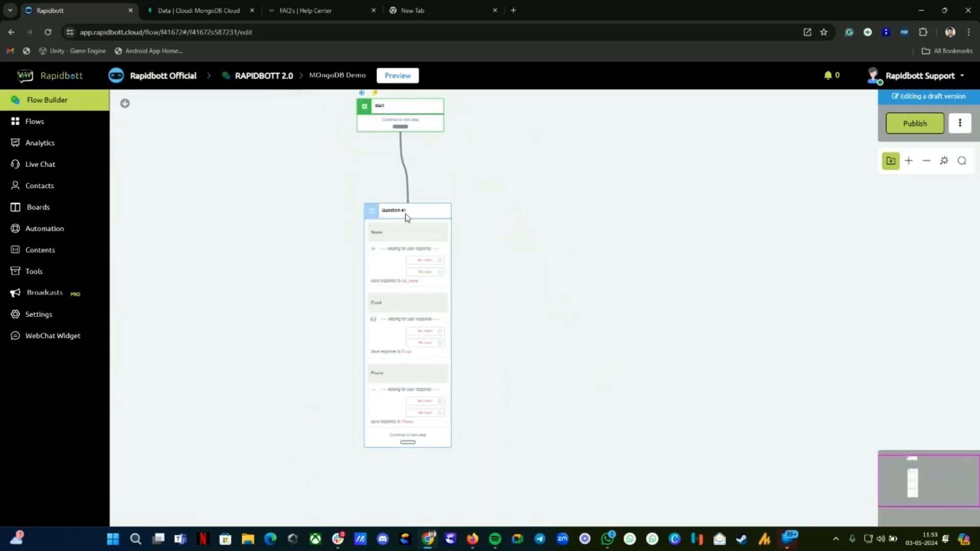
scroll(429, 320, up, 1)
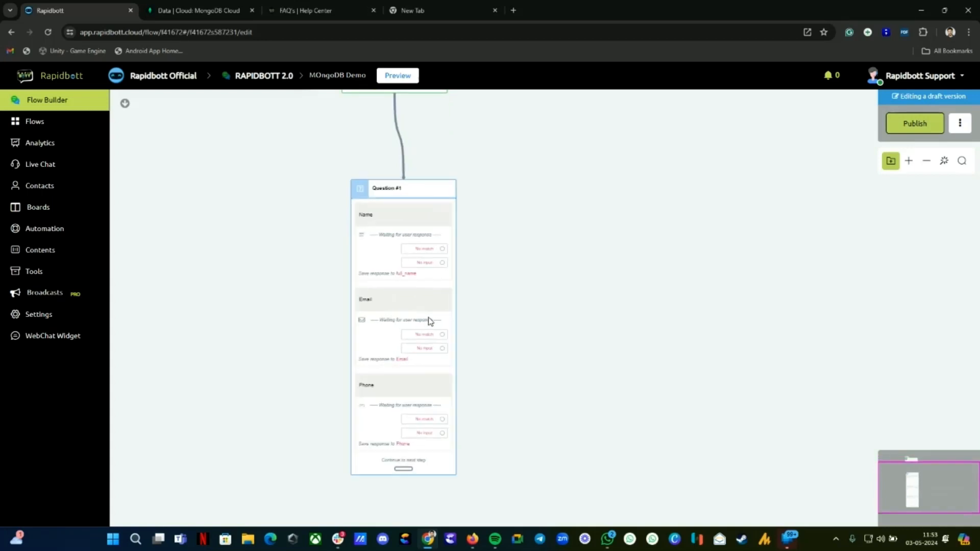
Step: Add an Action #1 step after Question #1 with a Data Store action, showing its record operations
drag(400, 473, 559, 329)
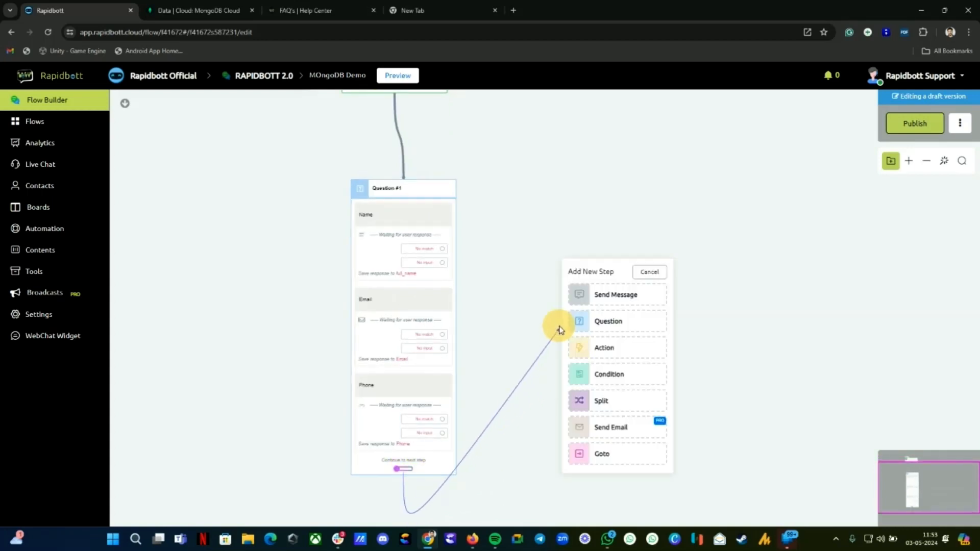
click(608, 349)
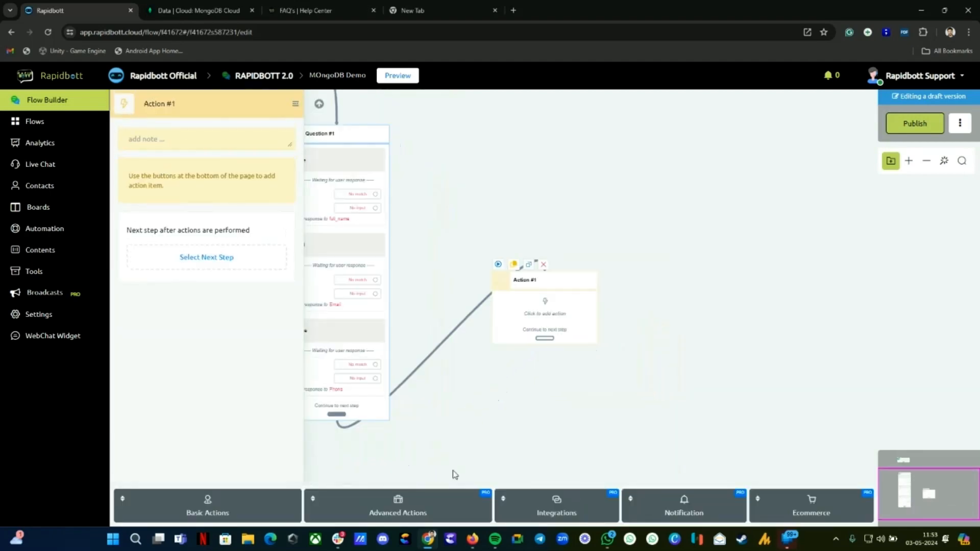
click(556, 505)
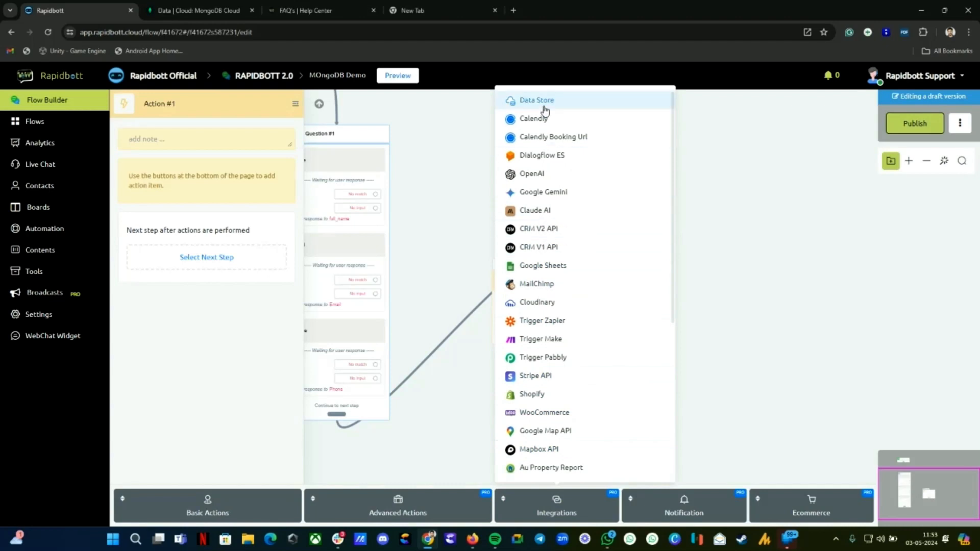
mouse_move(545, 110)
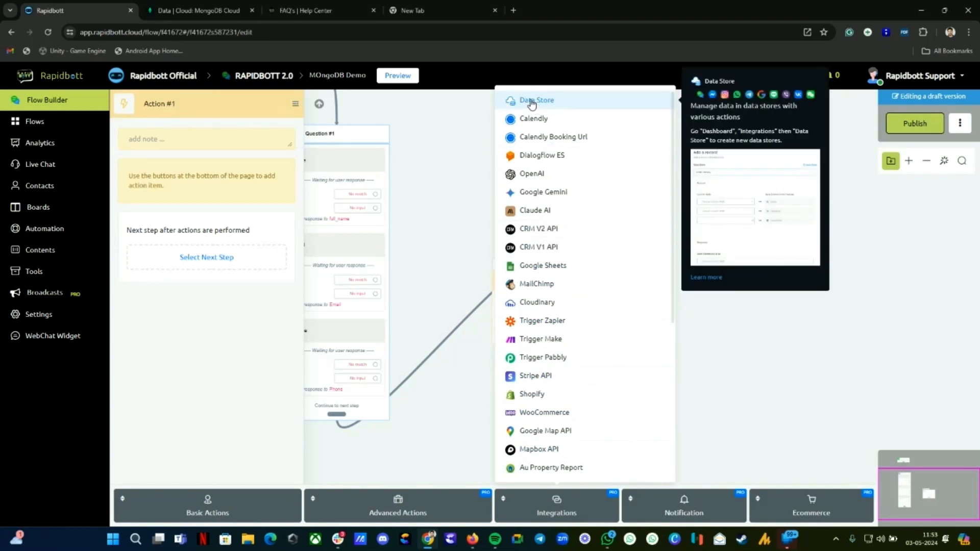
click(531, 102)
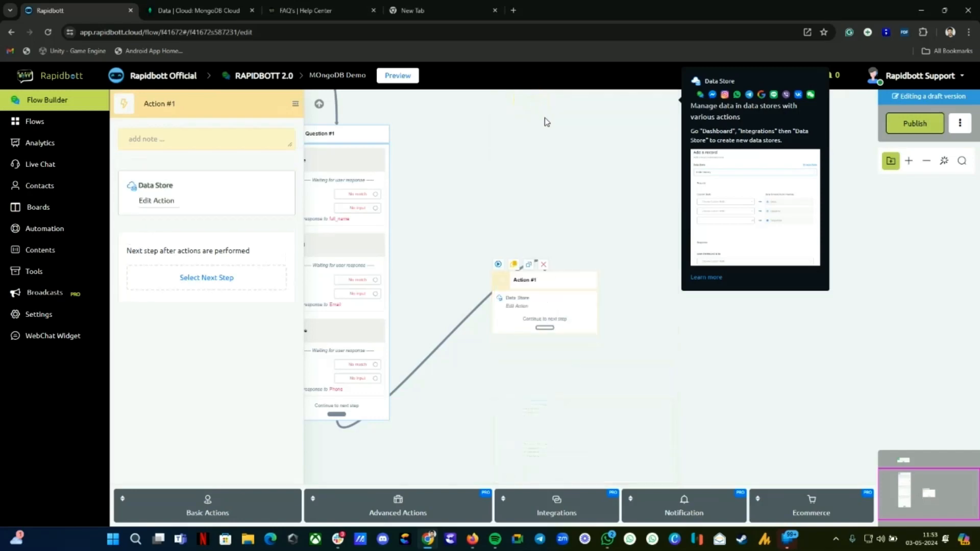
click(157, 202)
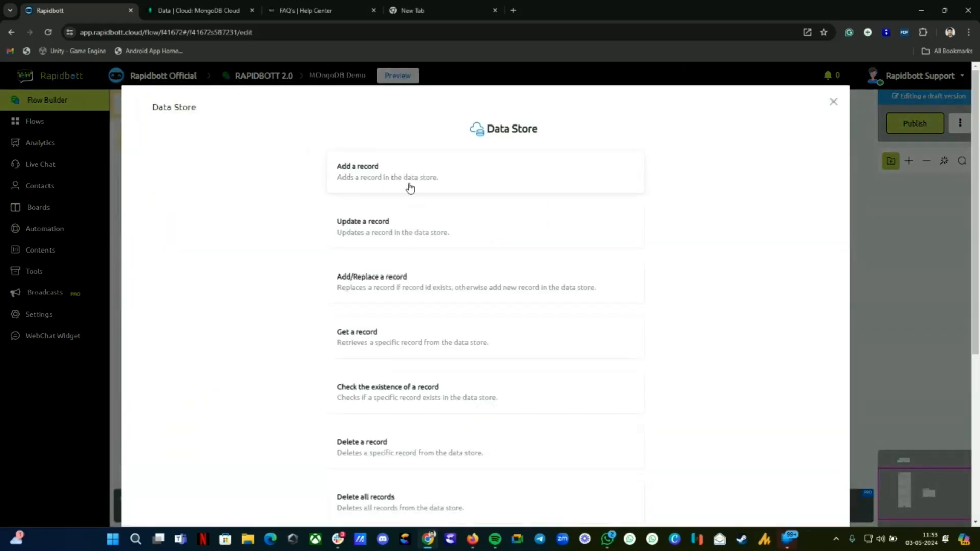
scroll(485, 321, down, 5)
scroll(437, 406, up, 3)
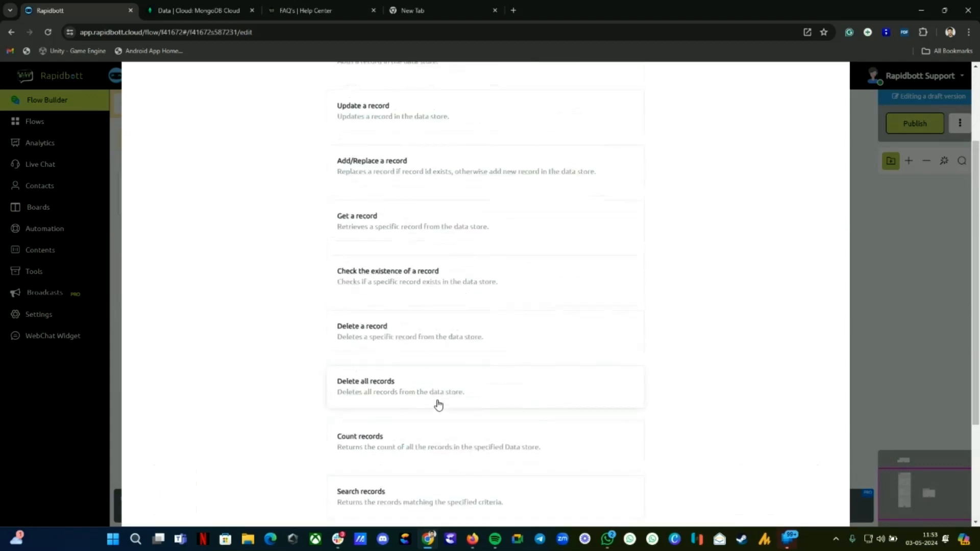
scroll(437, 404, up, 3)
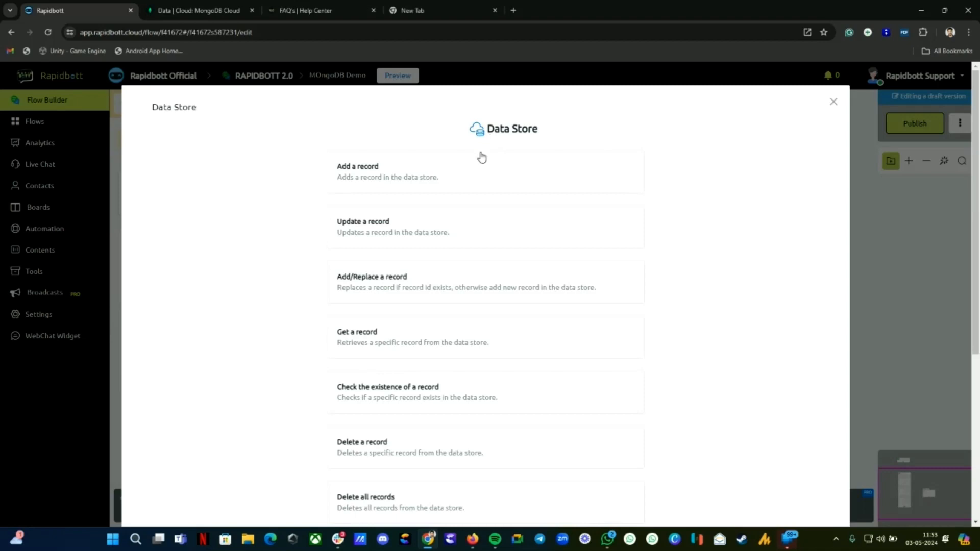
Step: Choose Add a record on the rapidbott_main data store
click(368, 176)
click(326, 187)
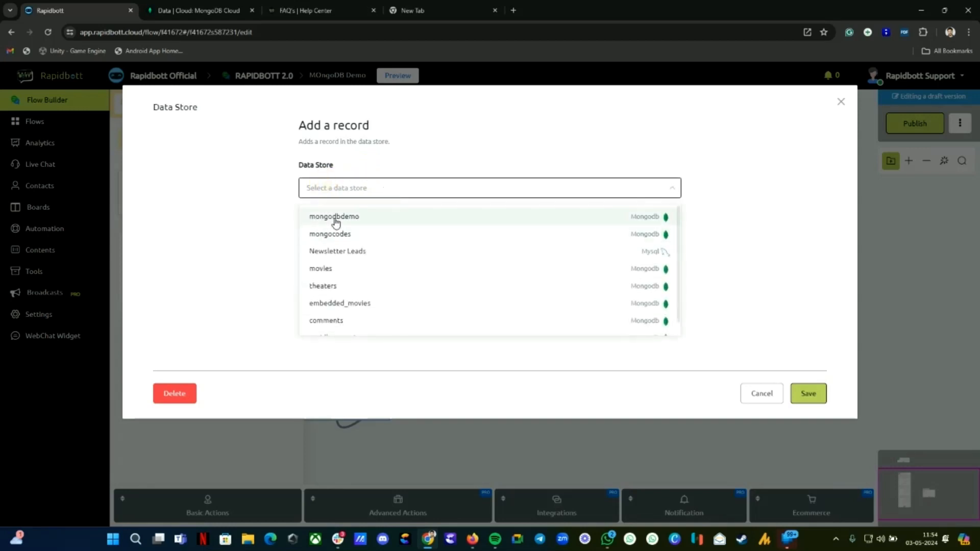
scroll(346, 284, down, 1)
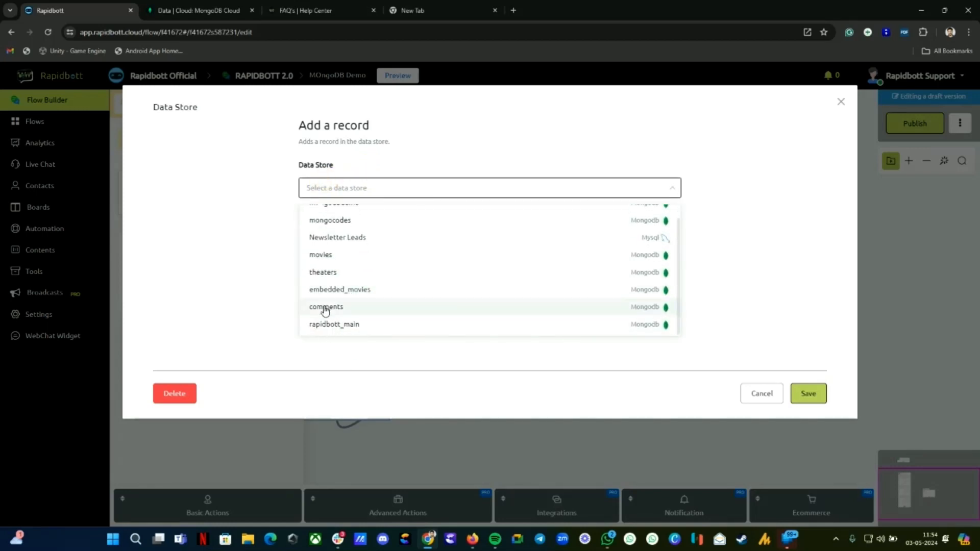
scroll(342, 239, up, 1)
scroll(342, 239, down, 1)
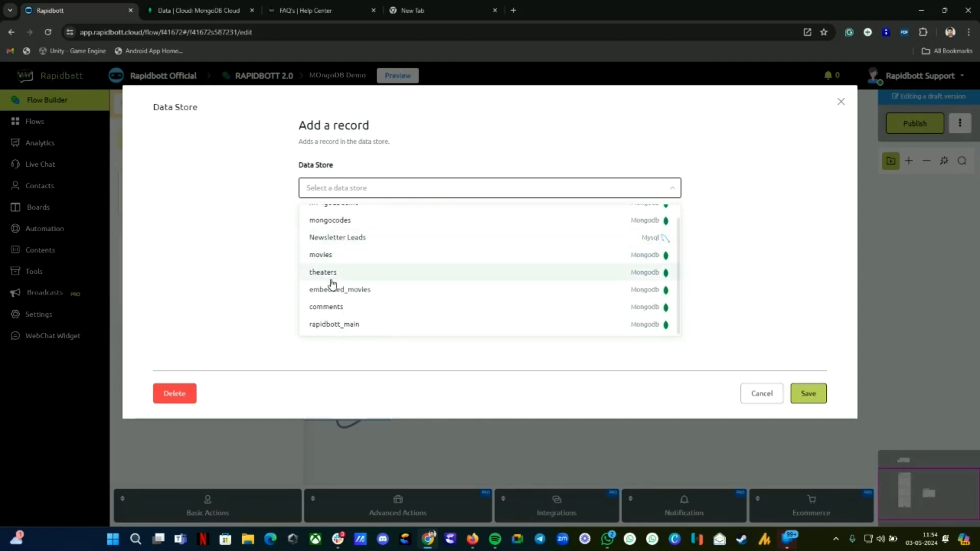
click(337, 326)
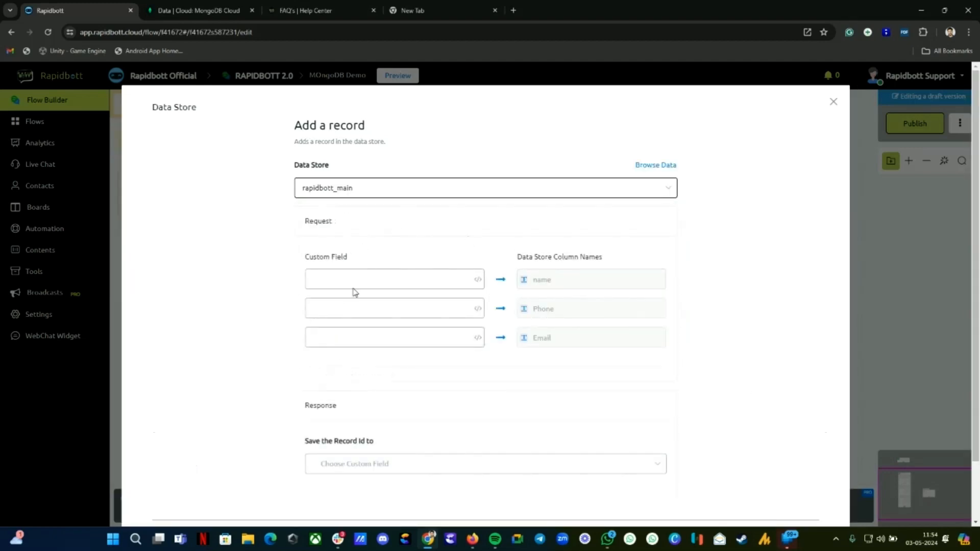
Step: Fill the name, Phone and Email columns with full_name, Phone and Email
click(350, 279)
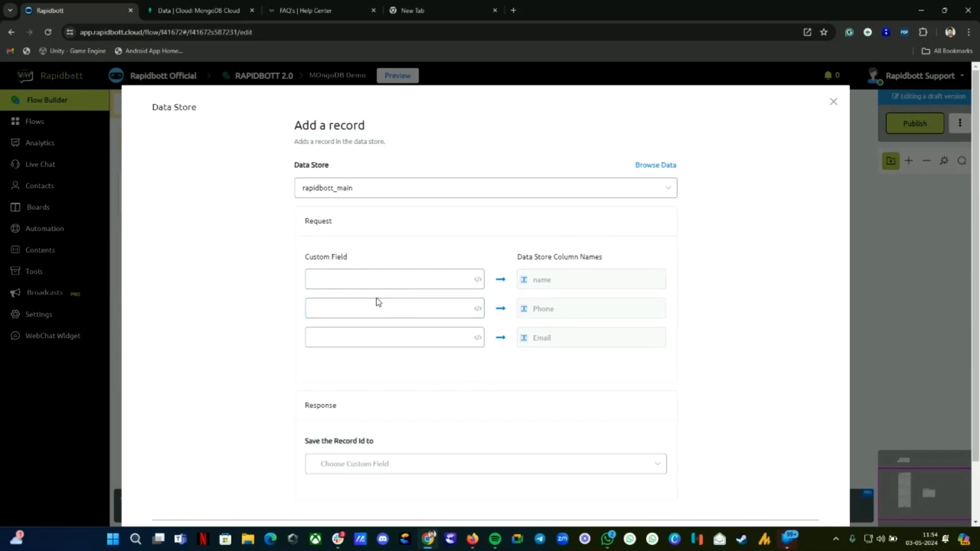
click(476, 280)
click(526, 218)
text(full)
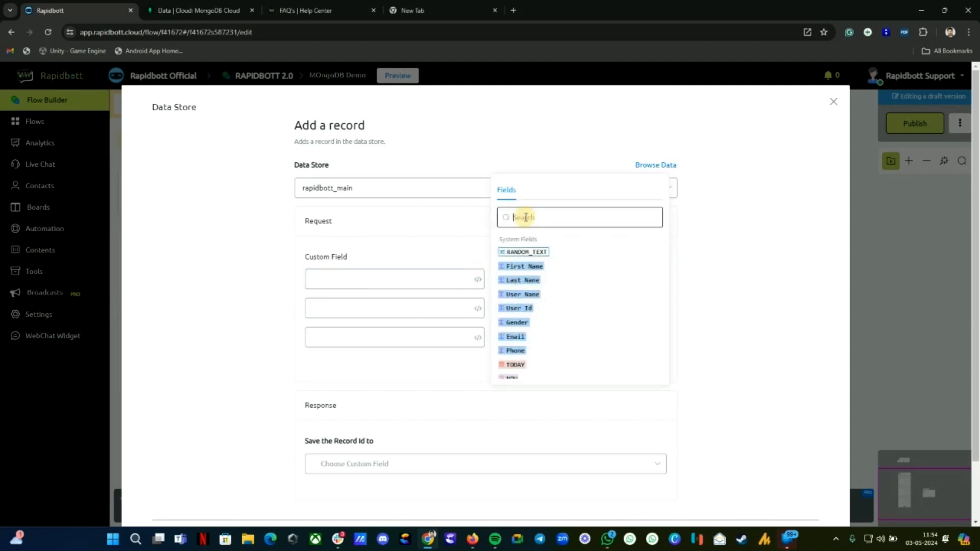
click(530, 254)
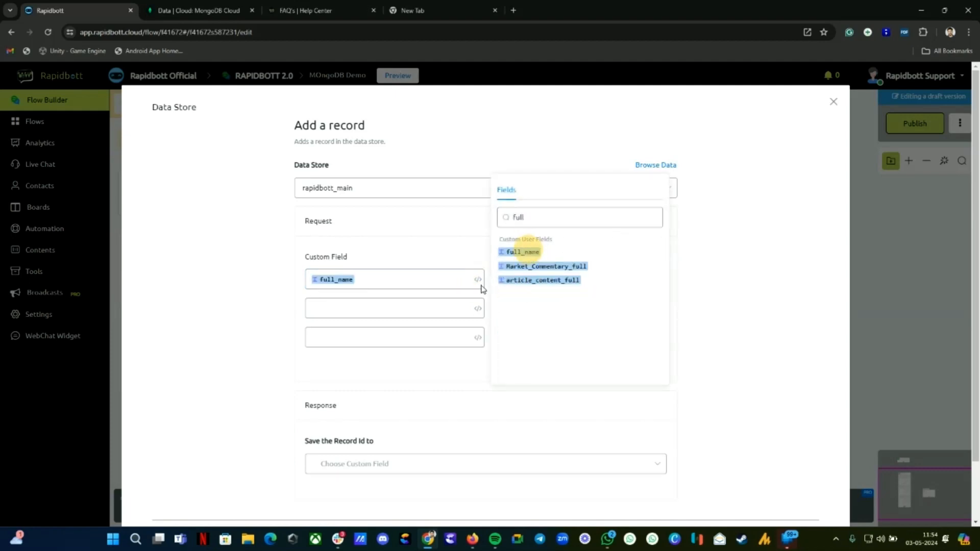
click(399, 306)
click(476, 308)
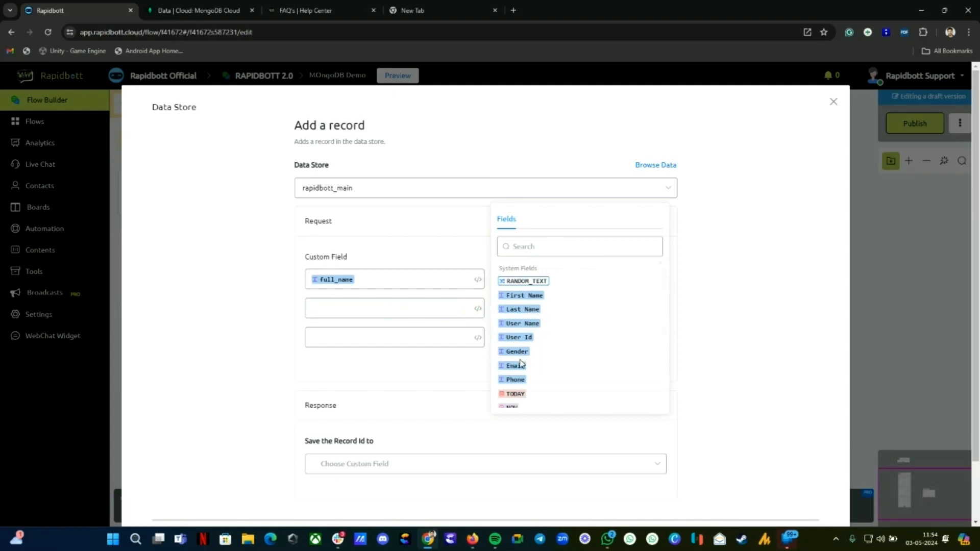
click(513, 383)
click(390, 338)
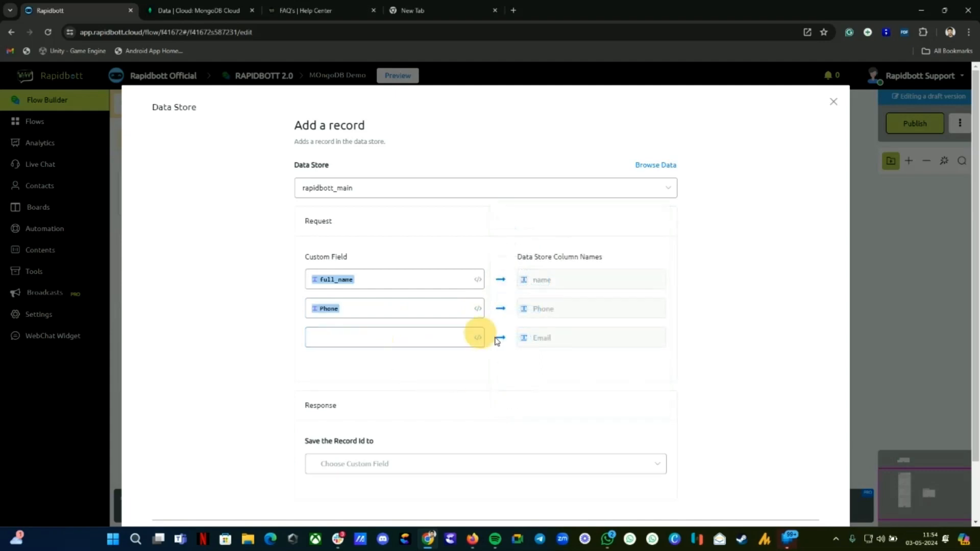
click(478, 337)
click(517, 396)
Step: Store the new record's id in the recordId field
click(352, 463)
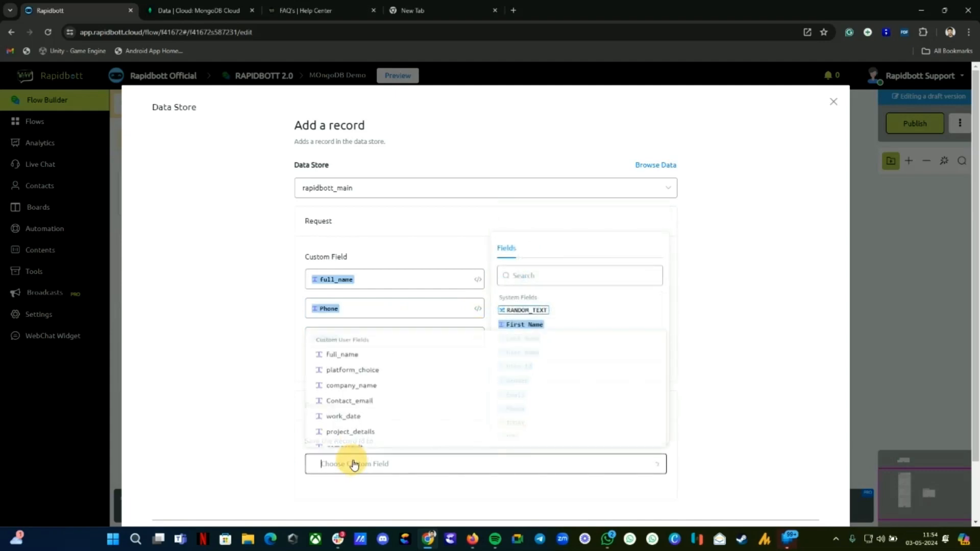
text(rew)
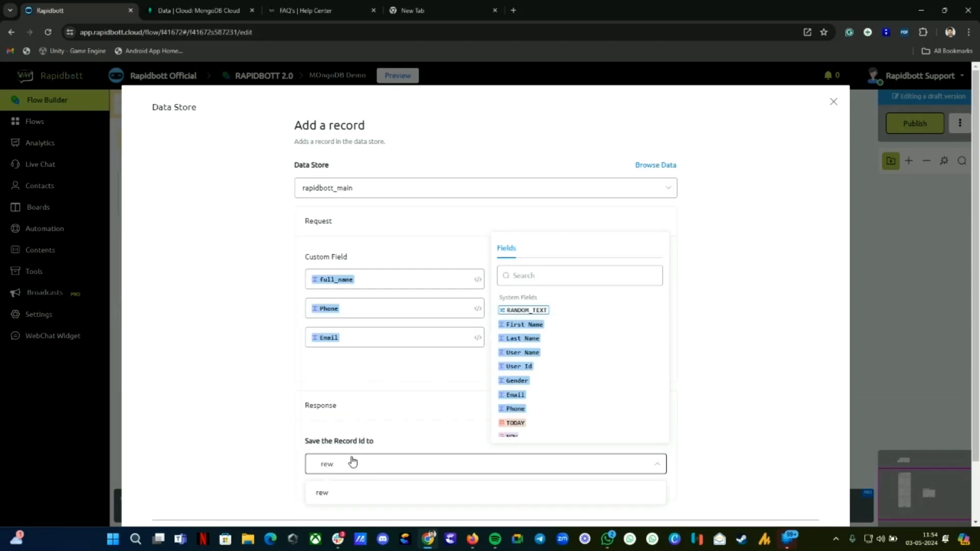
key(BackSpace)
text(cor)
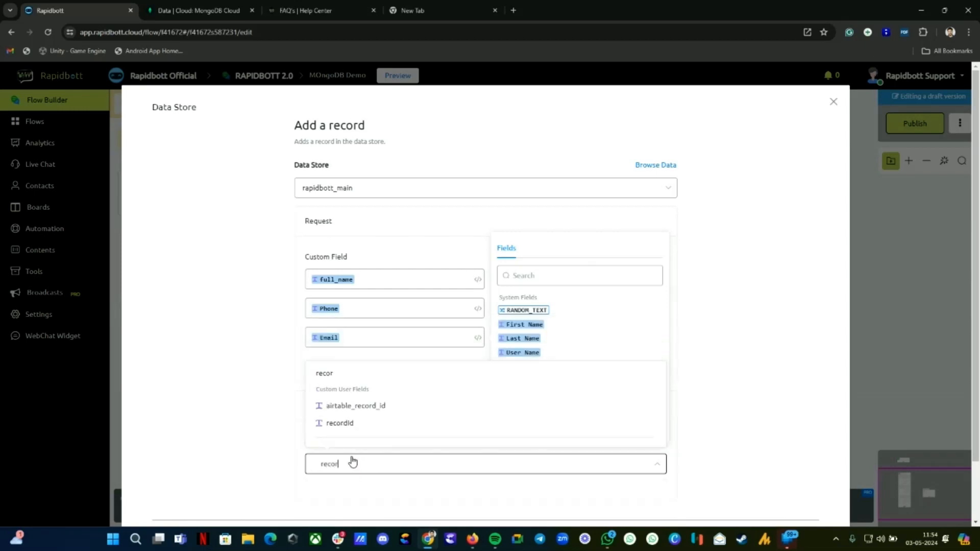
click(341, 423)
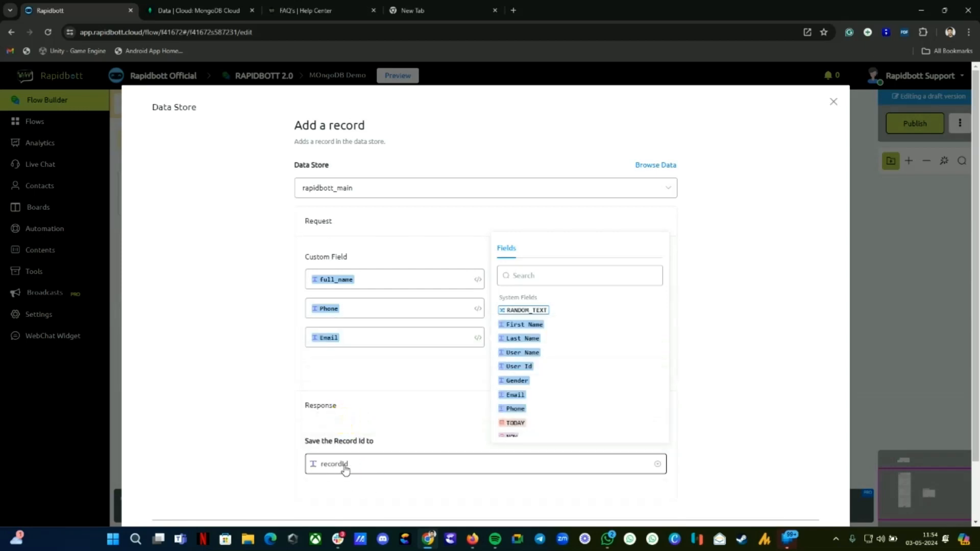
scroll(350, 451, down, 2)
click(376, 354)
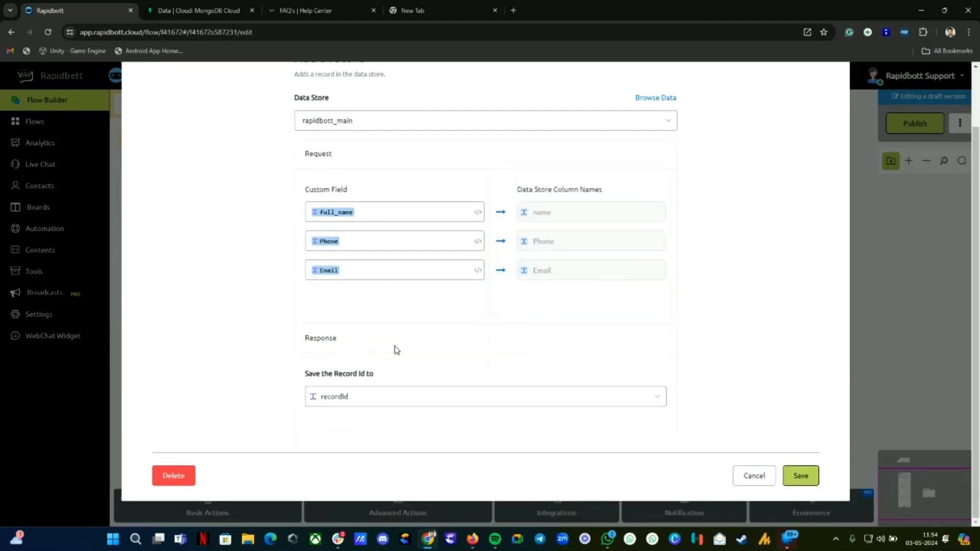
scroll(405, 347, up, 2)
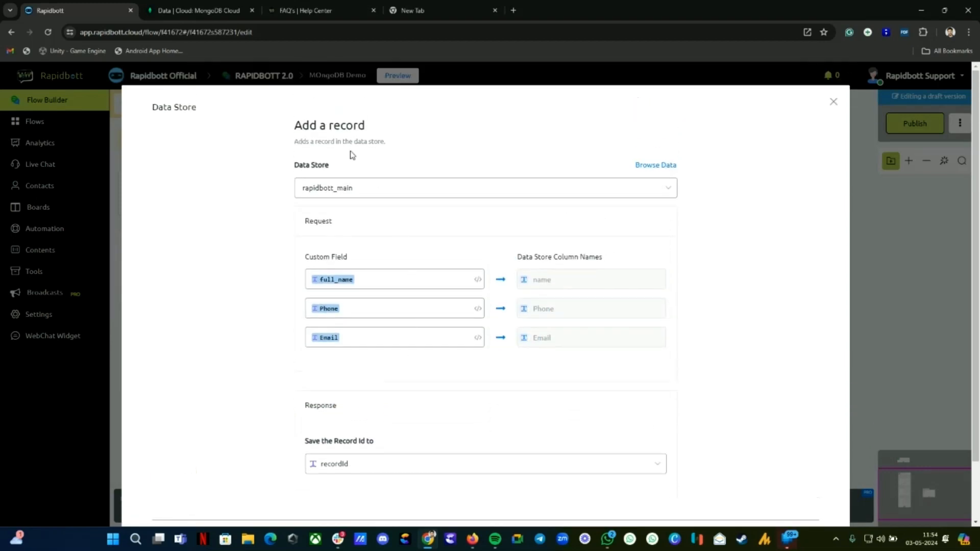
scroll(522, 392, down, 3)
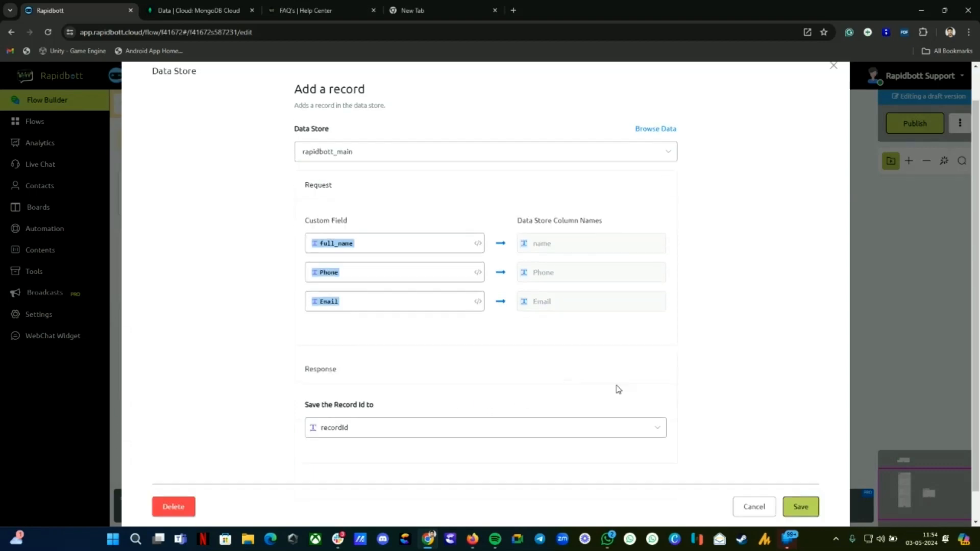
Step: Save the Data Store action and add a Send Message step after it saying "Data saved"
click(800, 472)
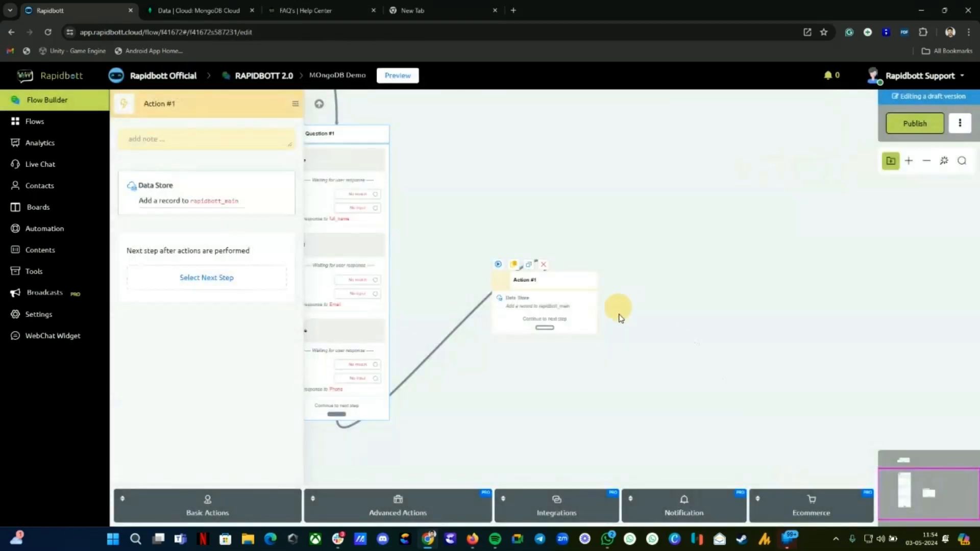
drag(545, 328, 702, 266)
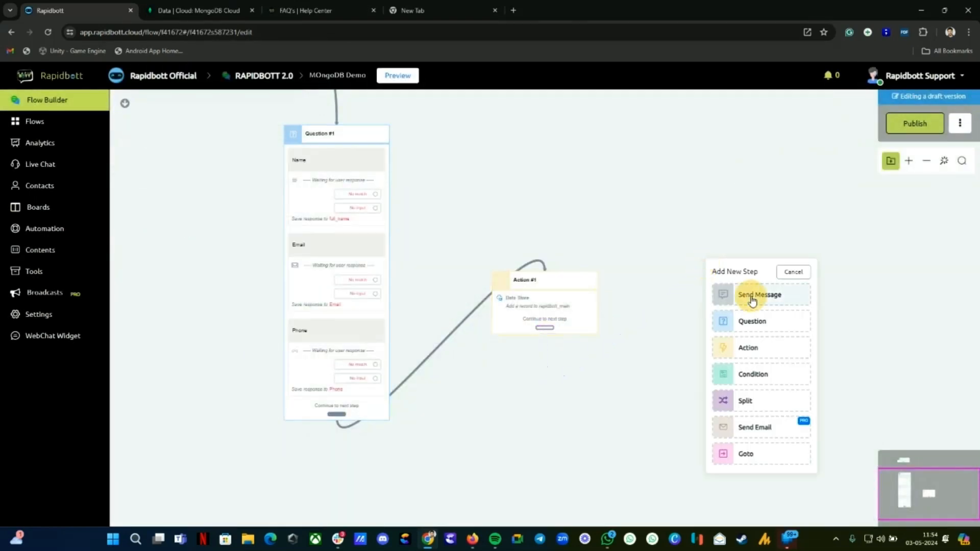
click(751, 296)
click(147, 503)
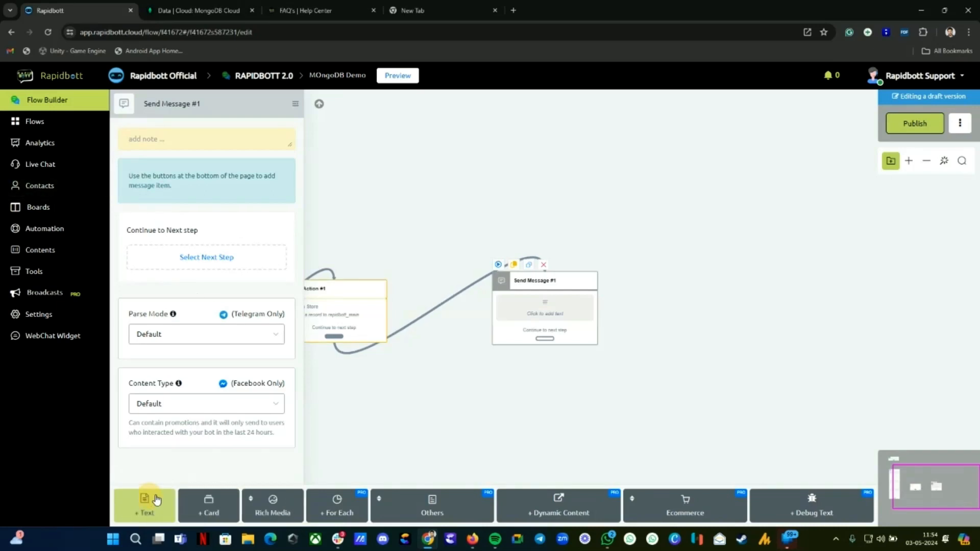
click(171, 149)
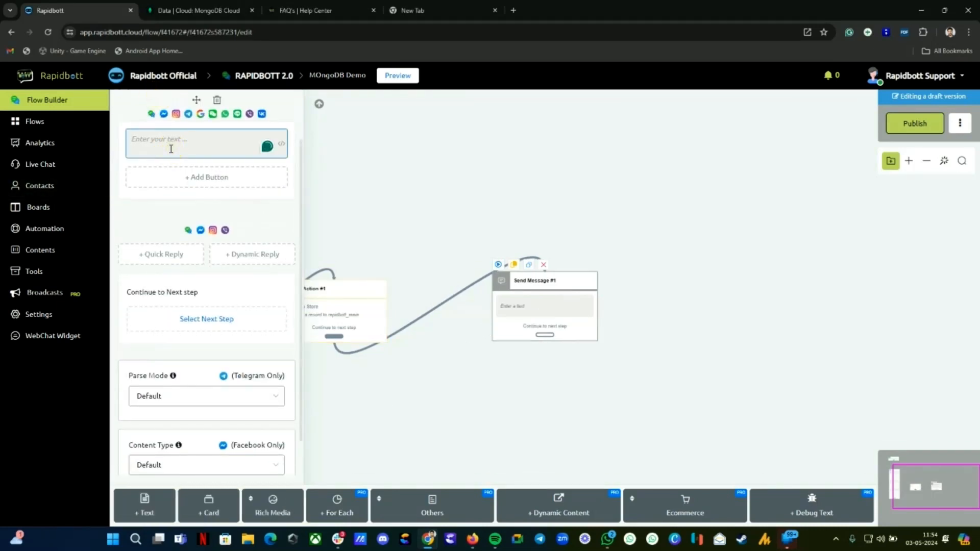
text(Data saved)
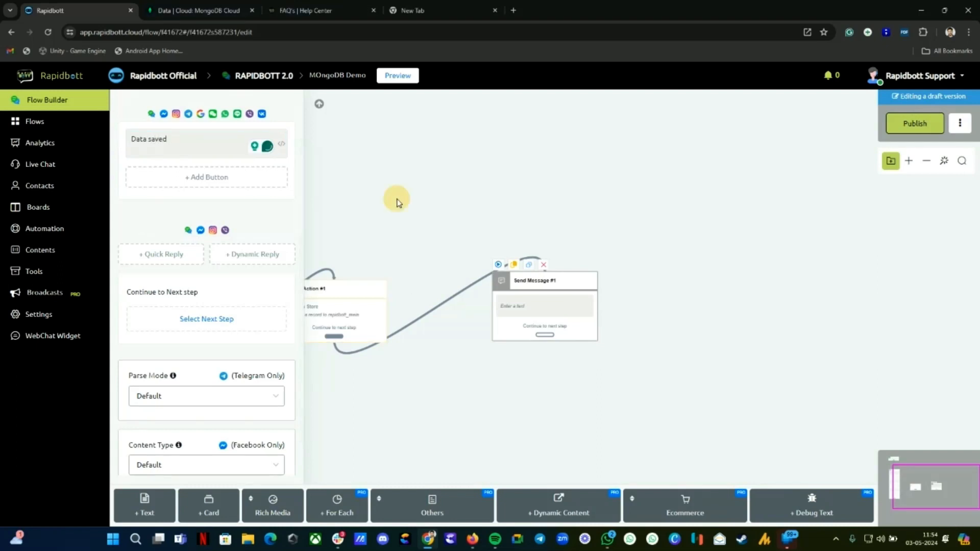
click(393, 200)
click(942, 163)
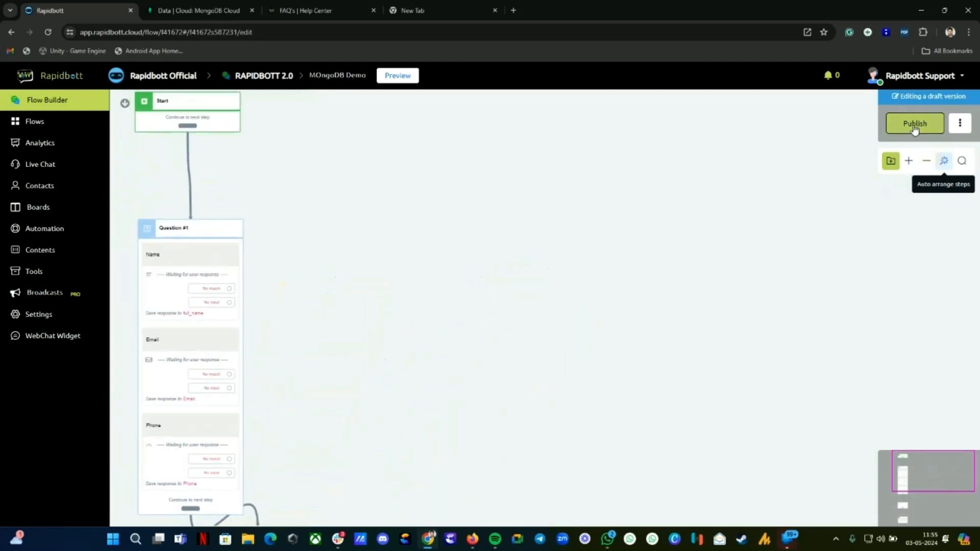
Step: Publish the flow and open a popup chat preview beside the canvas
click(914, 123)
click(398, 76)
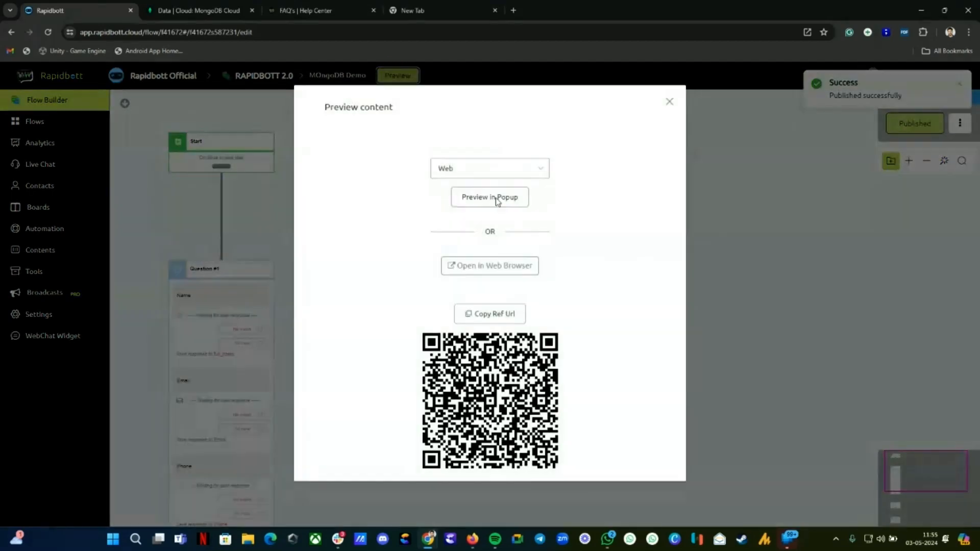
click(484, 198)
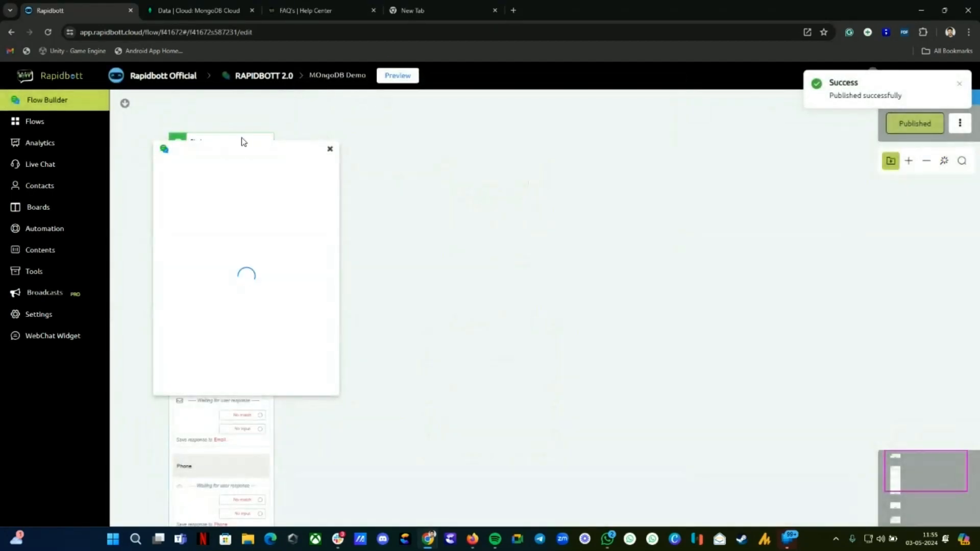
drag(244, 141, 605, 132)
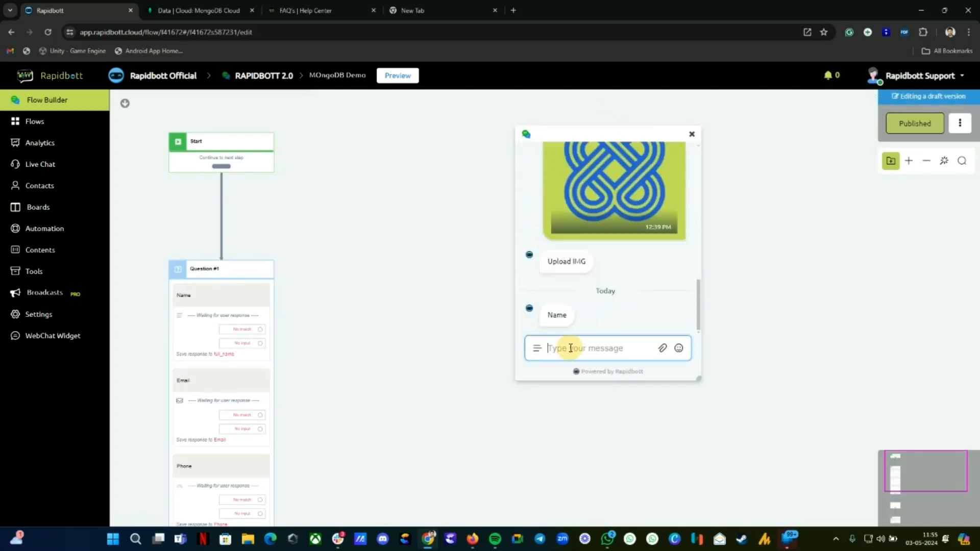
Step: Answer the chat's name, email and phone questions with test values
text(TEST)
key(Return)
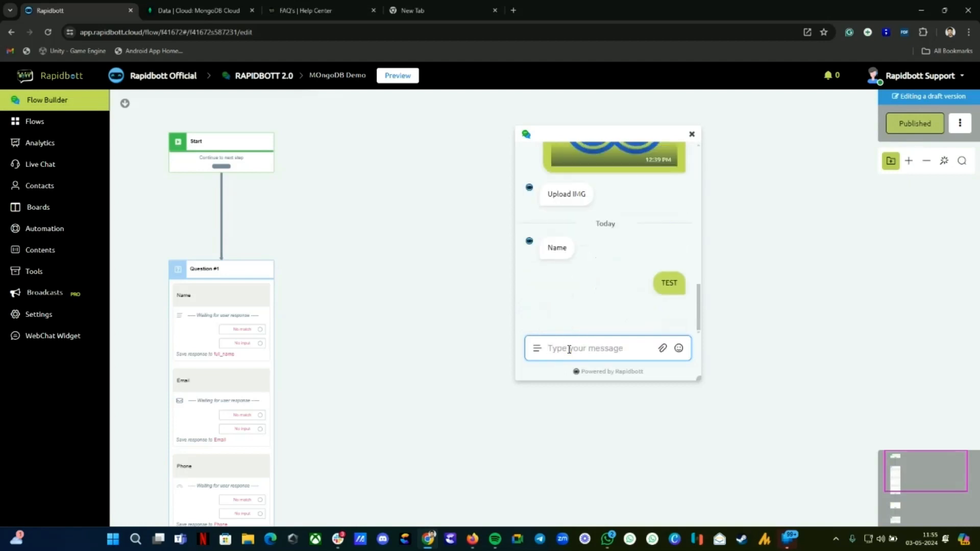
text(test)
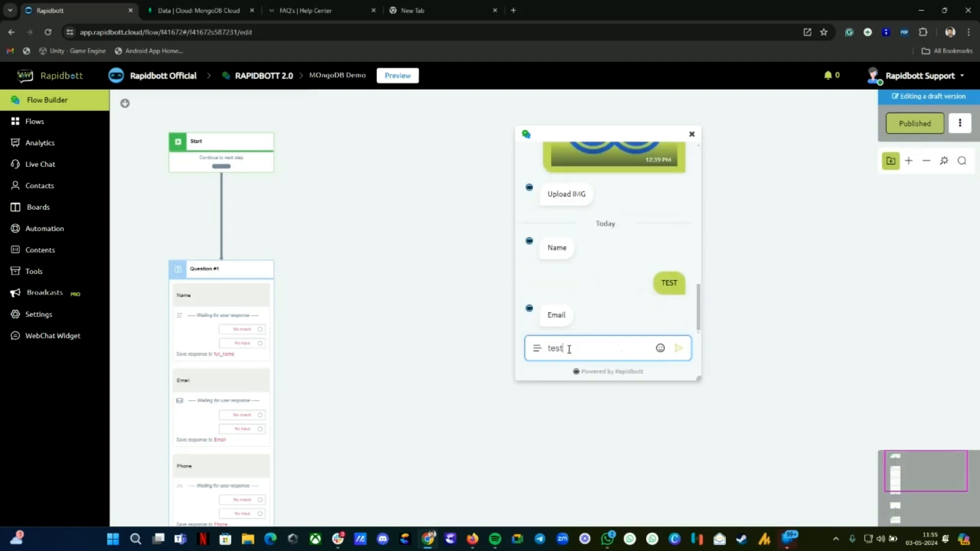
text(@email.com)
key(Return)
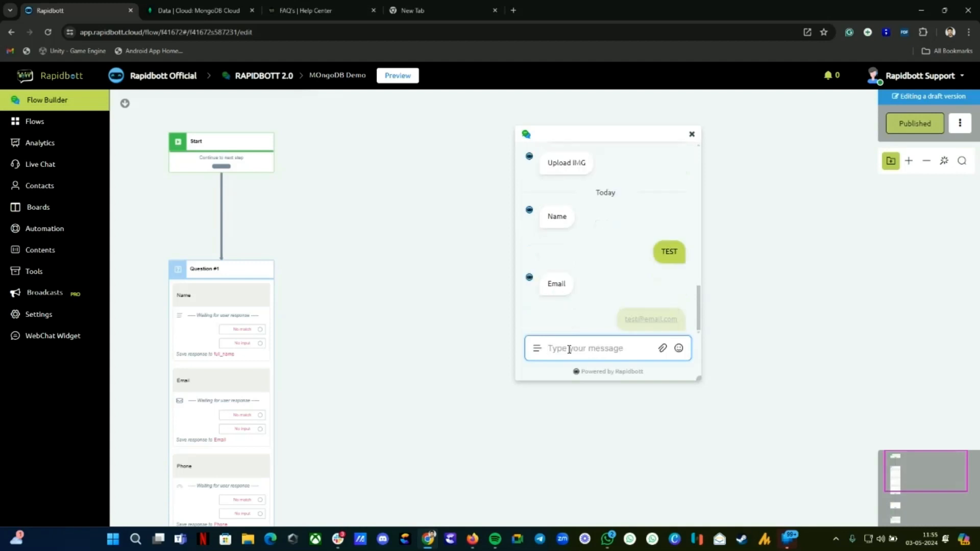
text(46543546)
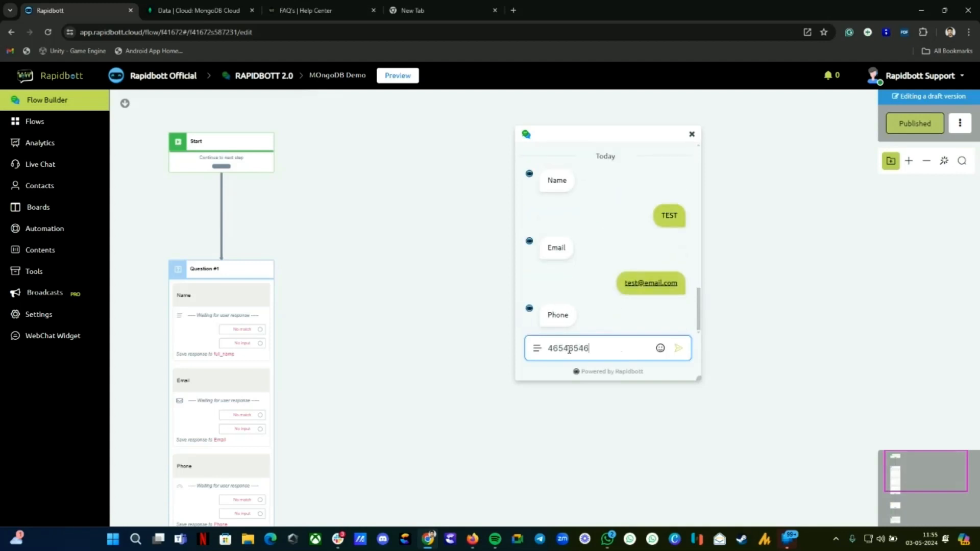
key(Return)
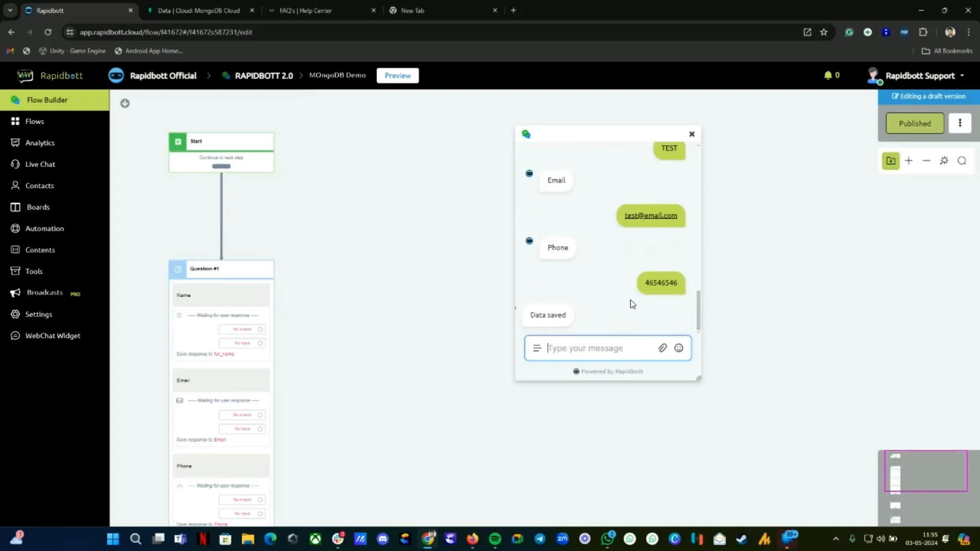
Step: Refresh Atlas's rapidbott_main to see the second document, then return to Rapidbott
click(199, 11)
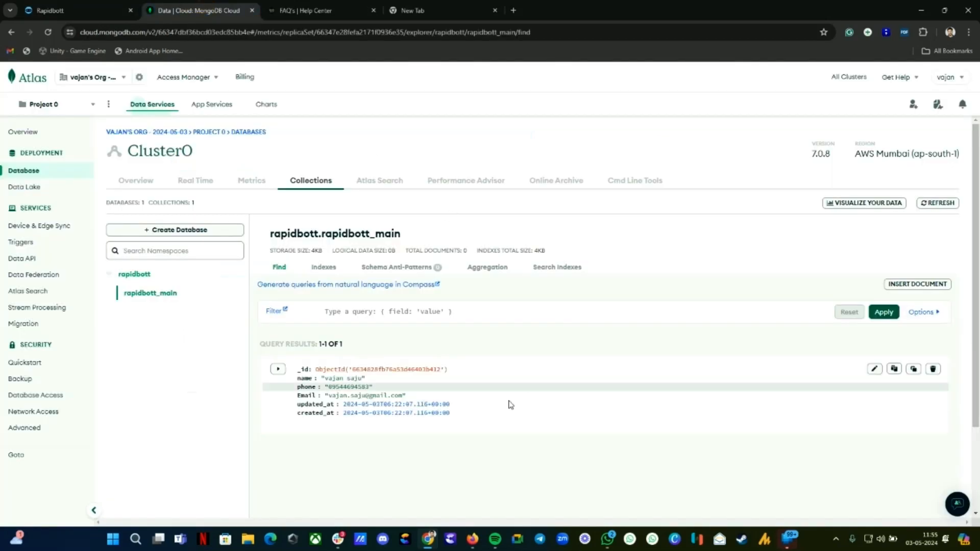
click(939, 202)
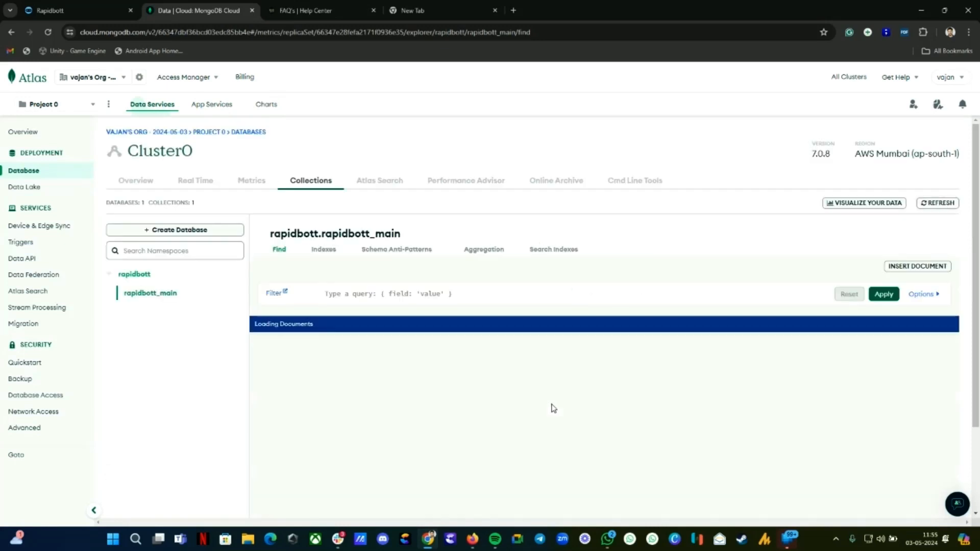
scroll(331, 378, down, 2)
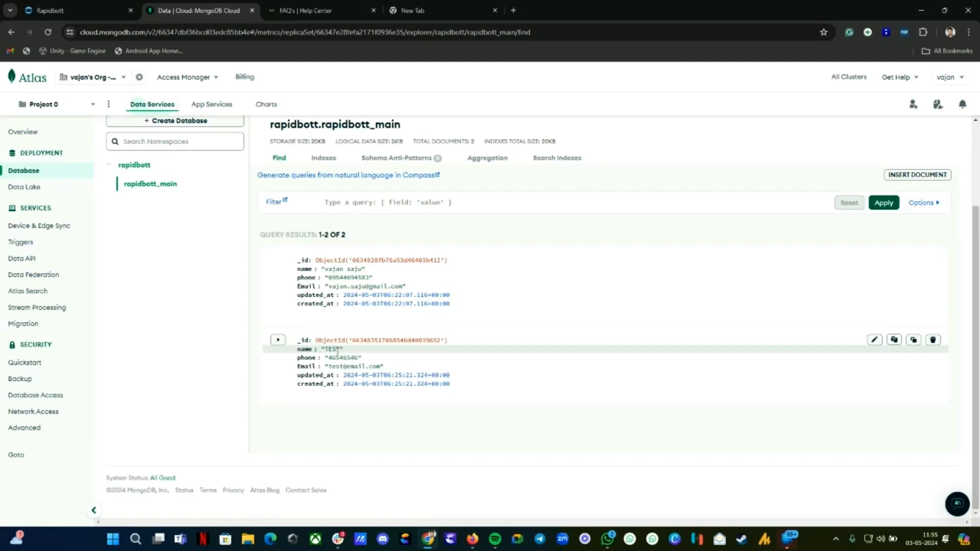
click(76, 11)
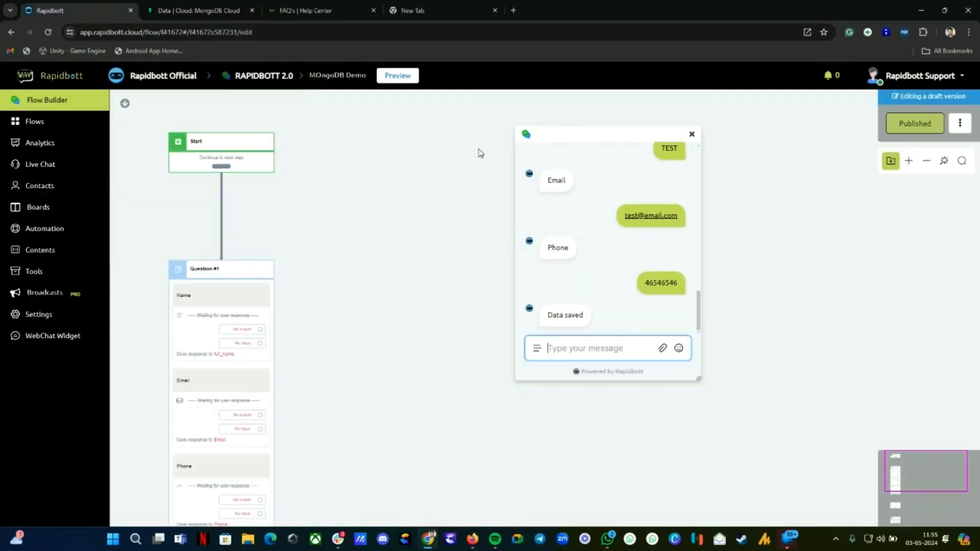
Step: Leave the flow and open the Data Store (MongoDB) integration settings
click(258, 77)
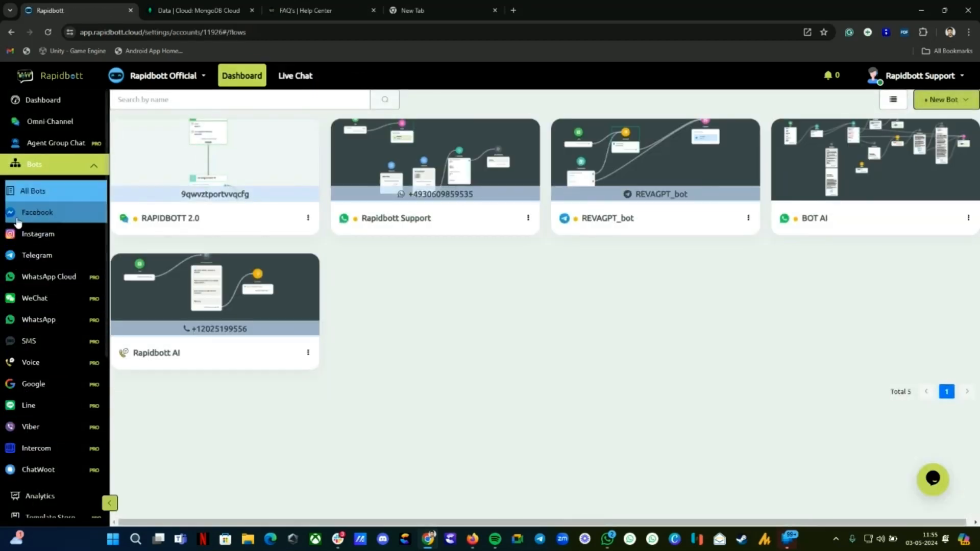
scroll(34, 462, down, 2)
click(34, 437)
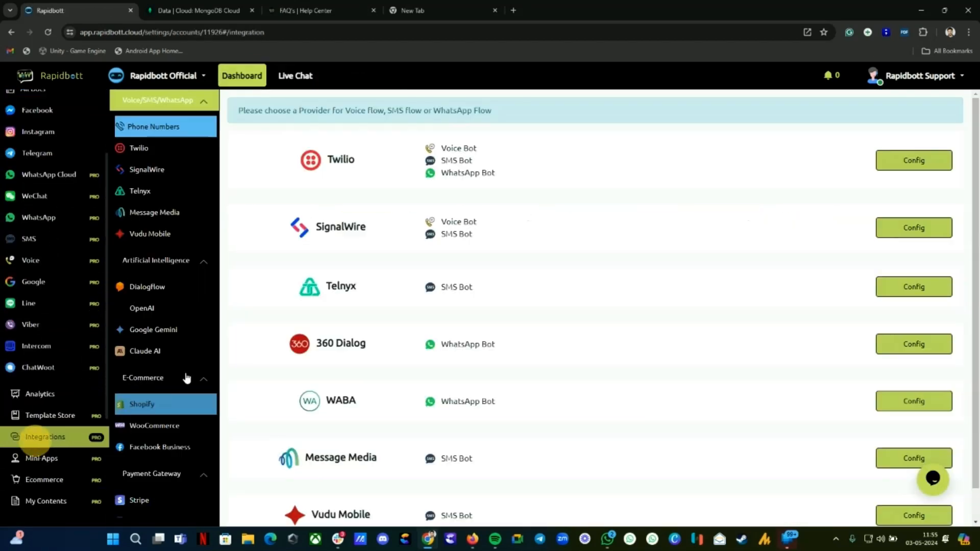
scroll(148, 435, down, 3)
scroll(149, 444, down, 3)
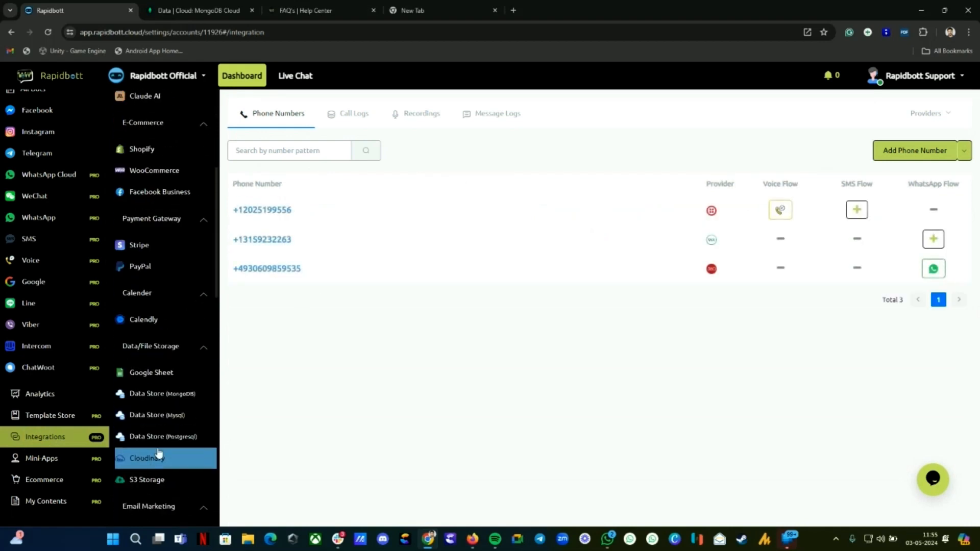
click(153, 394)
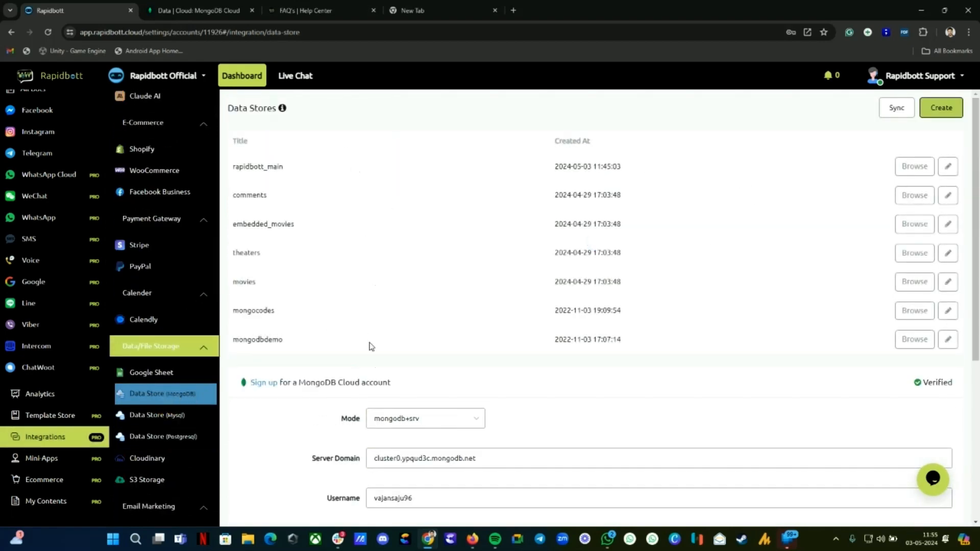
Step: Browse rapidbott_main, delete the TEST record and close the records list
click(914, 167)
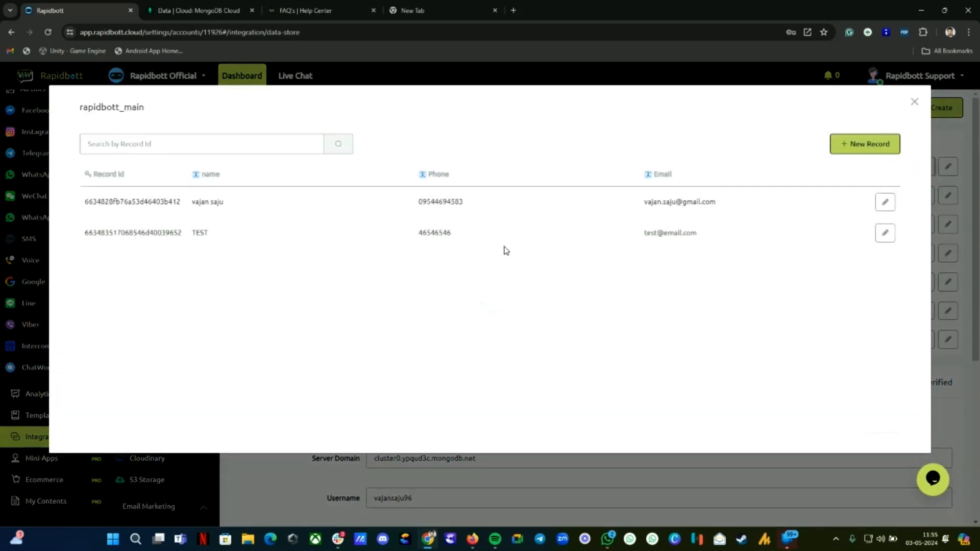
click(885, 234)
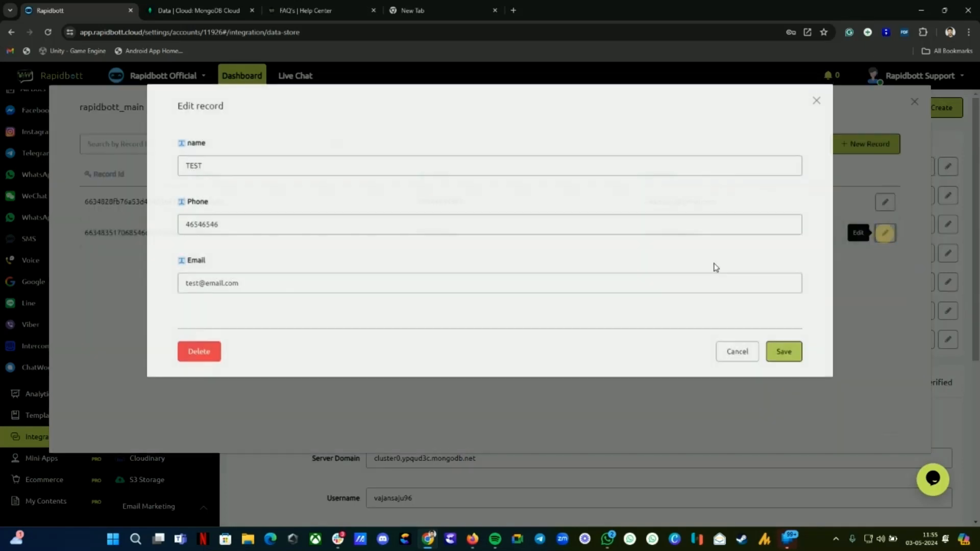
click(201, 351)
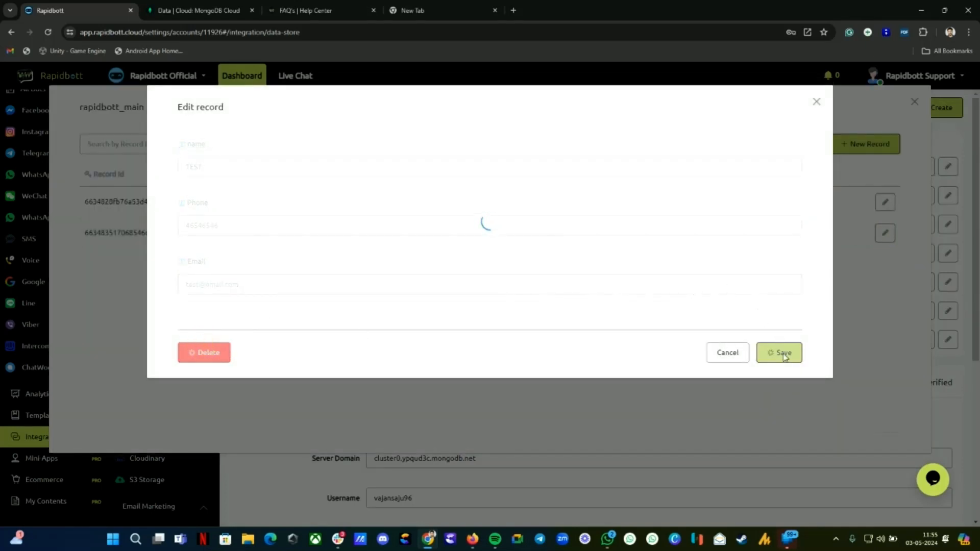
click(914, 101)
Step: Refresh the rapidbott_main collection in MongoDB Atlas to confirm the TEST document is gone, leaving 1 document
click(196, 10)
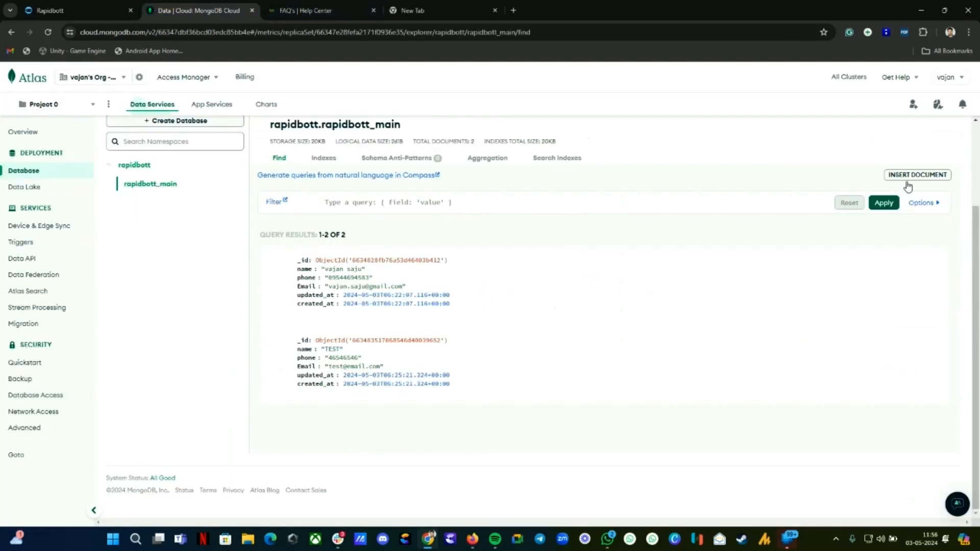
click(938, 207)
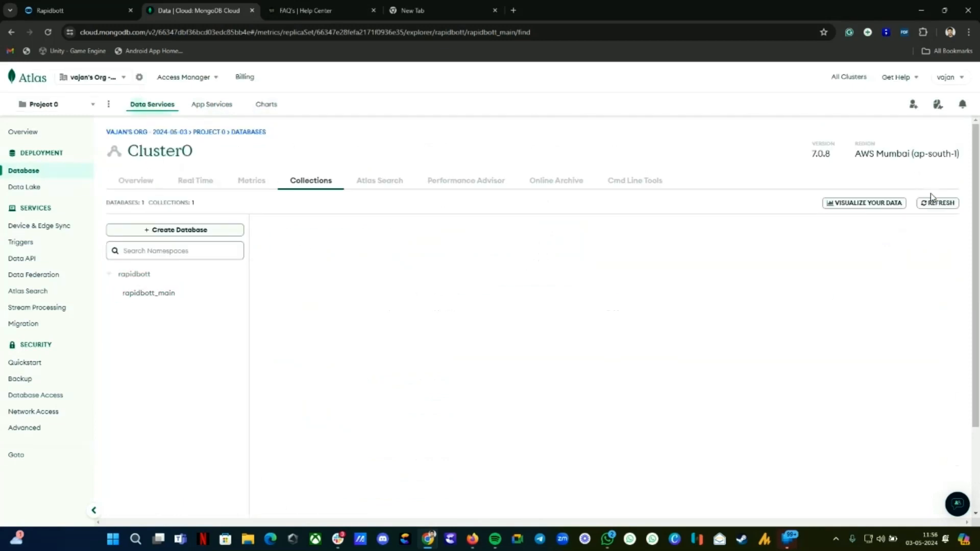
scroll(633, 344, down, 2)
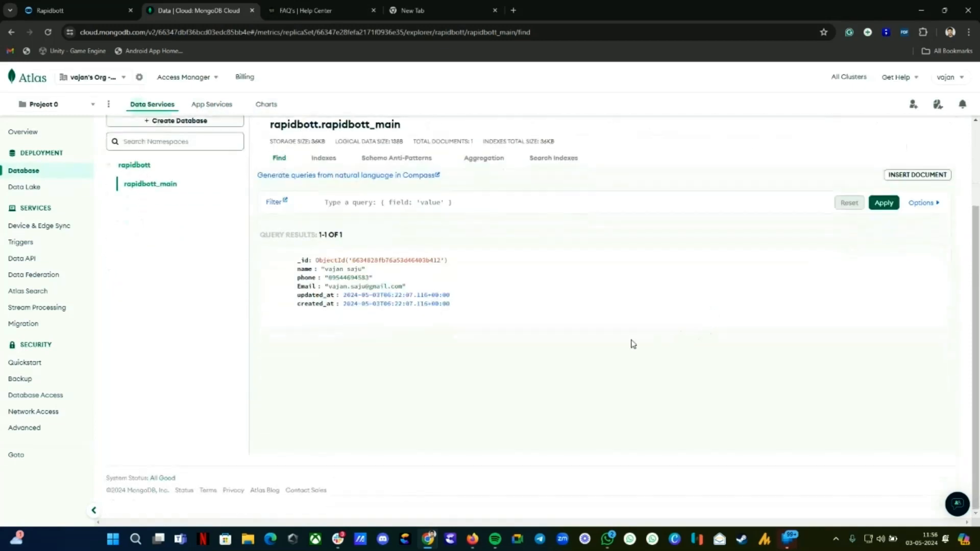
scroll(600, 346, up, 1)
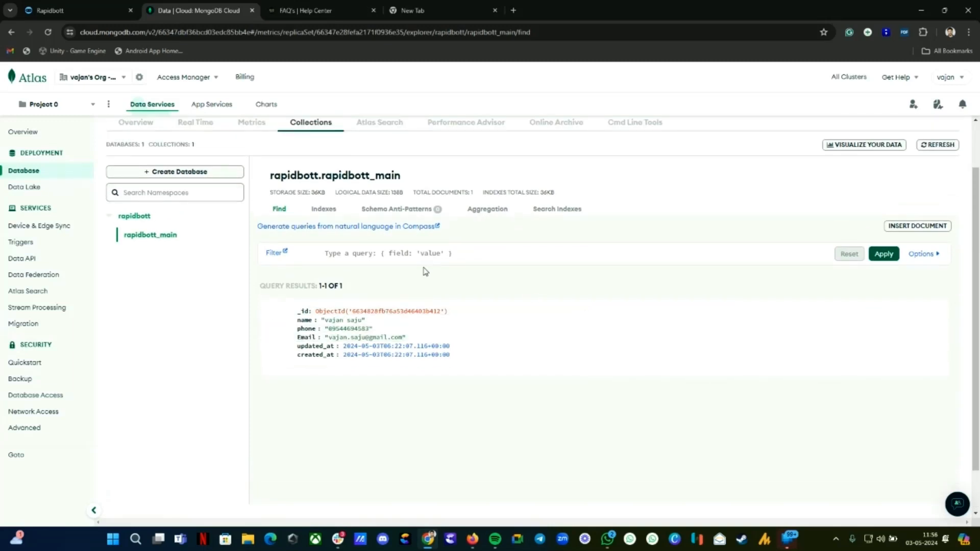
Step: Return to Rapidbott's Data Stores list, with rapidbott_main at the top
click(61, 11)
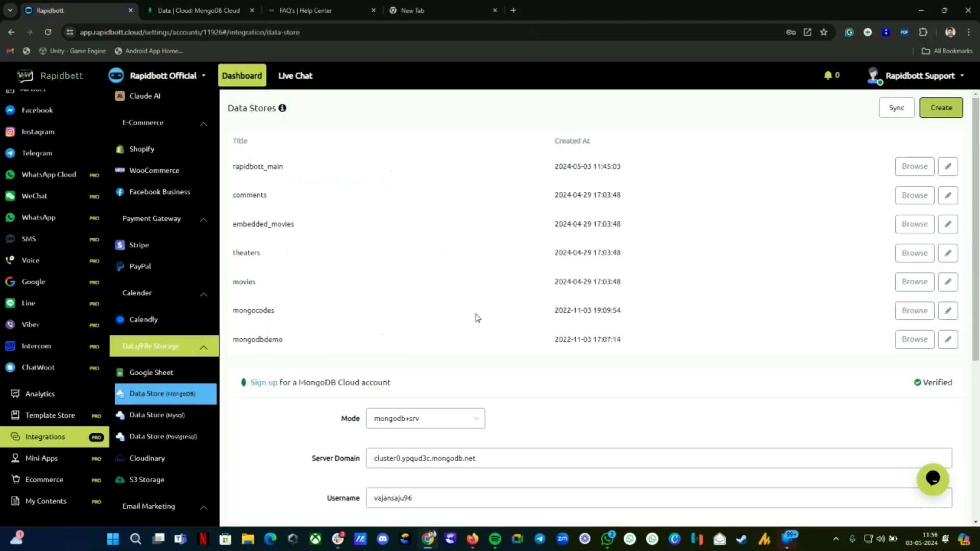